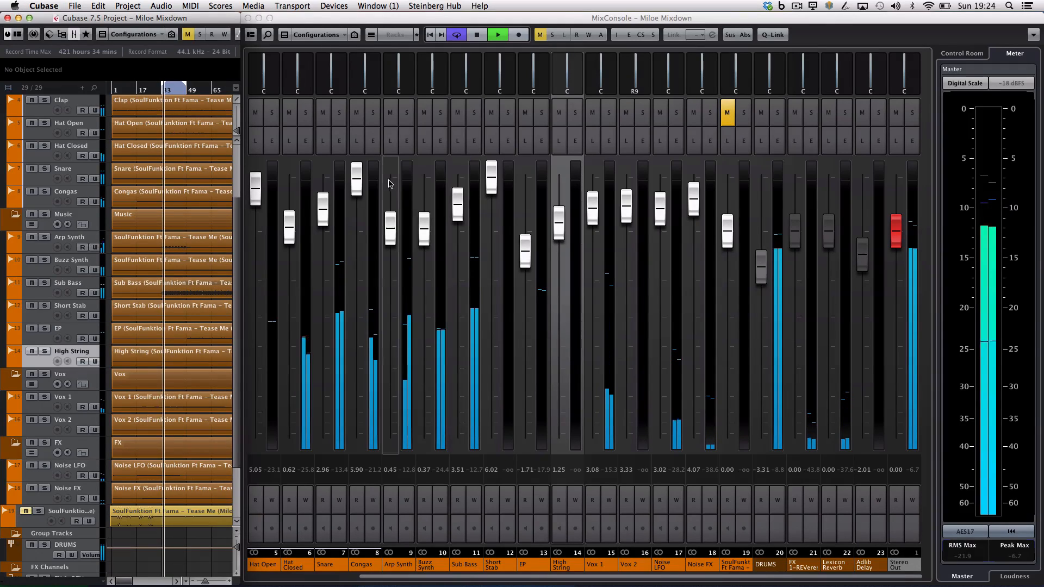
# Set the Arp Synth channel's level to 0.70 and pan it to L27.
pyautogui.click(388, 223)
pyautogui.scroll(2, 389, 226)
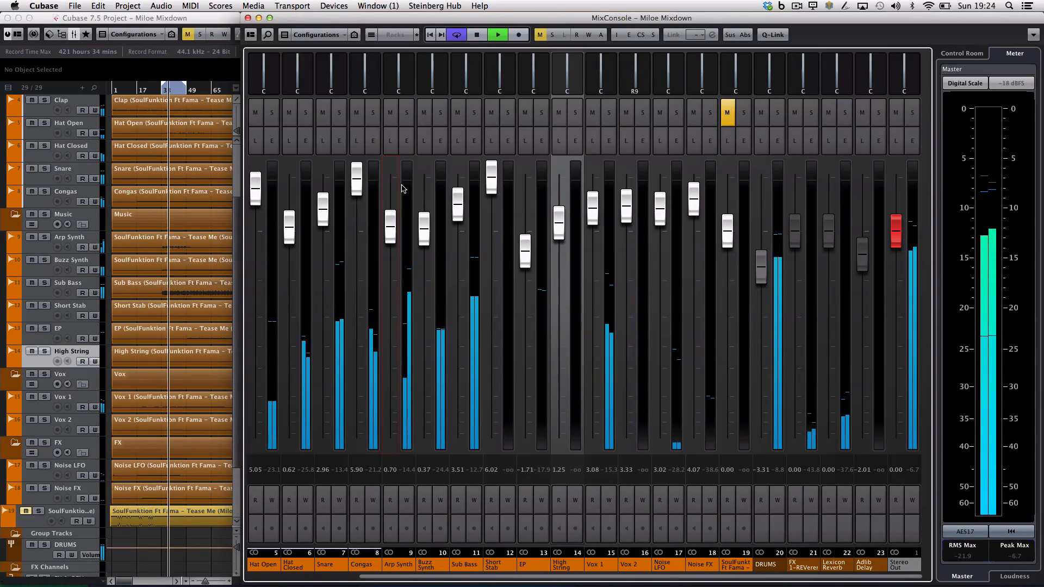
pyautogui.click(398, 82)
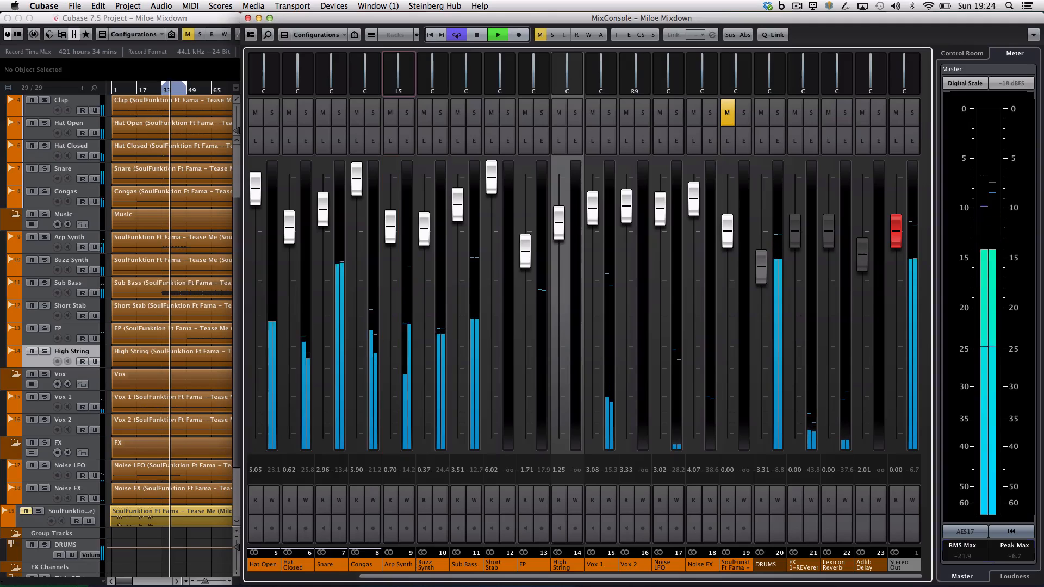
pyautogui.moveTo(397, 82); pyautogui.dragTo(379, 82)
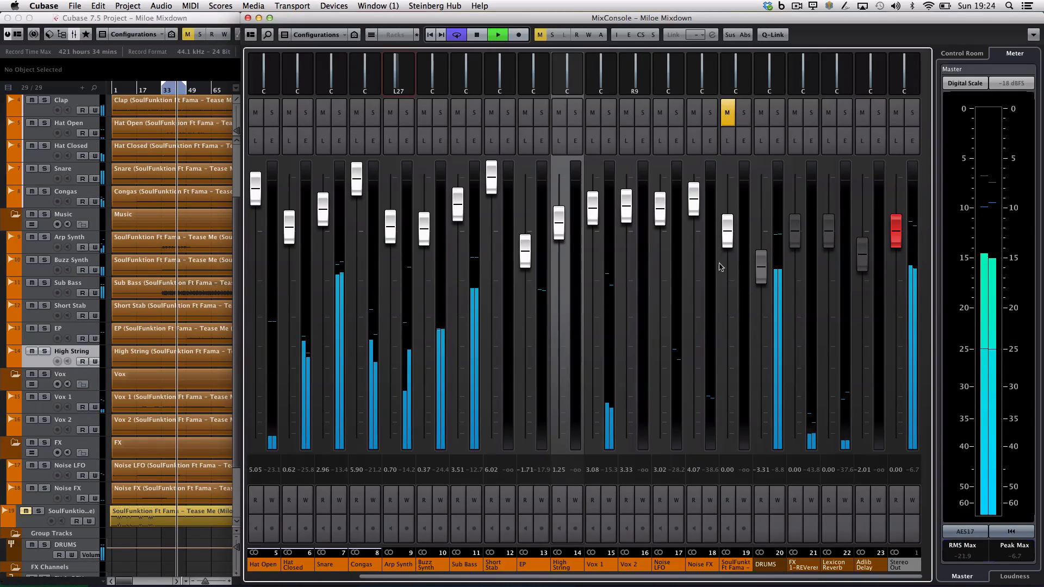
# Solo Vox 1 and assign Adlib Delay to its second send slot in the channel settings.
pyautogui.click(608, 113)
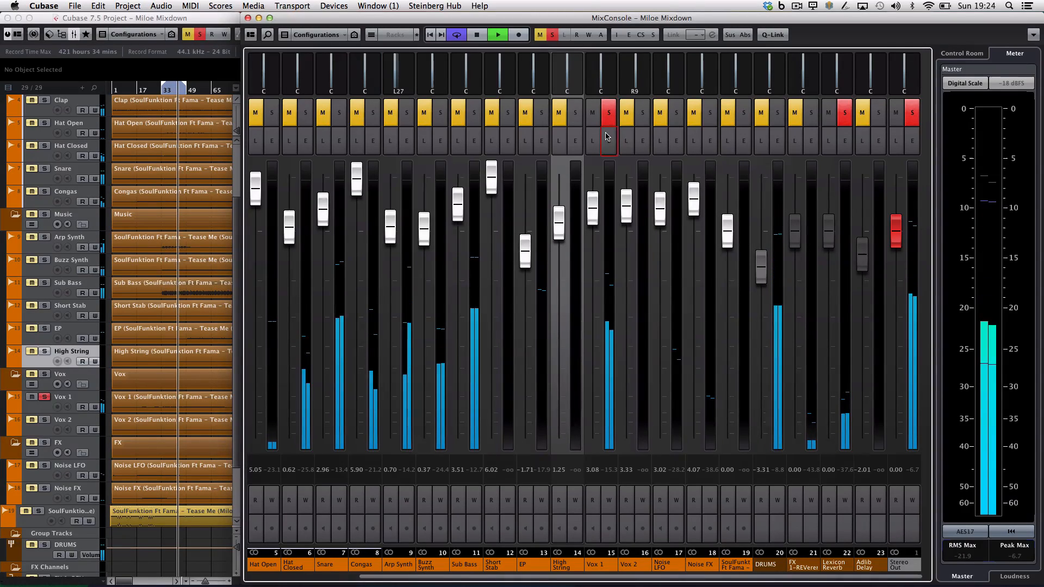
pyautogui.click(608, 141)
pyautogui.click(703, 265)
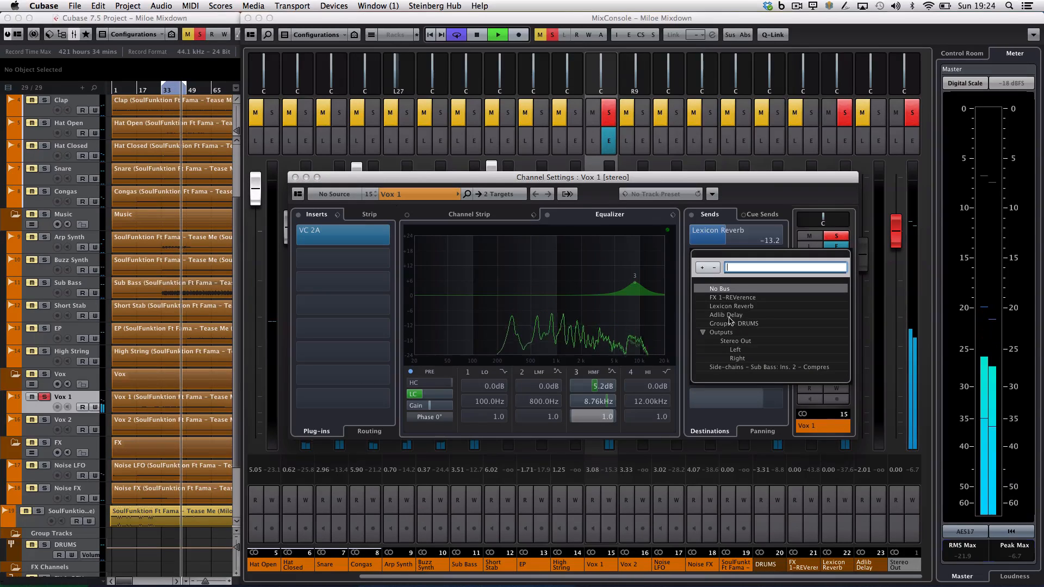
pyautogui.click(728, 316)
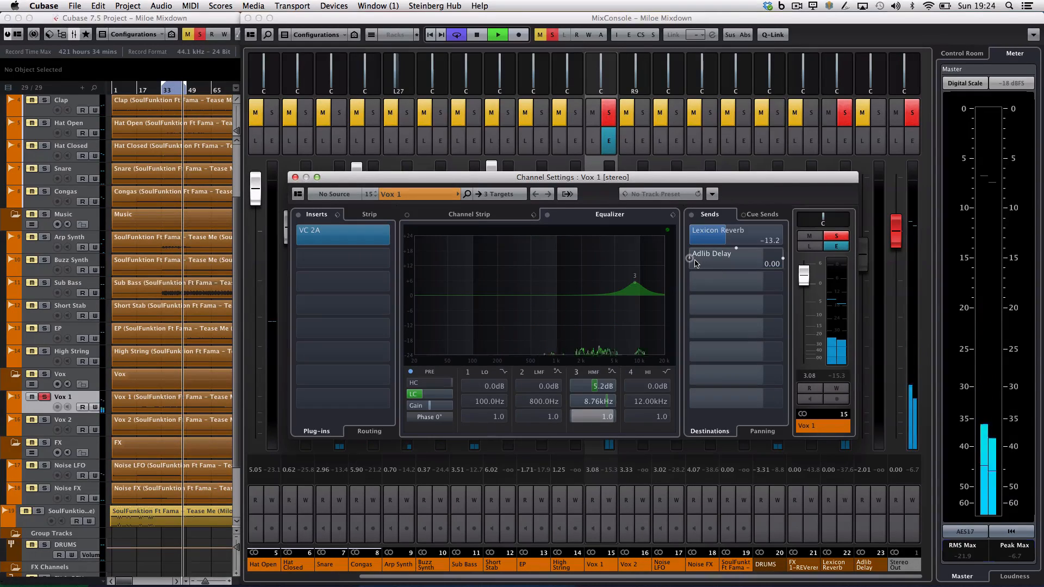
# Activate Vox 1's Adlib Delay send at -19.3, unsolo the channel and close its settings.
pyautogui.click(690, 259)
pyautogui.scroll(-5, 745, 263)
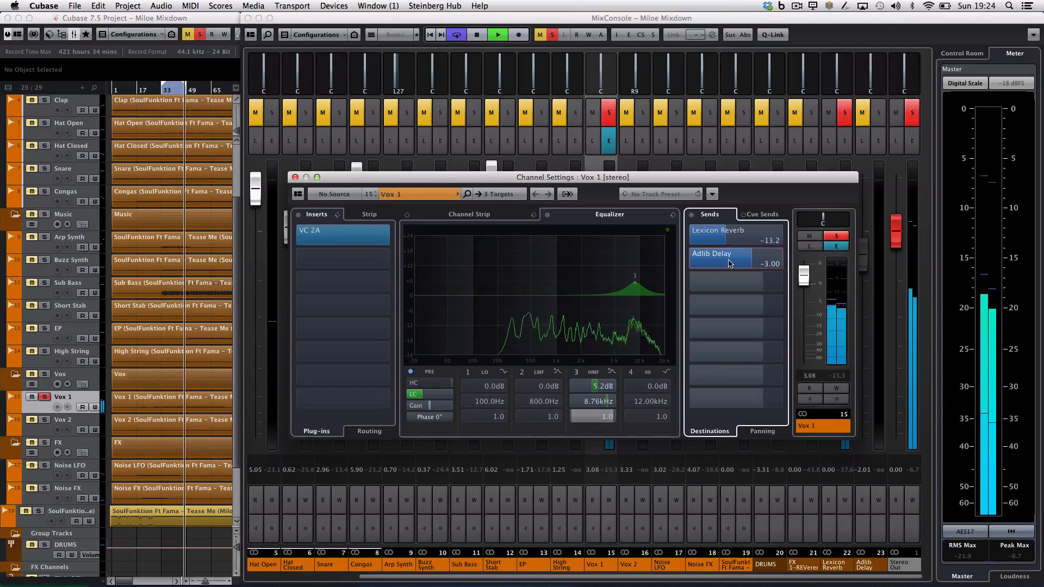
pyautogui.moveTo(759, 265); pyautogui.dragTo(713, 262)
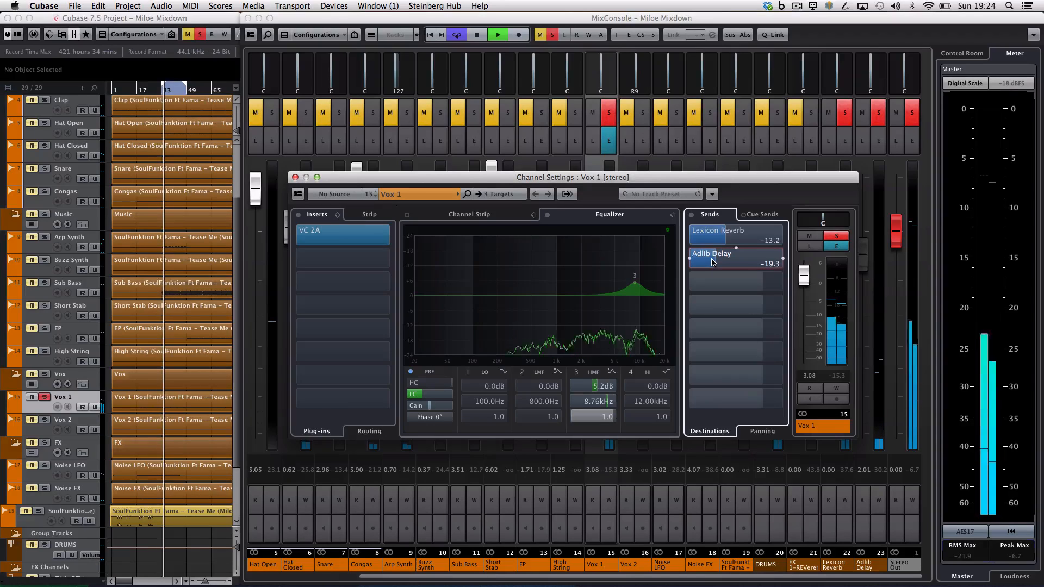
pyautogui.click(841, 238)
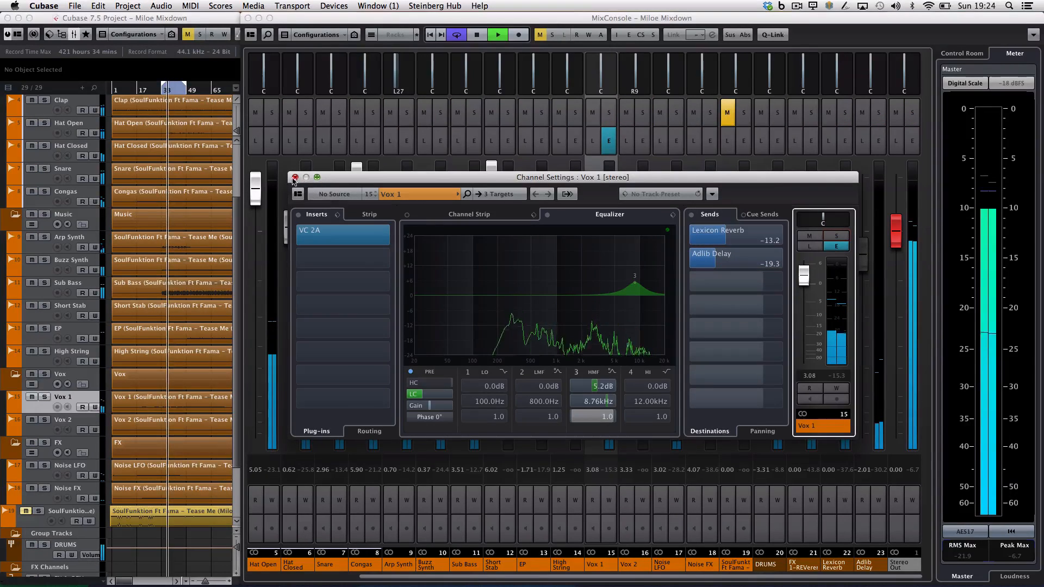
pyautogui.click(294, 177)
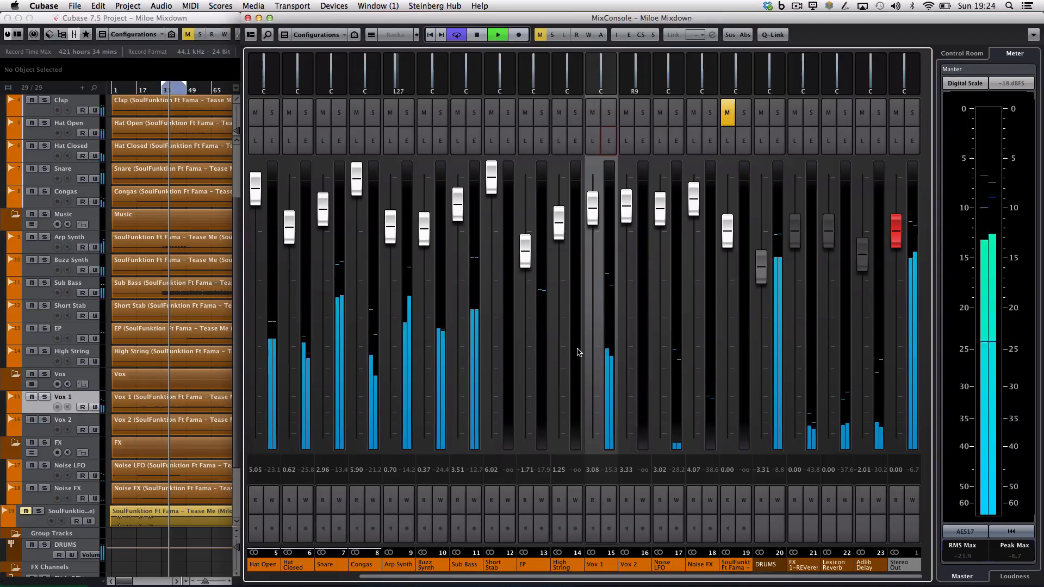
# Mute the Buzz Synth channel and raise the Sub Bass fader to 4.07.
pyautogui.click(426, 120)
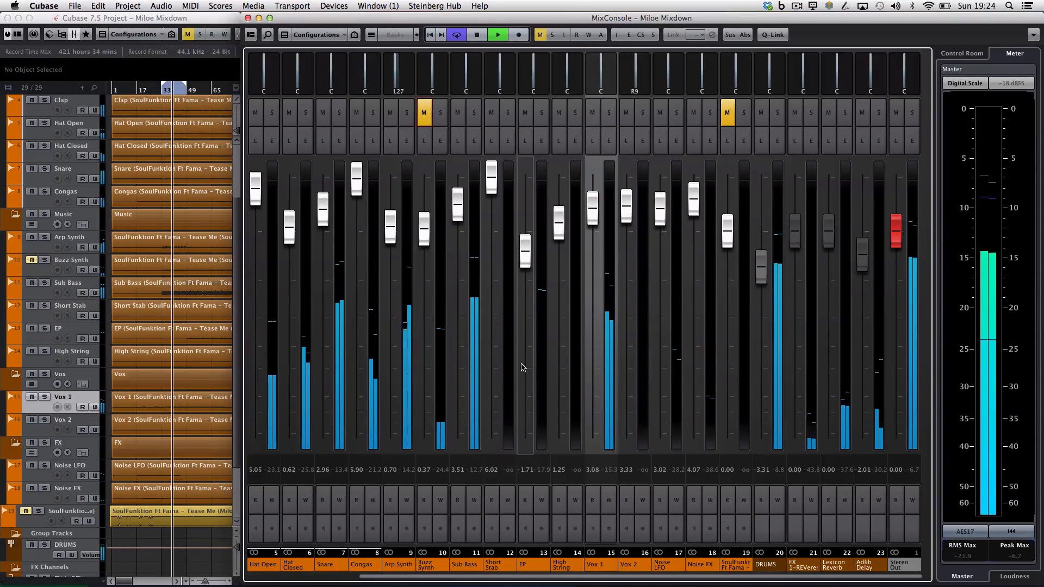
pyautogui.moveTo(459, 222); pyautogui.dragTo(458, 216)
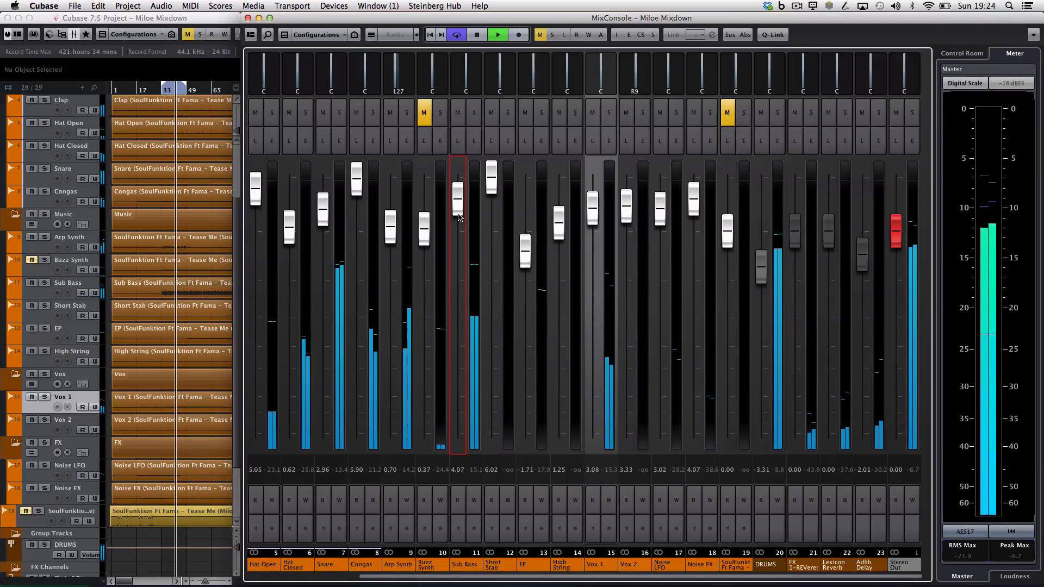
# Open the Sub Bass channel settings and switch off equalizer bands 2 and 3.
pyautogui.click(474, 141)
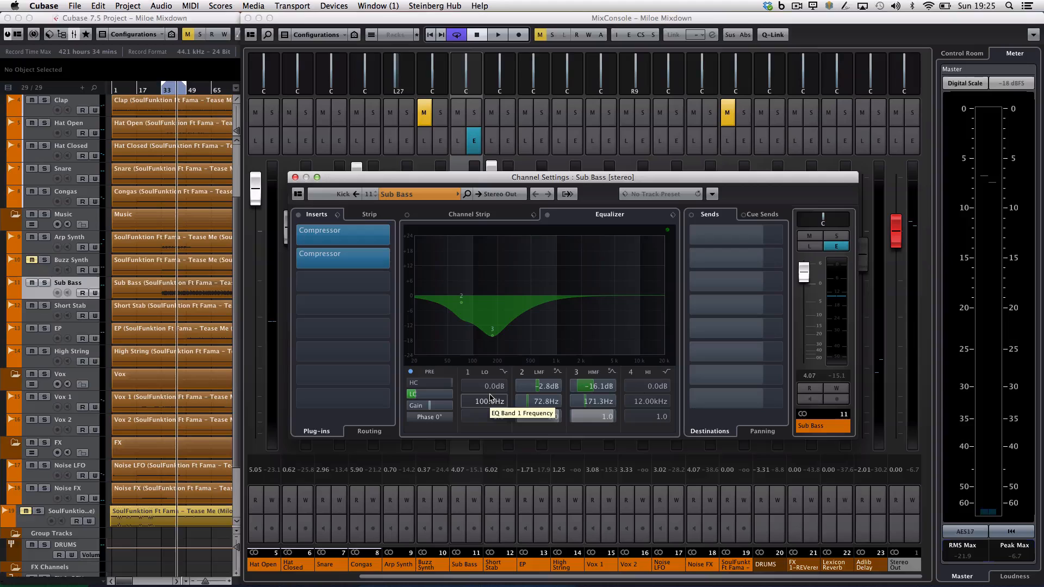
pyautogui.click(516, 372)
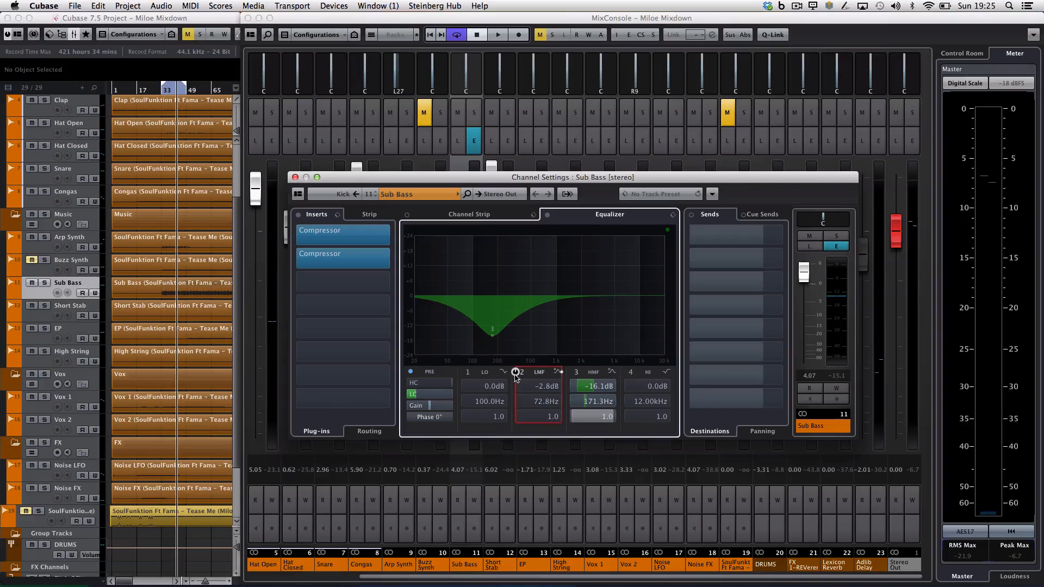
pyautogui.click(576, 374)
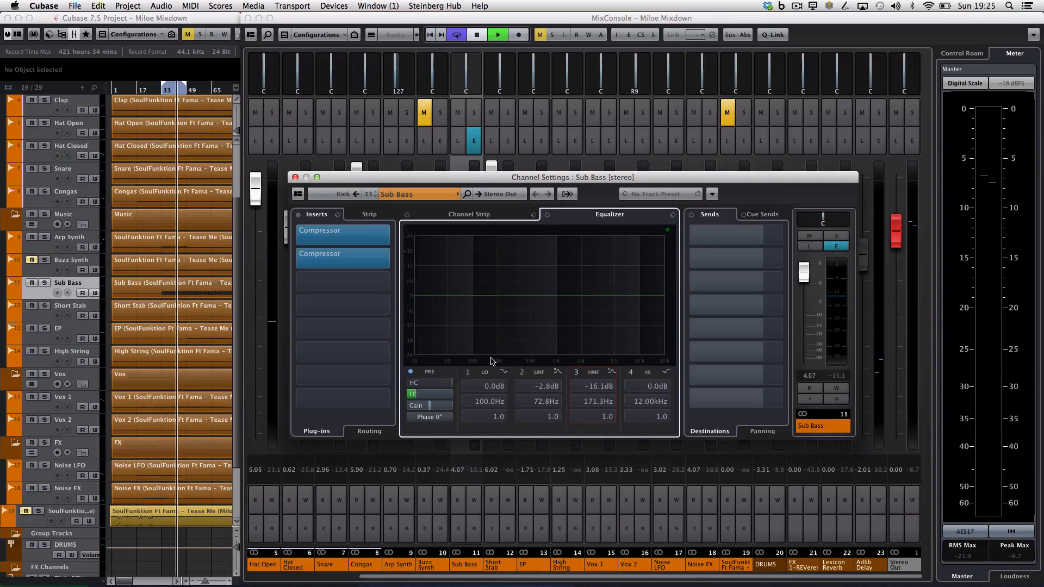
# Lower the Sub Bass fader to -3.23 and deactivate both Compressor inserts.
pyautogui.moveTo(805, 282); pyautogui.dragTo(806, 304)
pyautogui.click(297, 235)
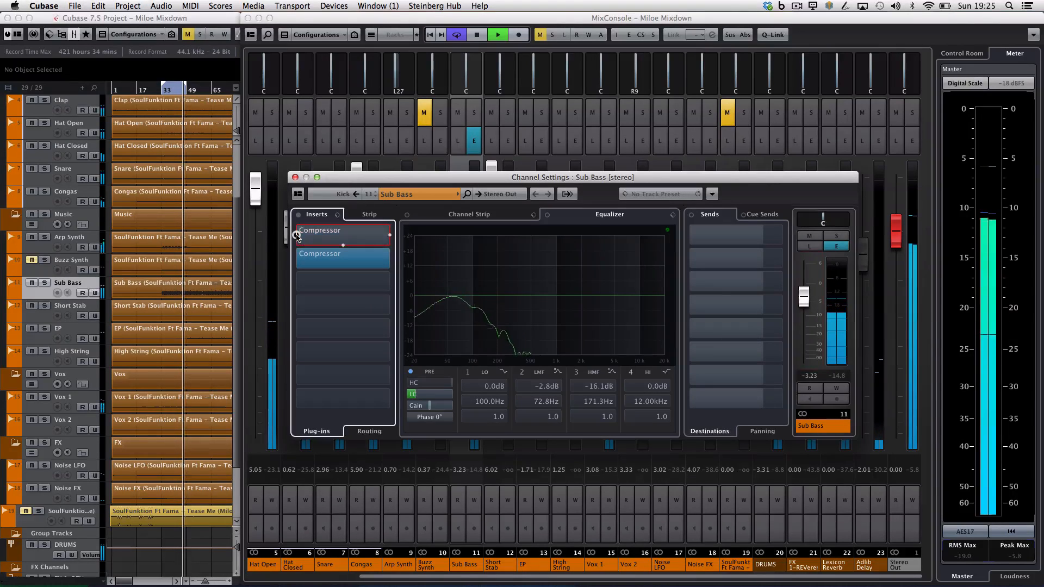
pyautogui.click(297, 259)
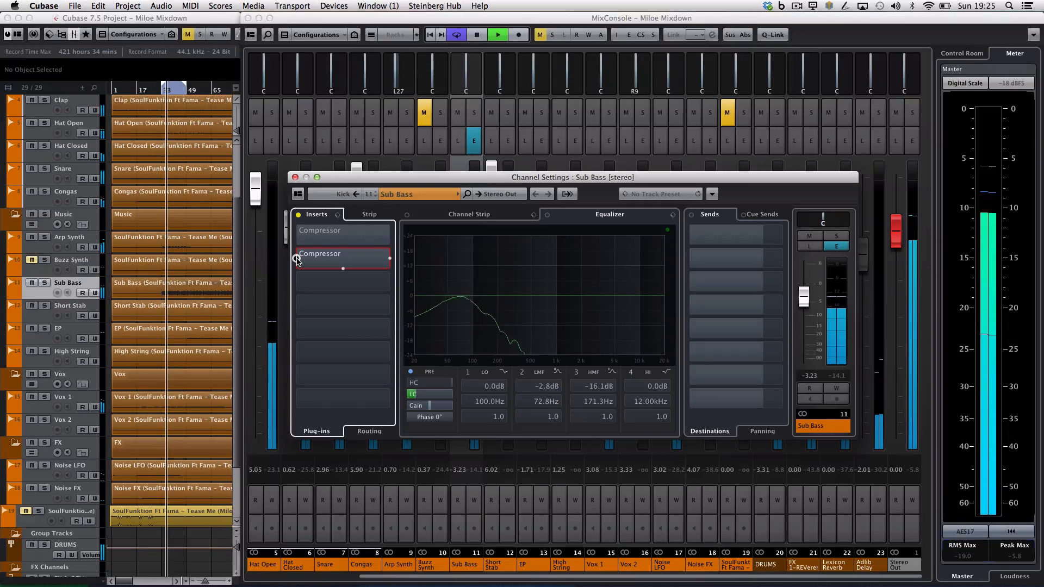
# Solo the Sub Bass, stop playback and load vibe-eqVST in the third insert slot.
pyautogui.click(837, 237)
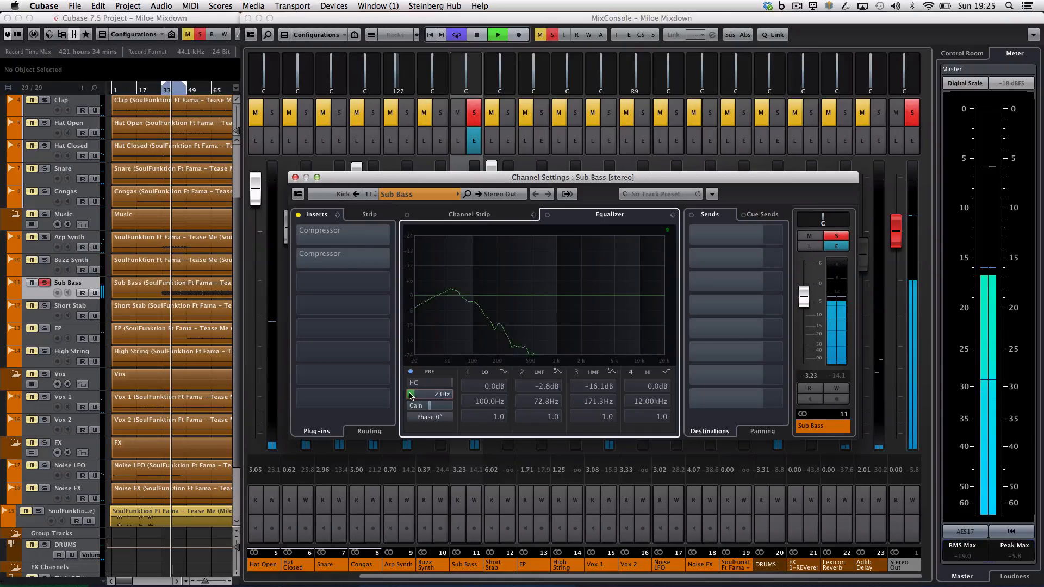
pyautogui.moveTo(410, 396); pyautogui.dragTo(410, 394)
pyautogui.press('space')
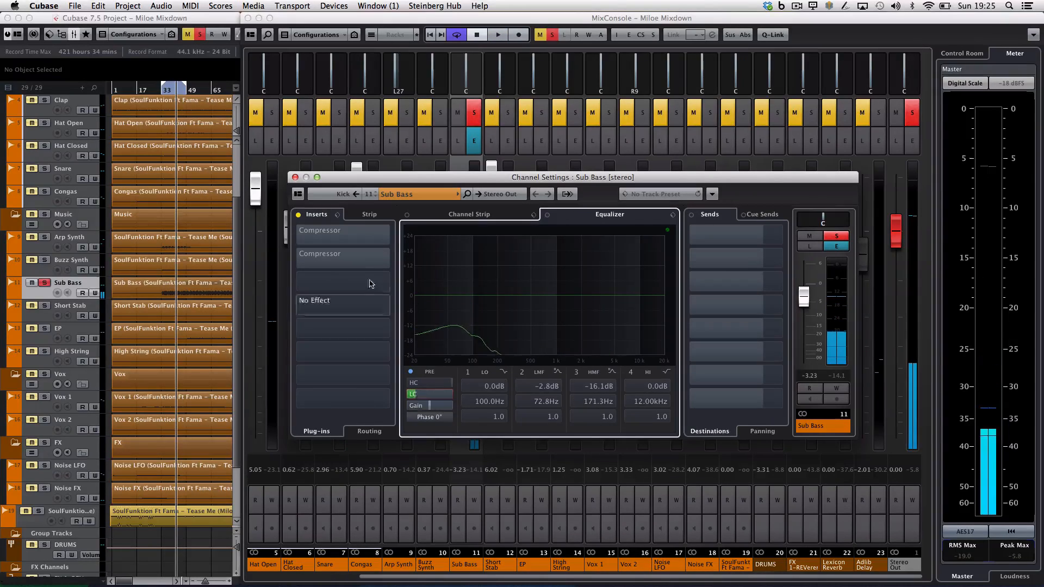
pyautogui.click(389, 284)
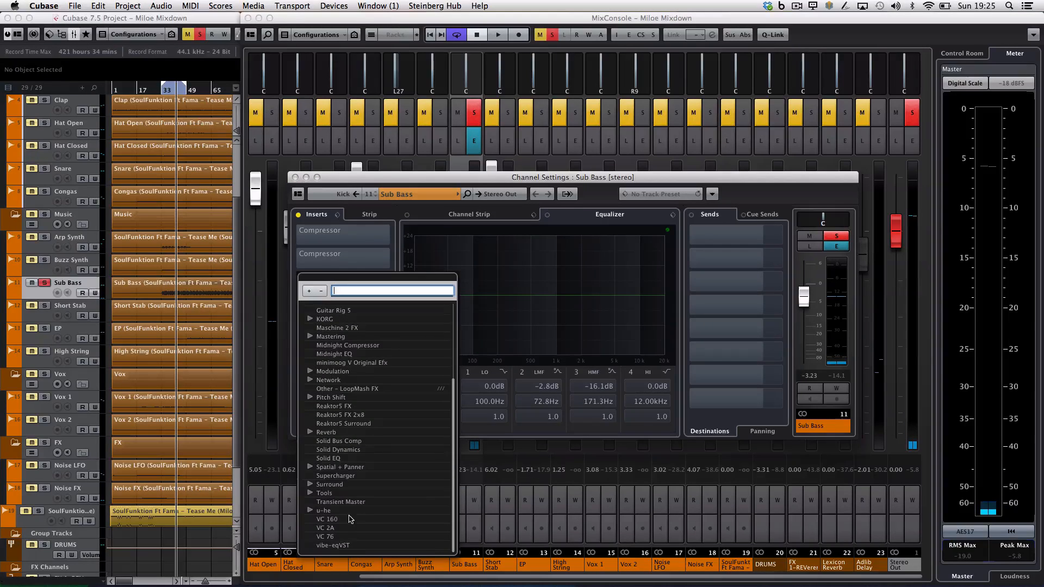
pyautogui.click(338, 545)
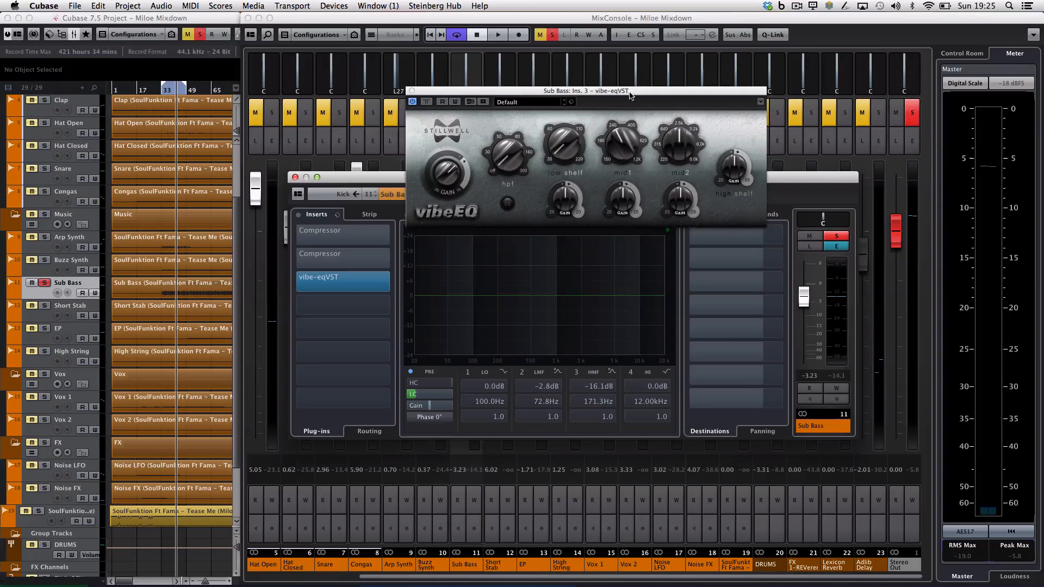
pyautogui.moveTo(630, 95); pyautogui.dragTo(494, 170)
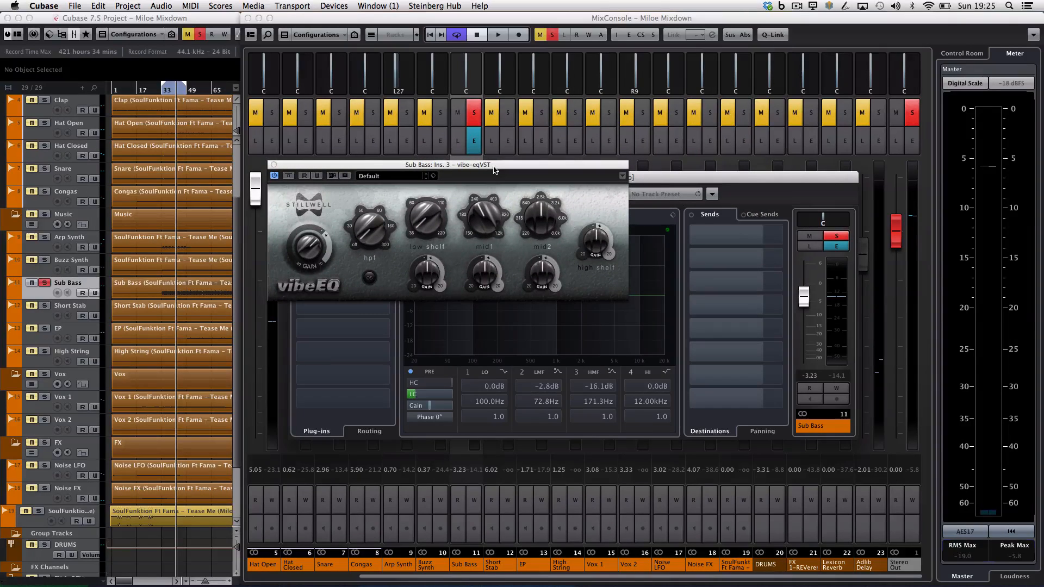
# Play the Sub Bass while shaping it with vibeEQ, cutting the mid1 gain at a lower frequency, and close the plug-in.
pyautogui.press('space')
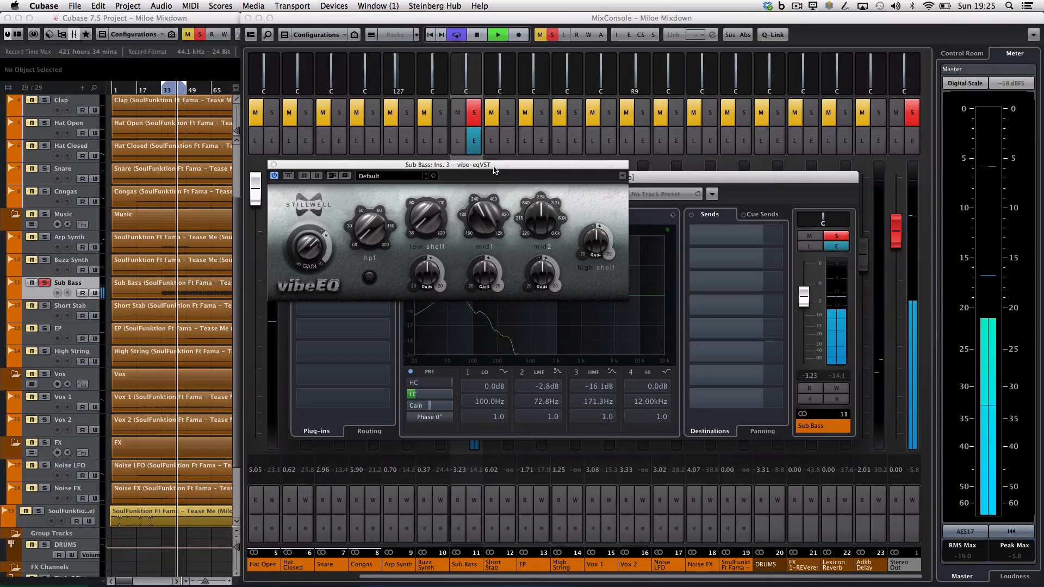
pyautogui.moveTo(486, 215); pyautogui.dragTo(477, 268)
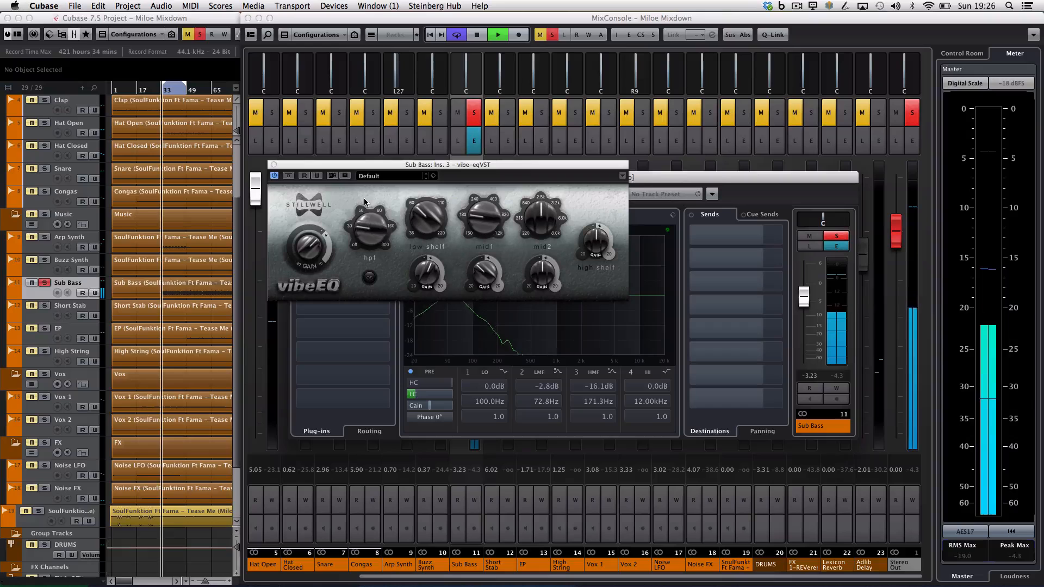
pyautogui.click(291, 180)
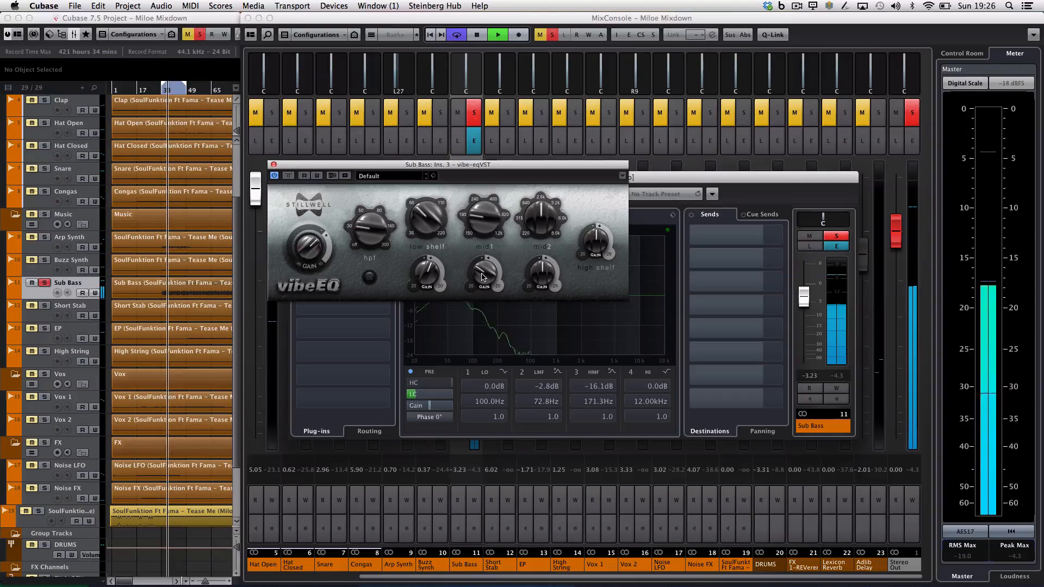
pyautogui.click(274, 165)
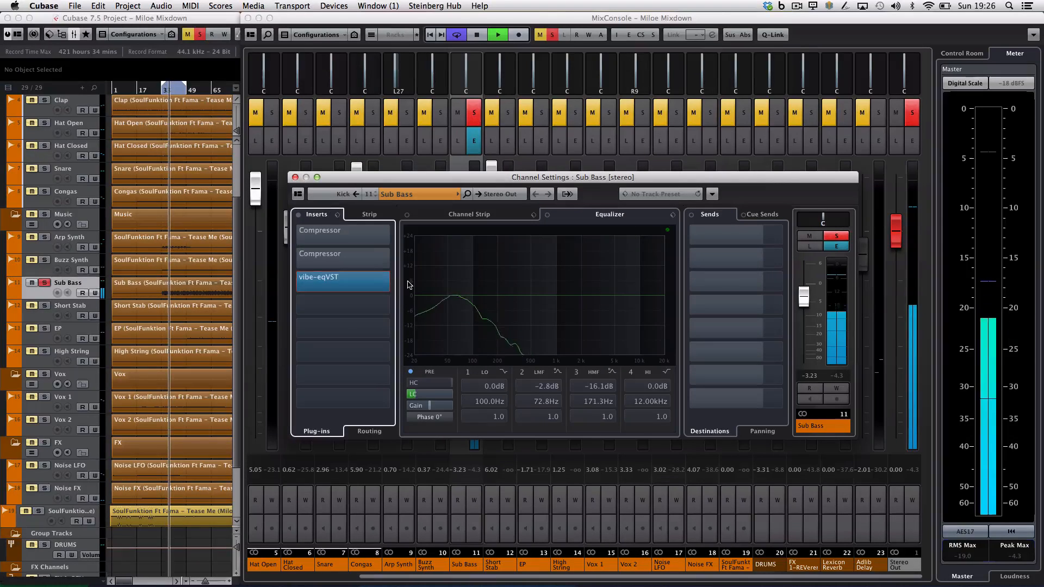
# Stop playback and load VC 2A in the Sub Bass's fourth insert slot, placing its window over the channel settings.
pyautogui.press('space')
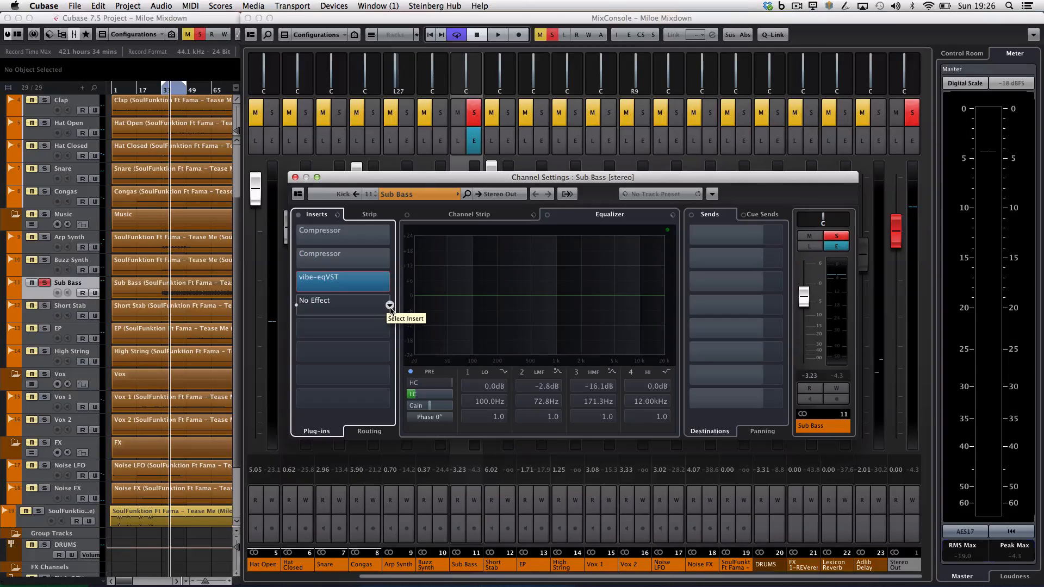
pyautogui.click(390, 305)
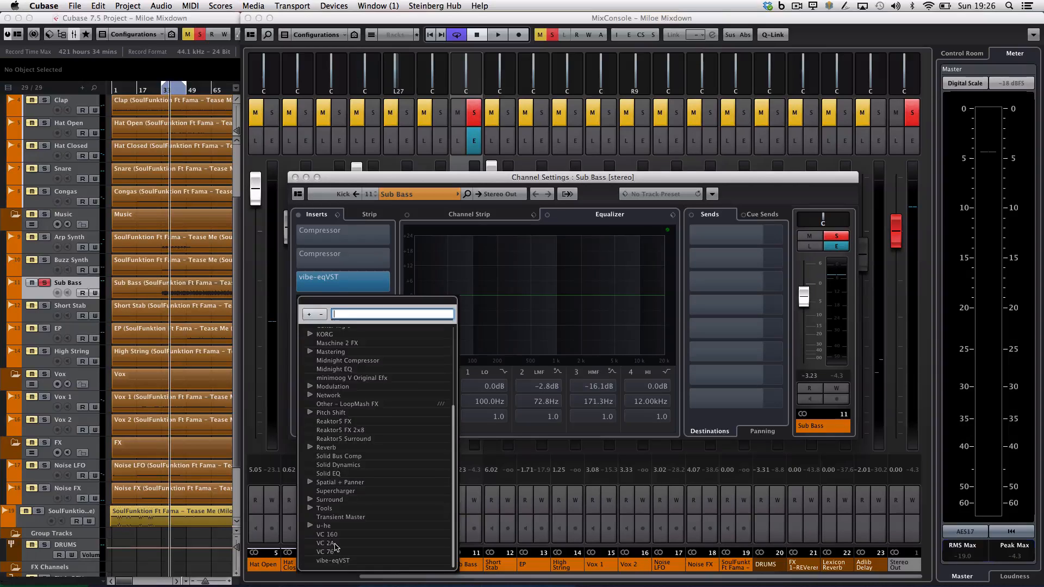
pyautogui.click(335, 544)
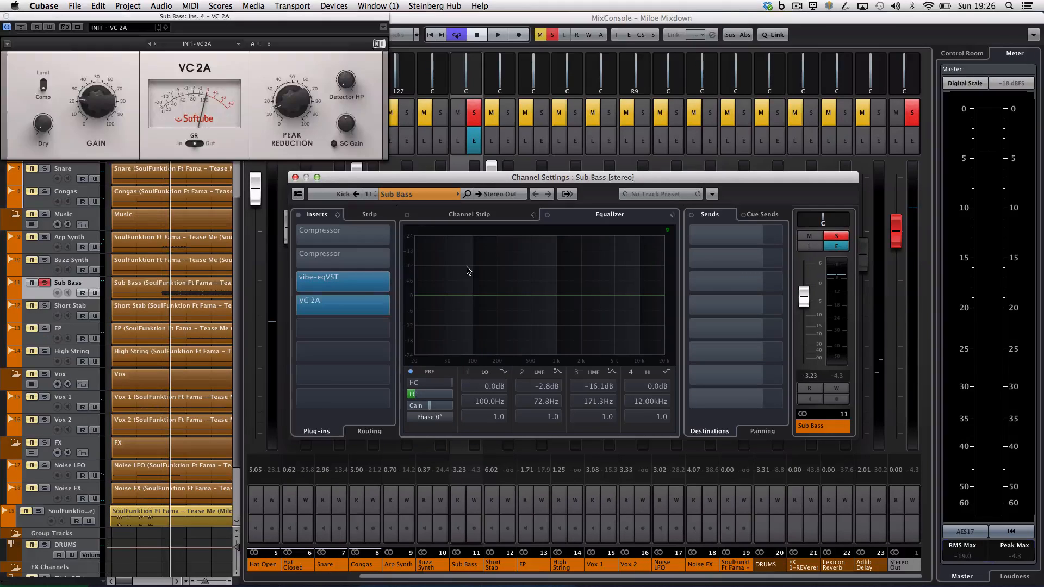
pyautogui.moveTo(305, 20); pyautogui.dragTo(700, 139)
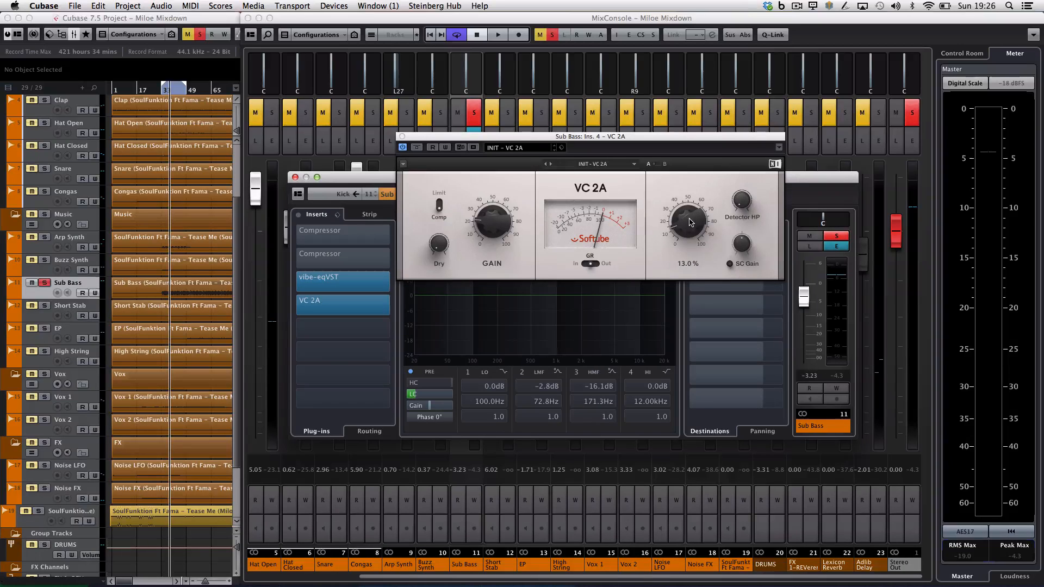
# Set the VC 2A's Peak Reduction to 56.0% on the Sub Bass while auditioning the loop.
pyautogui.press('space')
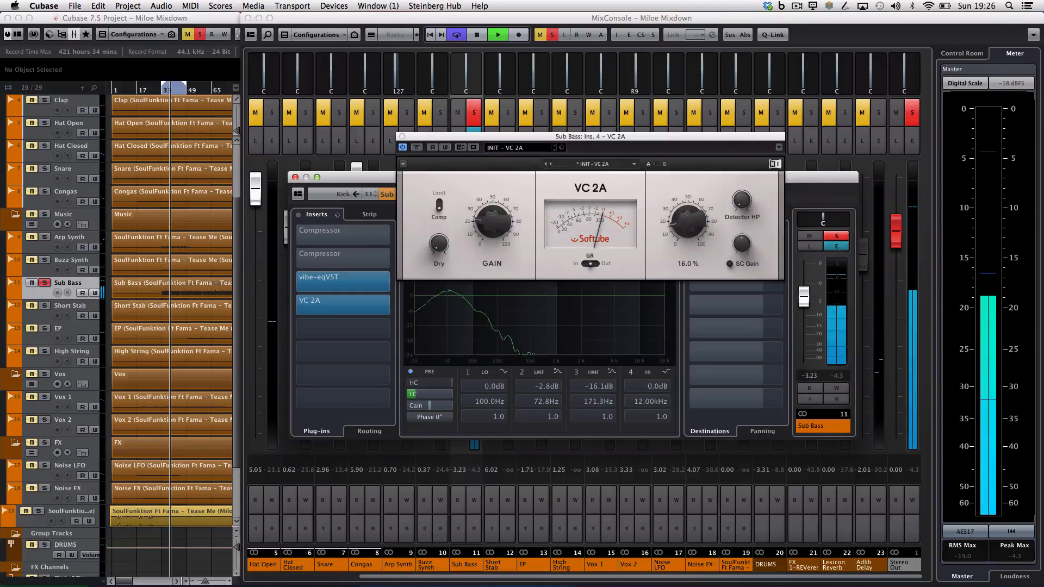
pyautogui.moveTo(690, 222); pyautogui.dragTo(690, 186)
pyautogui.moveTo(677, 234); pyautogui.dragTo(677, 232)
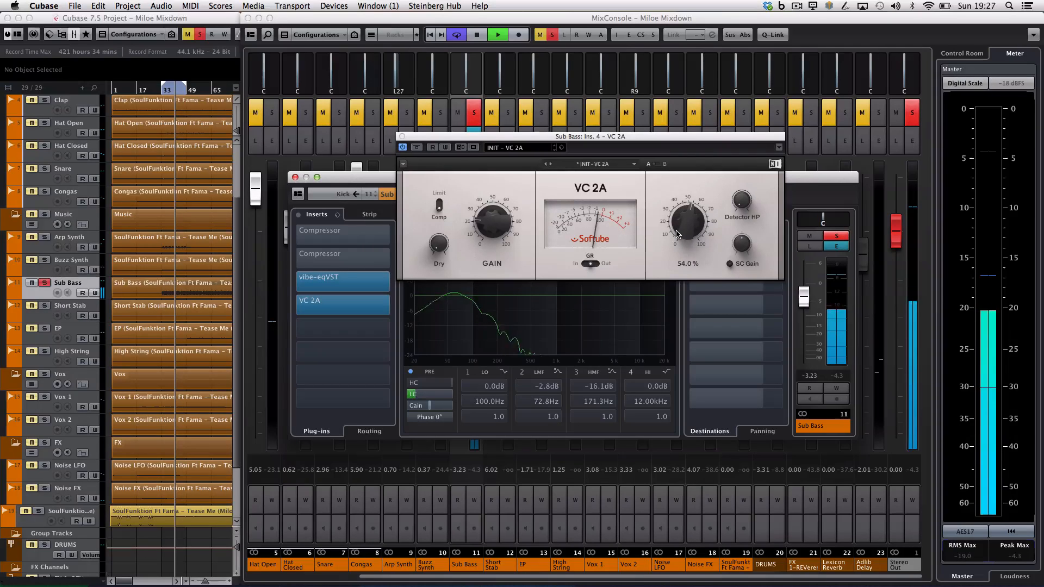
pyautogui.press('space')
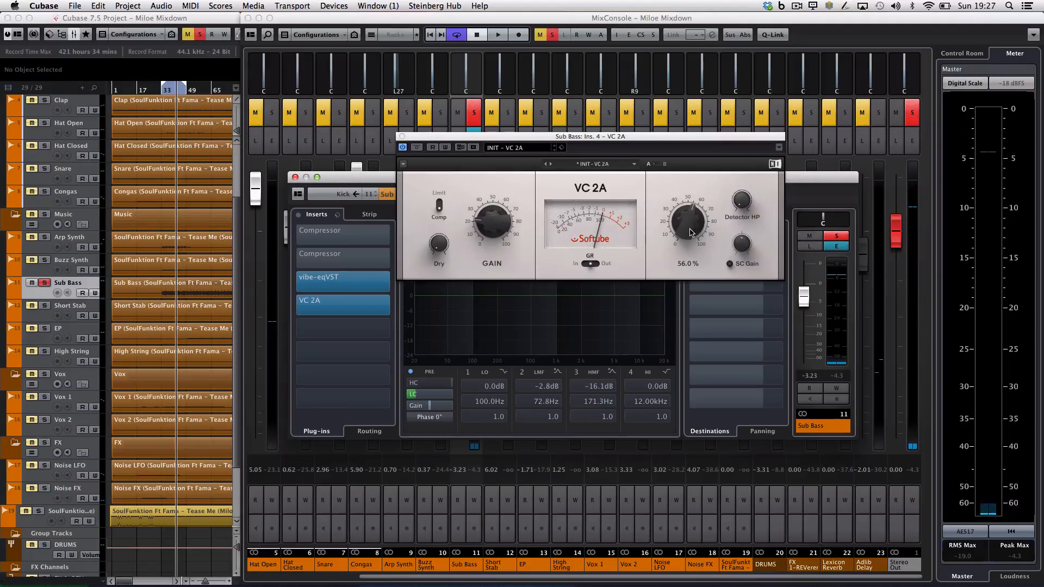
pyautogui.press('space')
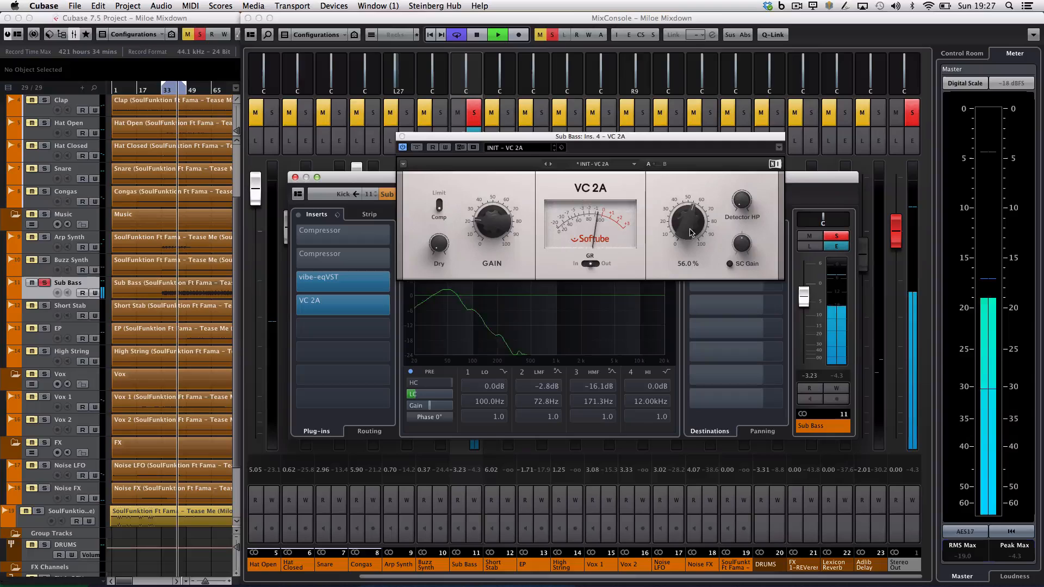
pyautogui.press('space')
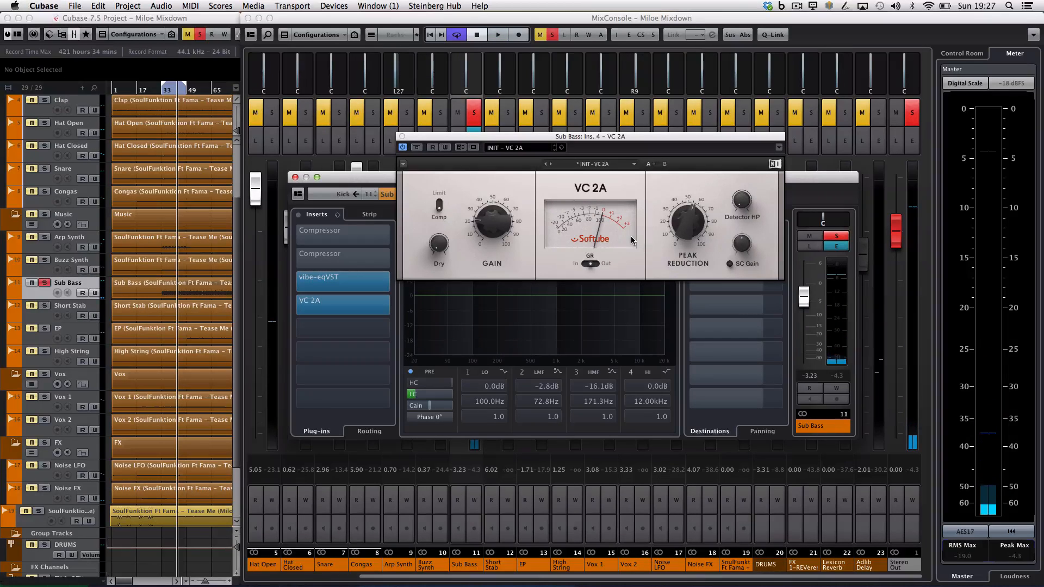
# Audition the compressed Sub Bass soloed and in the full mix, stop playback and close the VC 2A window.
pyautogui.press('space')
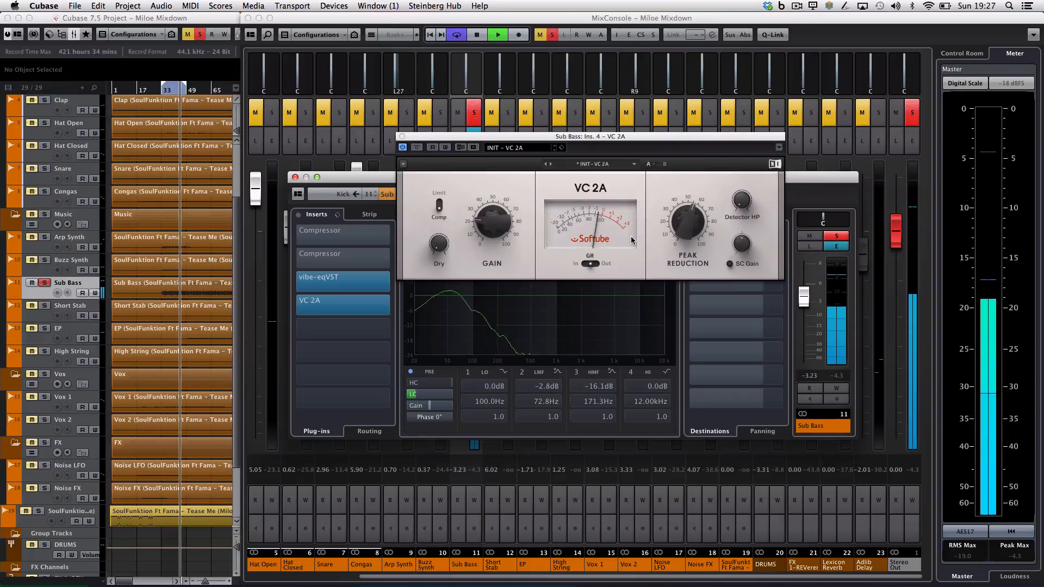
pyautogui.moveTo(495, 228)
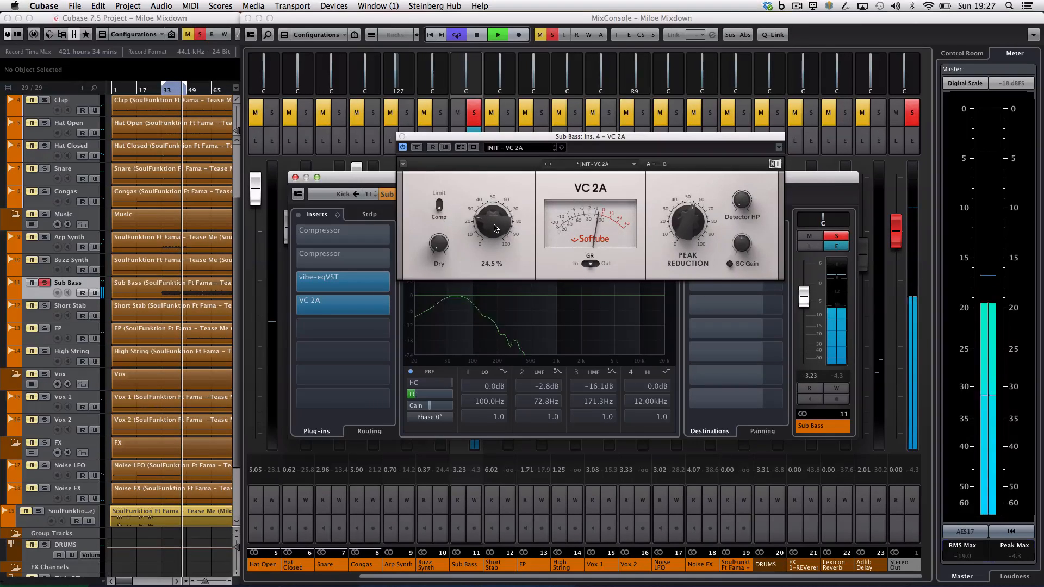
pyautogui.click(837, 238)
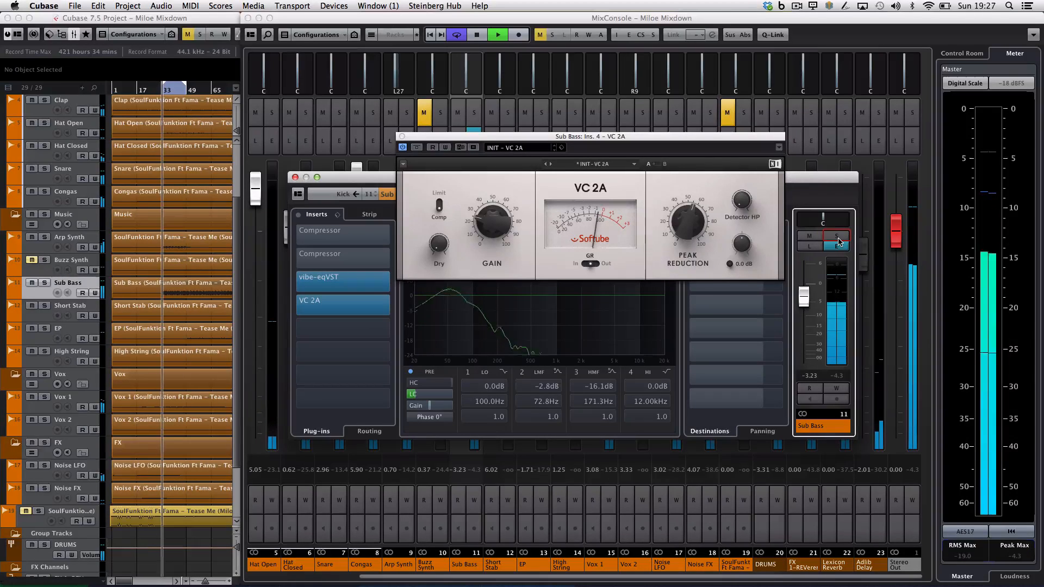
pyautogui.press('space')
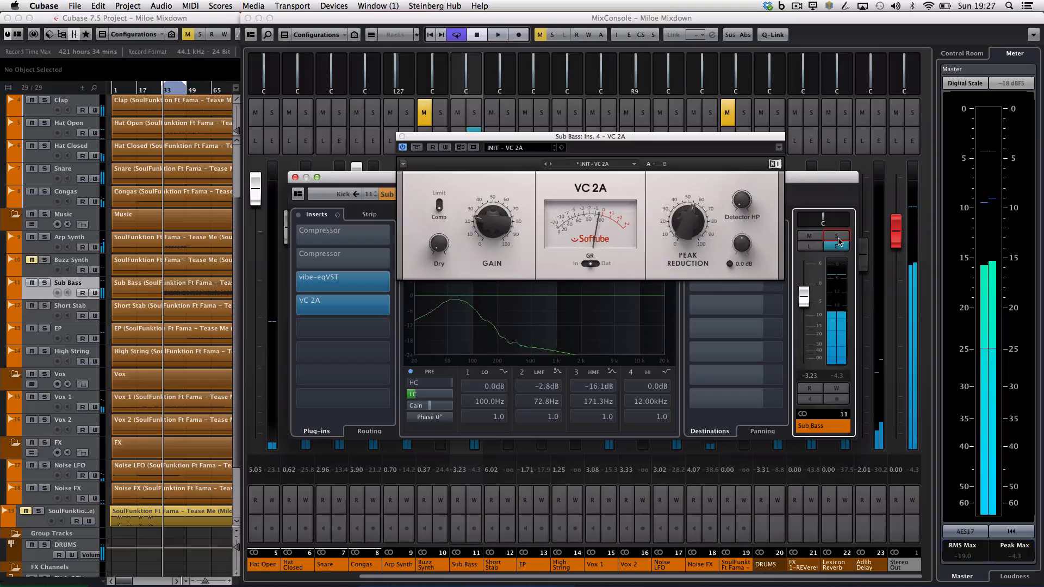
pyautogui.click(403, 136)
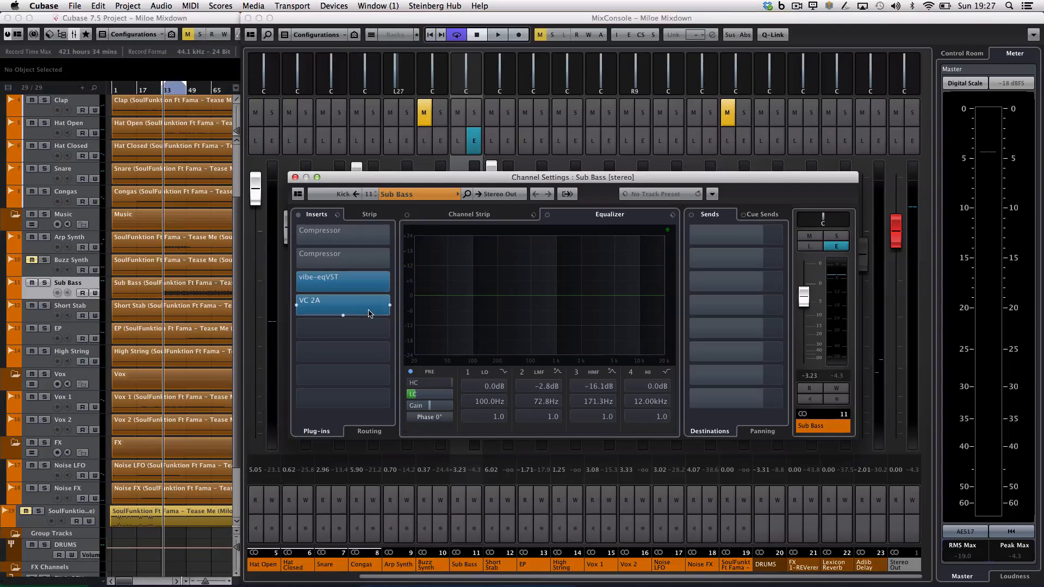
# Move VC 2A and vibe-eqVST down one insert slot each and load DaTube in the Sub Bass's freed third slot.
pyautogui.moveTo(368, 314)
pyautogui.mouseDown()
pyautogui.moveTo(381, 327)
pyautogui.moveTo(366, 335)
pyautogui.mouseUp()
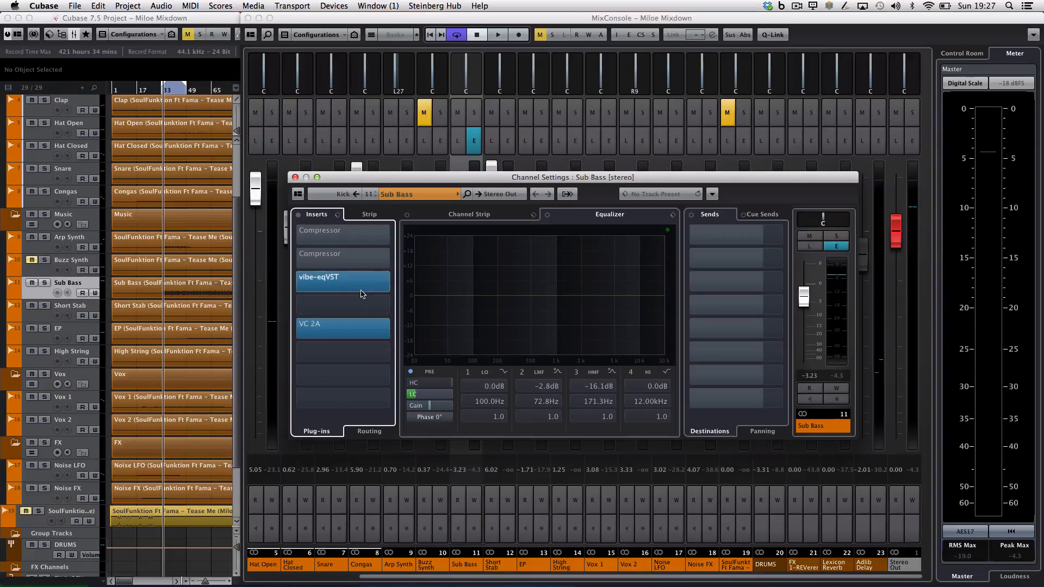
pyautogui.moveTo(363, 293)
pyautogui.mouseDown()
pyautogui.moveTo(366, 326)
pyautogui.moveTo(367, 304)
pyautogui.mouseUp()
pyautogui.click(371, 279)
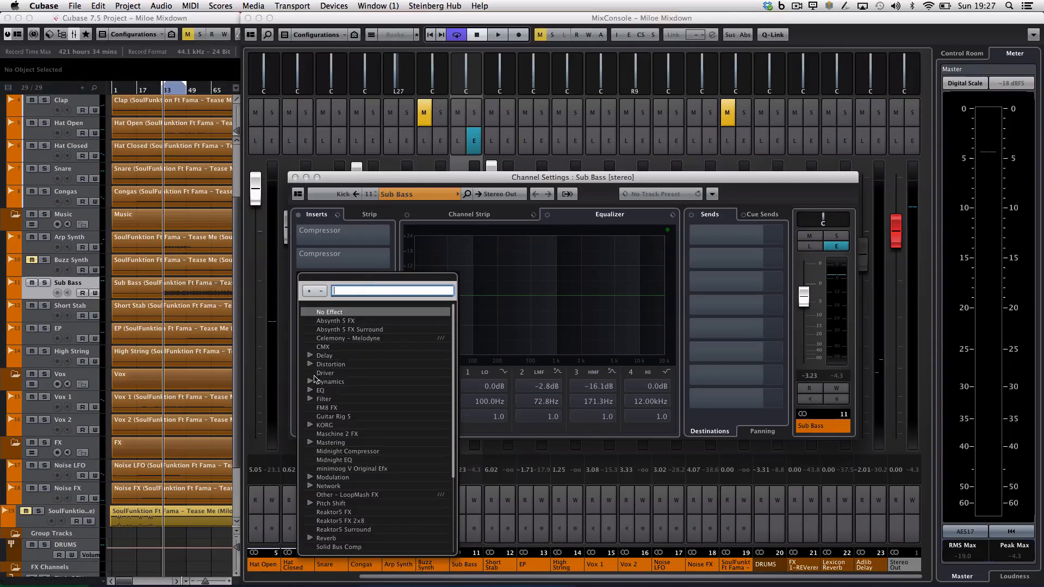
pyautogui.click(310, 365)
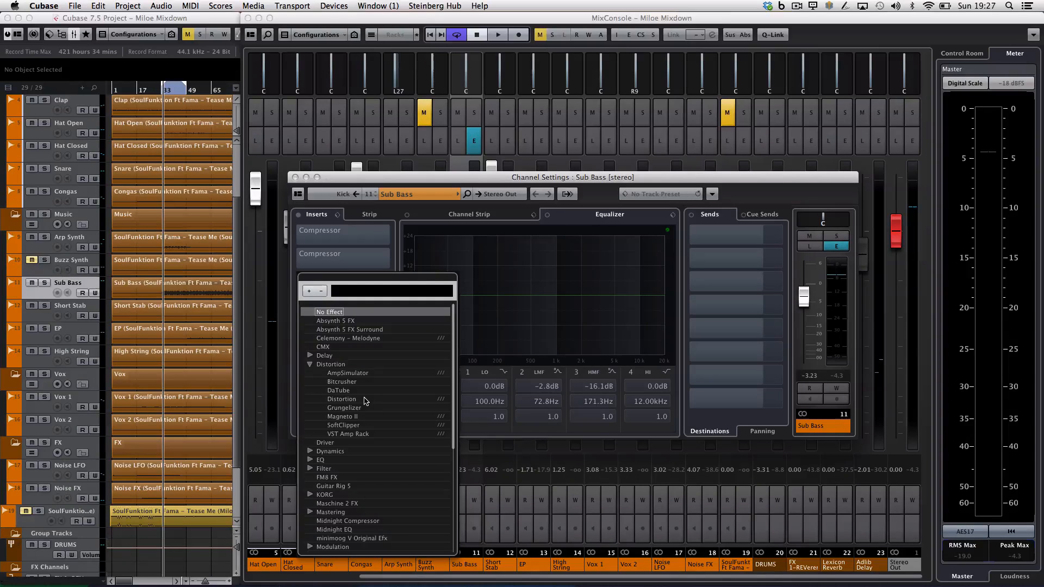
pyautogui.click(339, 391)
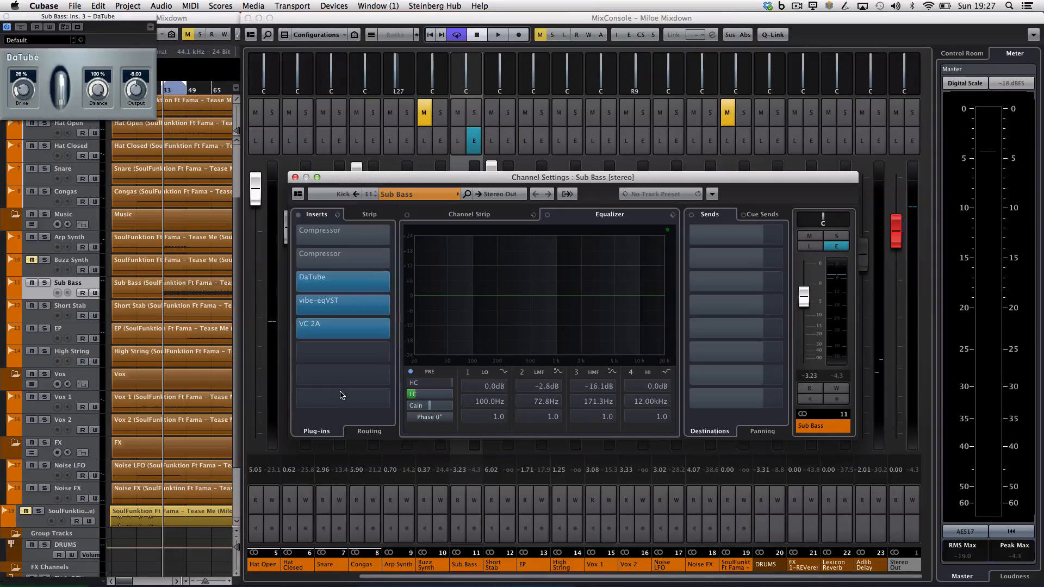
pyautogui.moveTo(115, 22); pyautogui.dragTo(627, 262)
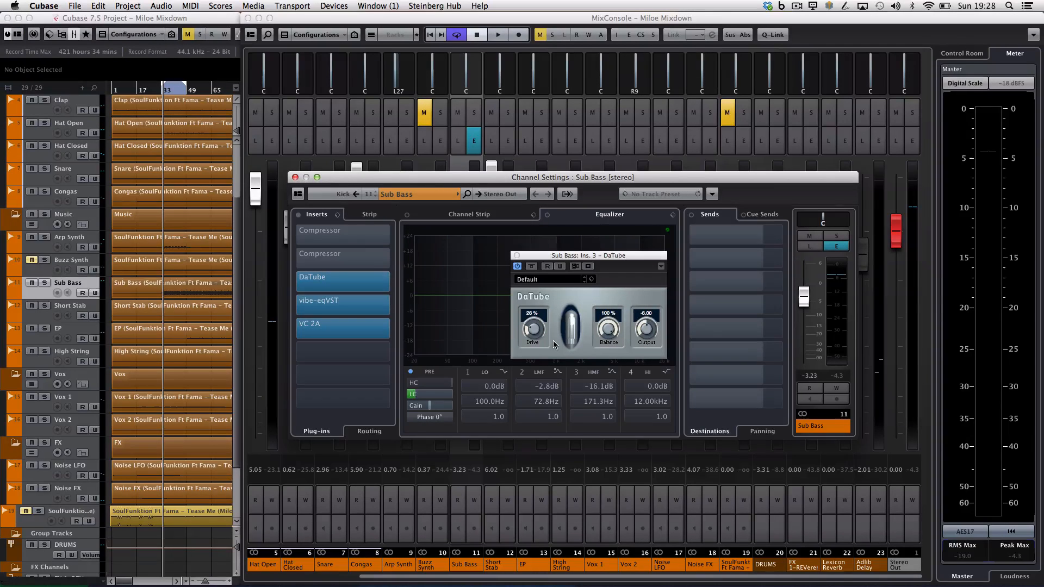
# Solo the Sub Bass and set DaTube's Drive to 50% while auditioning the loop.
pyautogui.press('space')
pyautogui.click(835, 238)
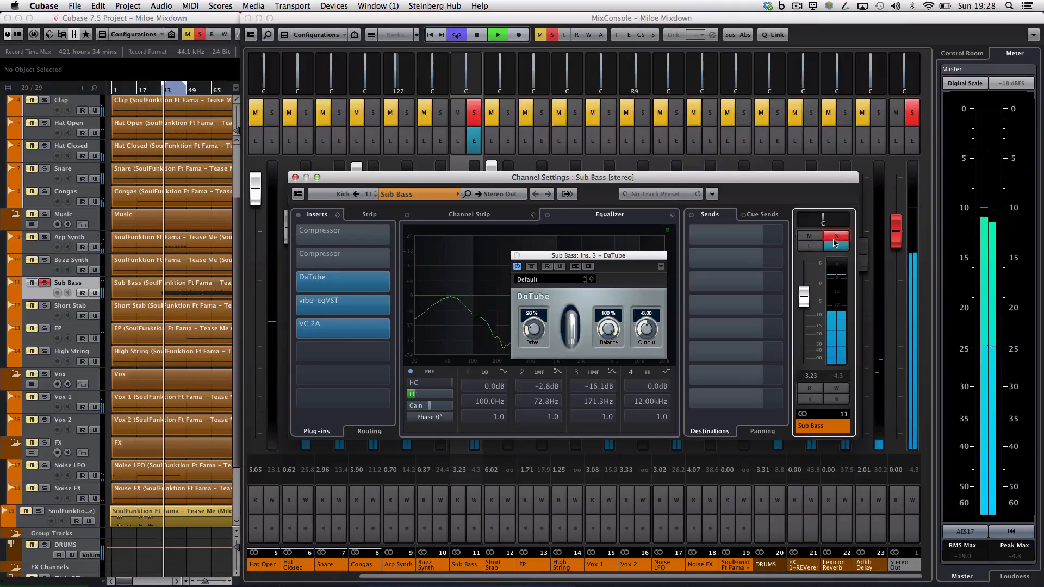
pyautogui.moveTo(533, 329); pyautogui.dragTo(548, 307)
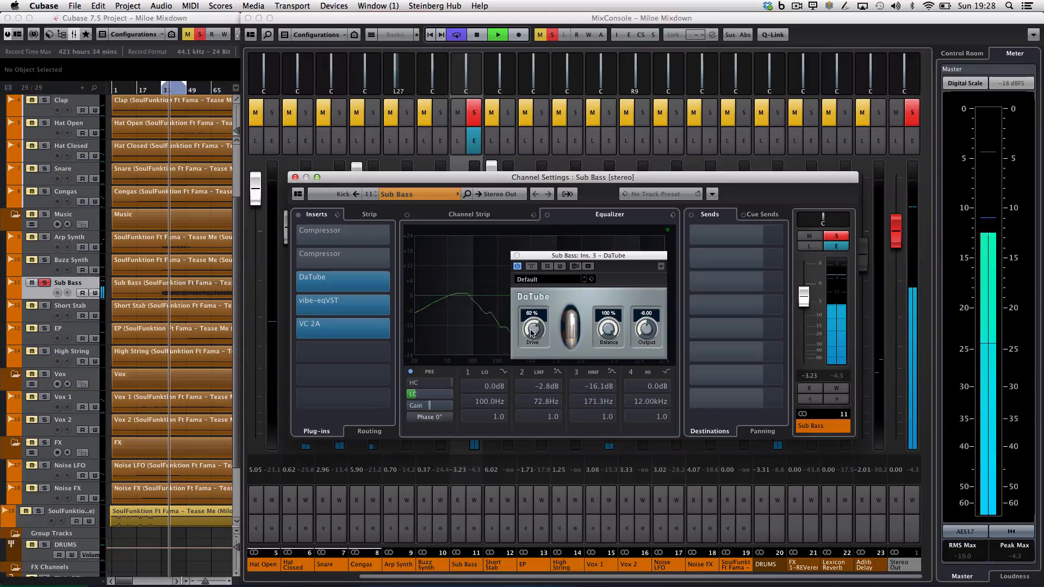
pyautogui.keyDown('ctrl'); pyautogui.click(532, 329); pyautogui.keyUp('ctrl')
pyautogui.press('space')
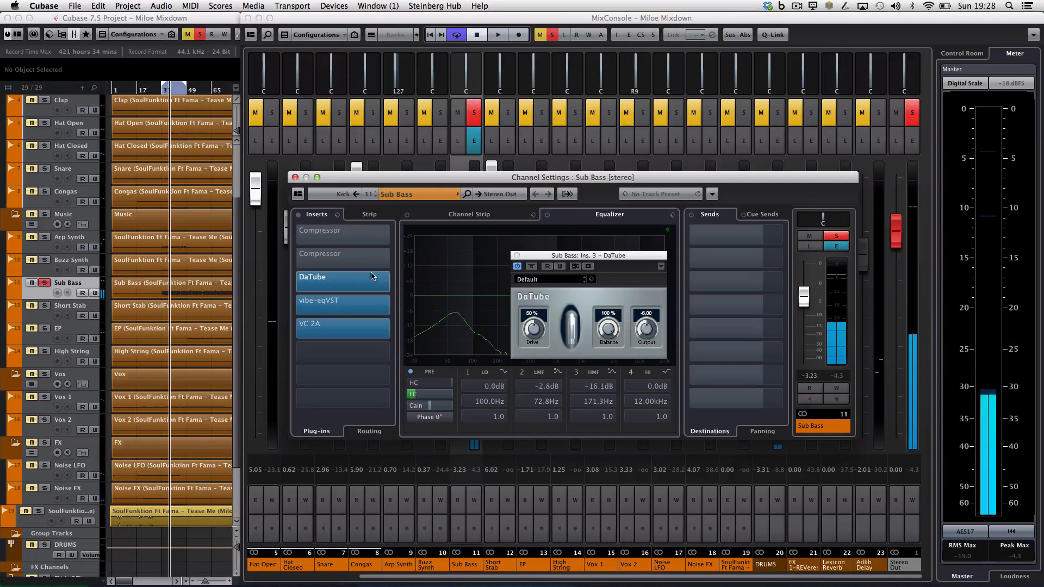
# Replace DaTube with the Distortion plug-in in the third insert slot and set its Boost to 0.9 during playback.
pyautogui.click(376, 278)
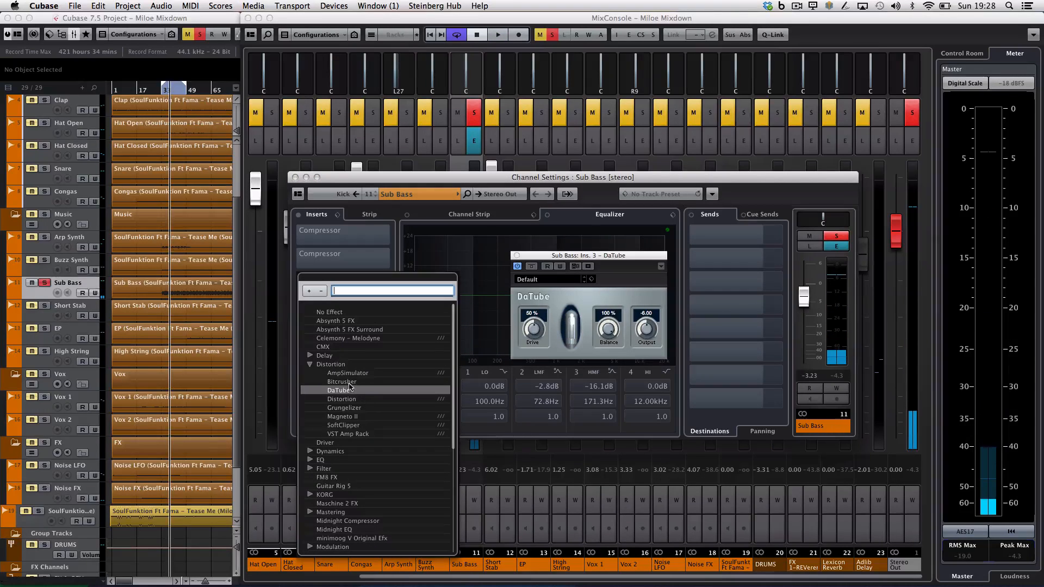
pyautogui.click(341, 399)
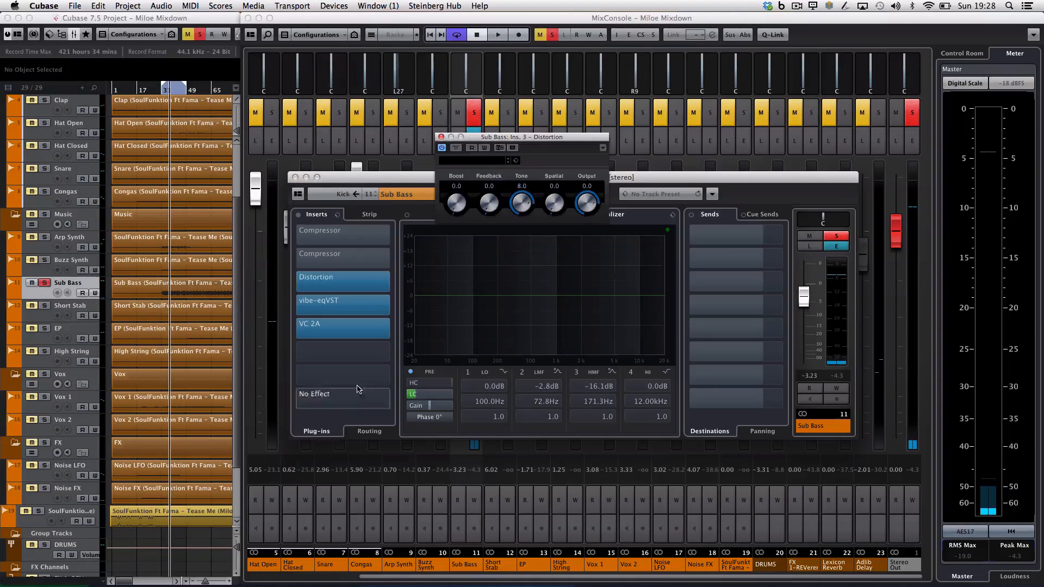
pyautogui.moveTo(544, 142); pyautogui.dragTo(617, 138)
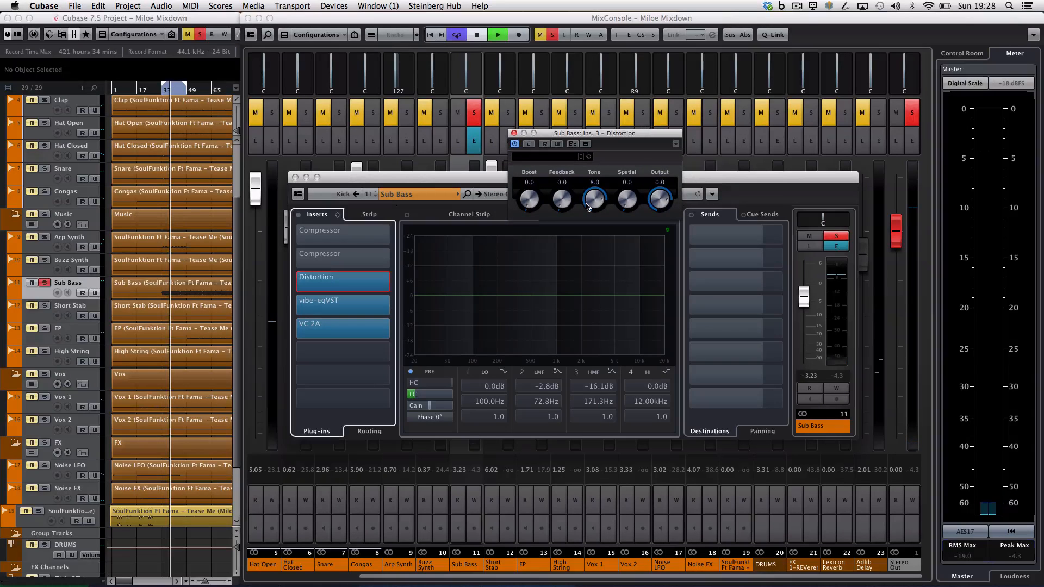
pyautogui.press('space')
pyautogui.moveTo(531, 200); pyautogui.dragTo(531, 193)
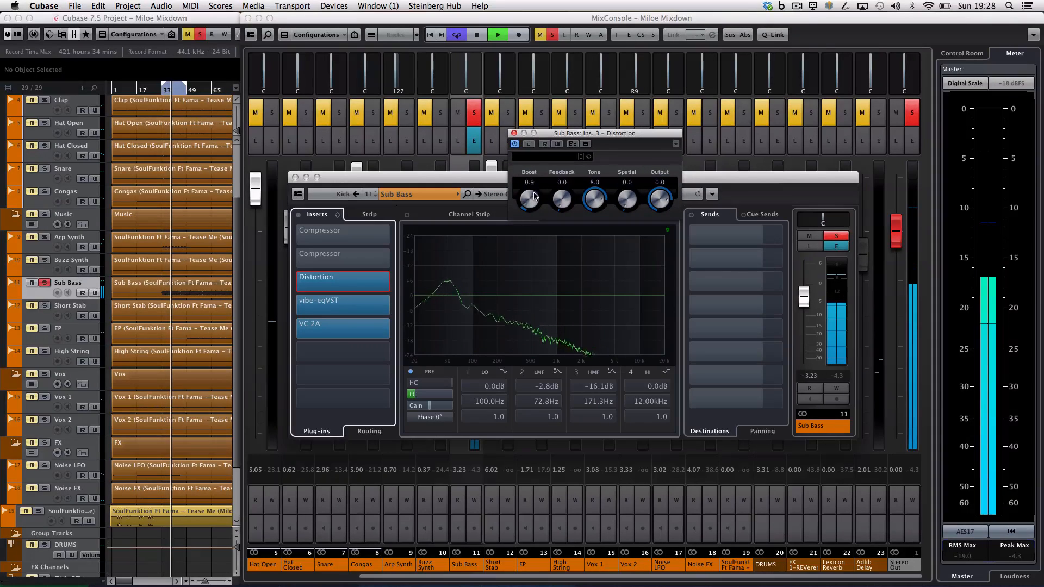
pyautogui.press('space')
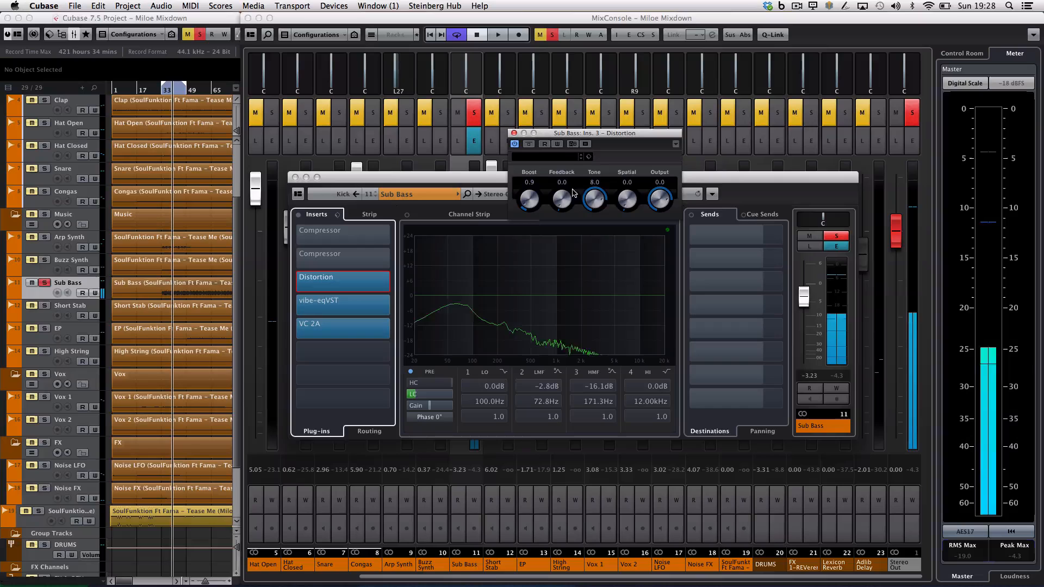
# Set the Distortion's Tone to 10.0 and Boost to 0.3 while auditioning the Sub Bass.
pyautogui.moveTo(595, 199); pyautogui.dragTo(596, 175)
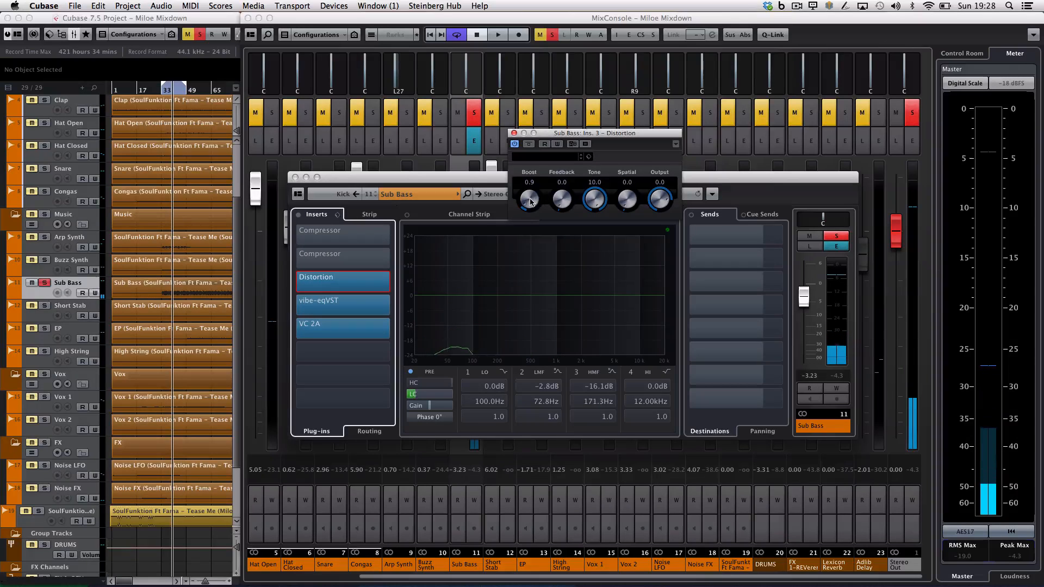
pyautogui.press('space')
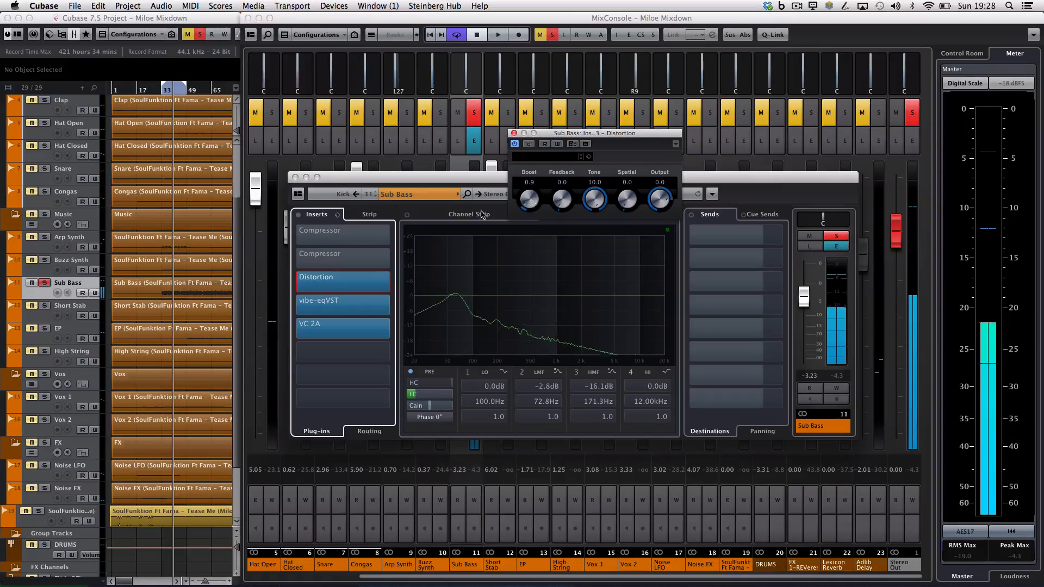
pyautogui.moveTo(529, 200); pyautogui.dragTo(532, 209)
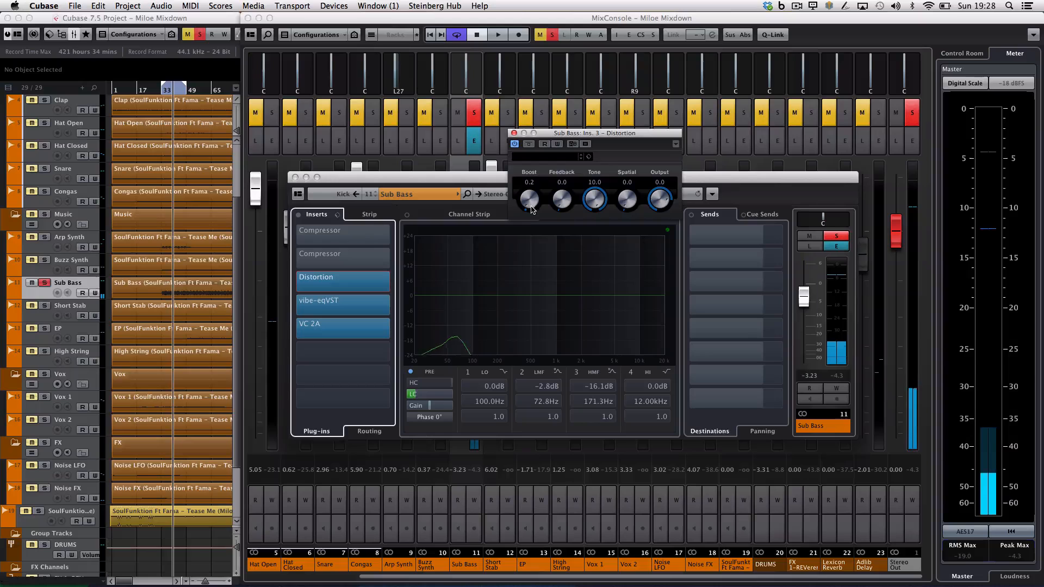
pyautogui.press('space')
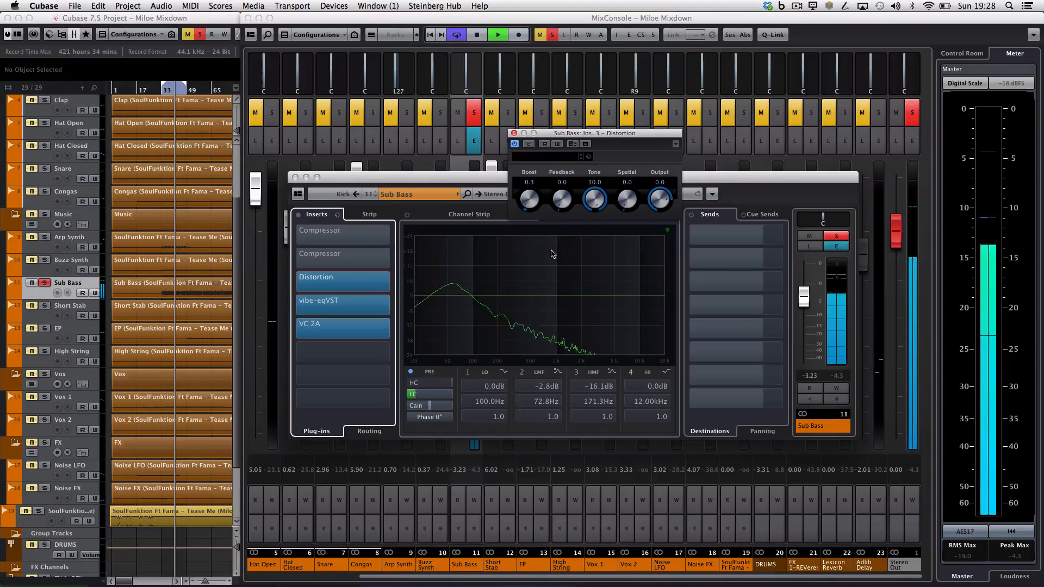
pyautogui.press('space')
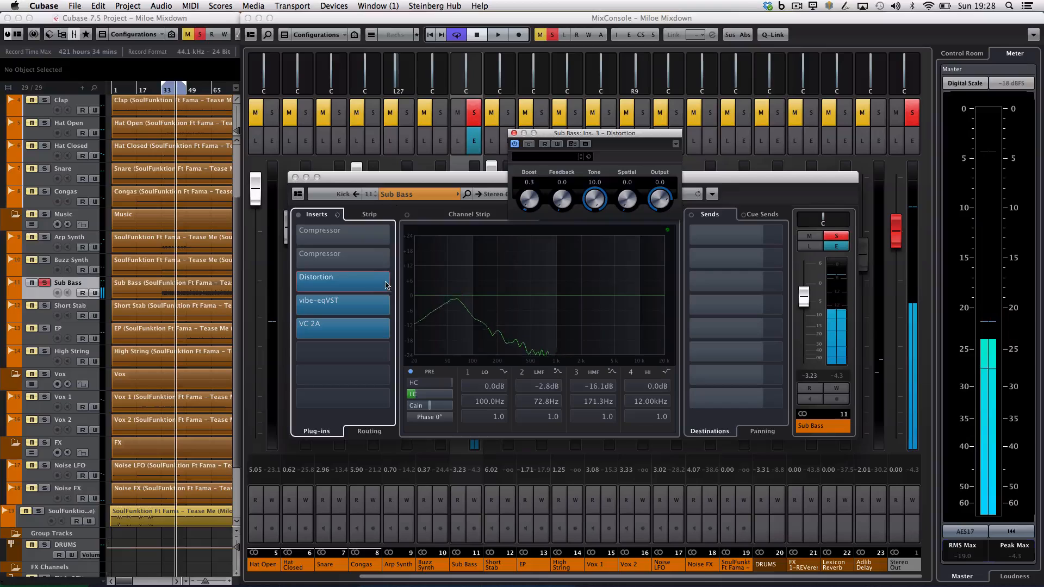
# Replace Distortion with SoftClipper in the third insert slot and set Input to 12.2 and Third to 75 during playback.
pyautogui.click(390, 282)
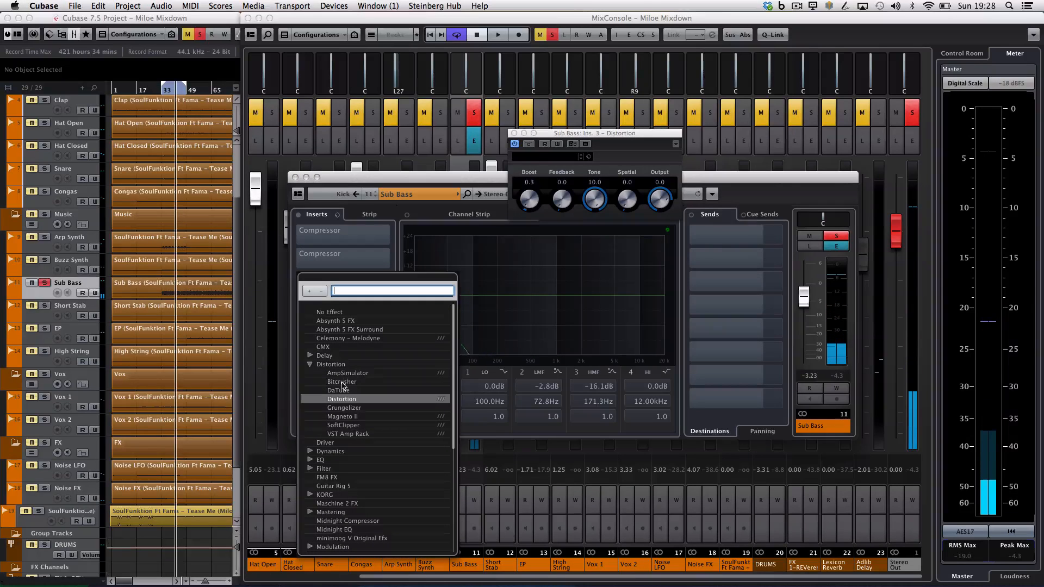
pyautogui.click(348, 424)
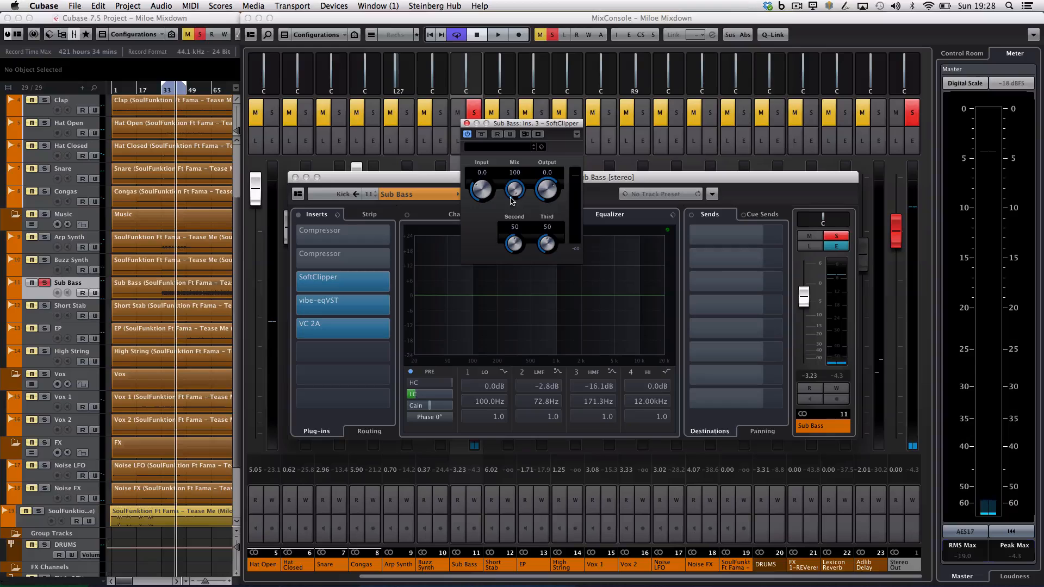
pyautogui.press('space')
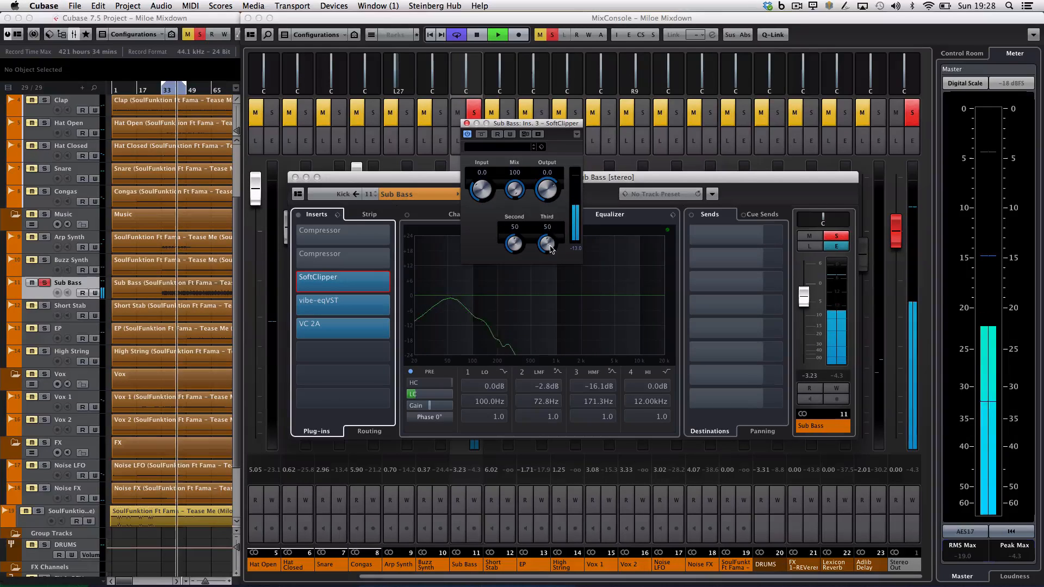
pyautogui.moveTo(548, 243); pyautogui.dragTo(555, 217)
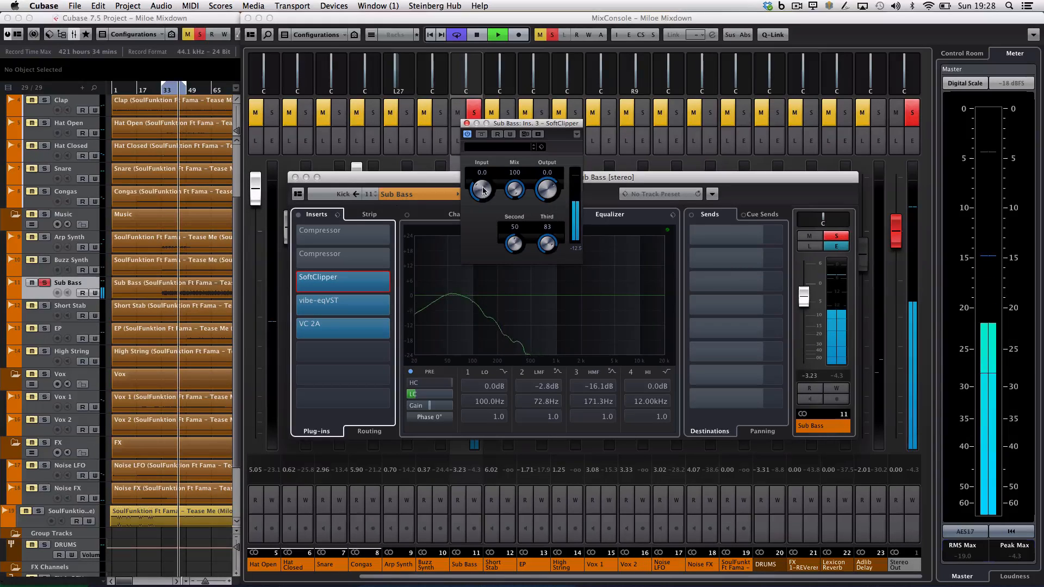
pyautogui.moveTo(482, 190); pyautogui.dragTo(489, 158)
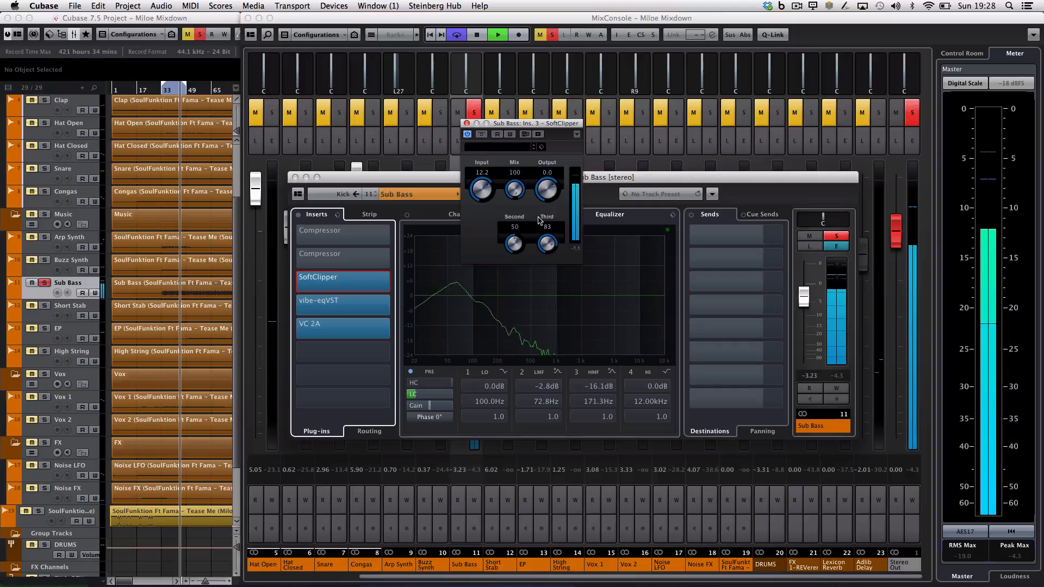
pyautogui.moveTo(547, 243); pyautogui.dragTo(549, 254)
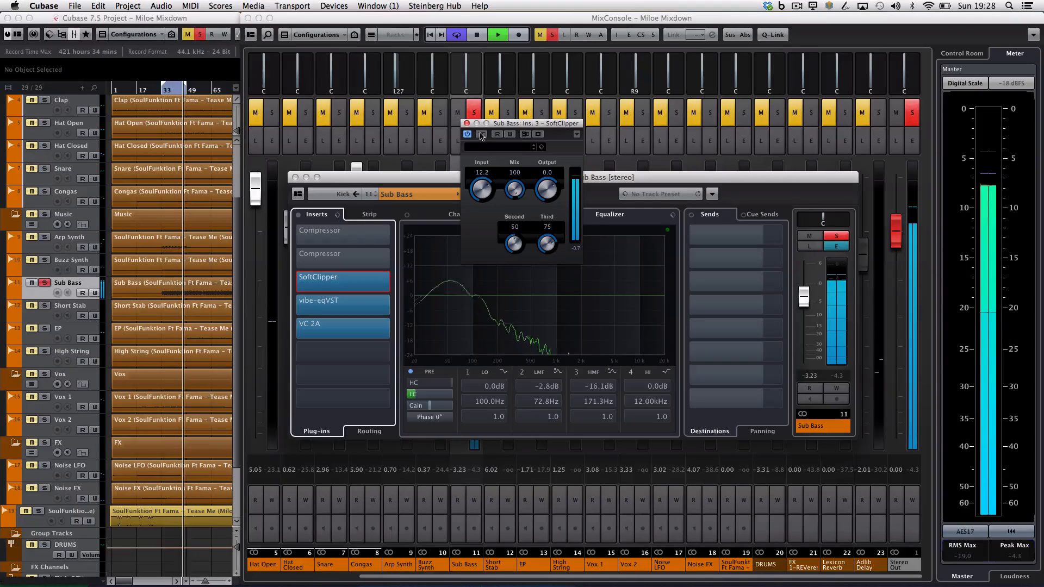
# Compare the Sub Bass with SoftClipper bypassed and active, close the plug-in and stop playback.
pyautogui.click(481, 134)
pyautogui.click(481, 135)
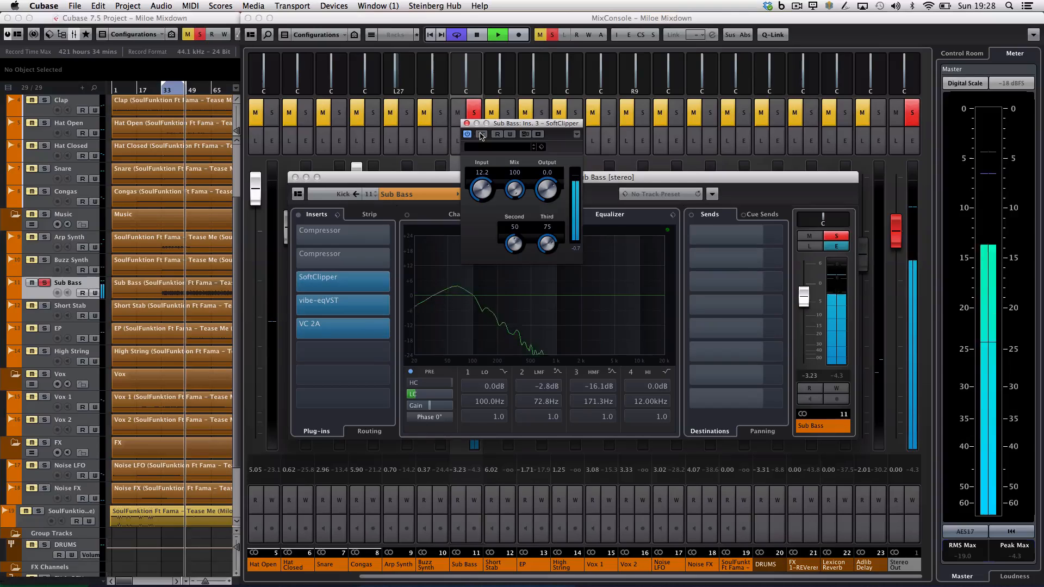
pyautogui.press('space')
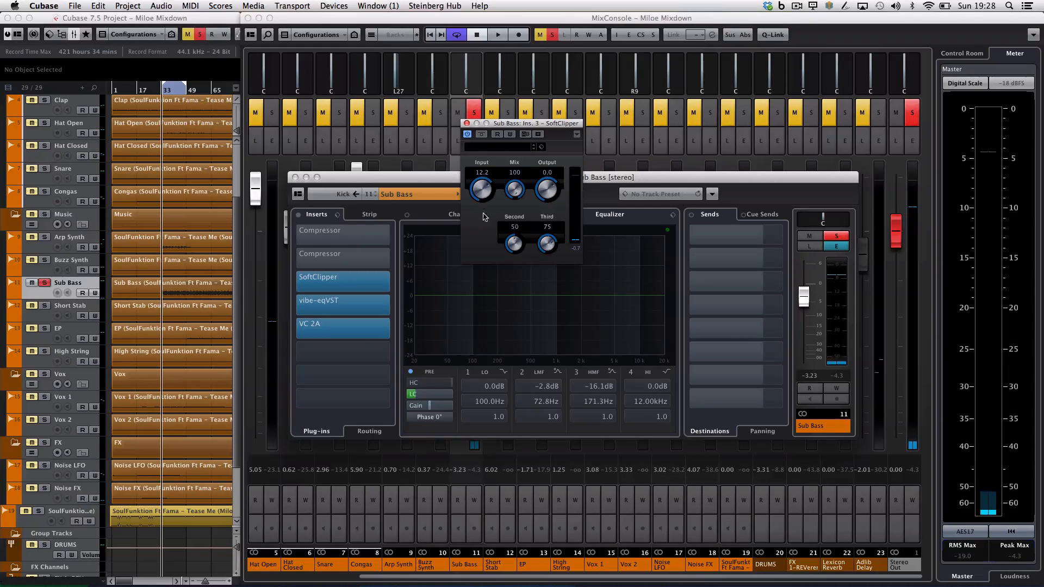
pyautogui.click(482, 136)
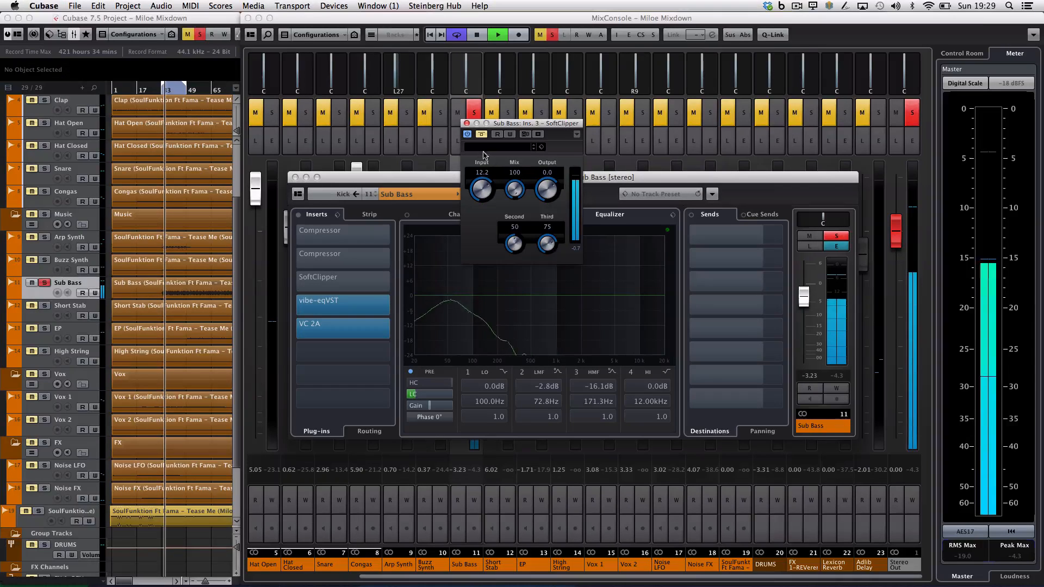
pyautogui.click(481, 135)
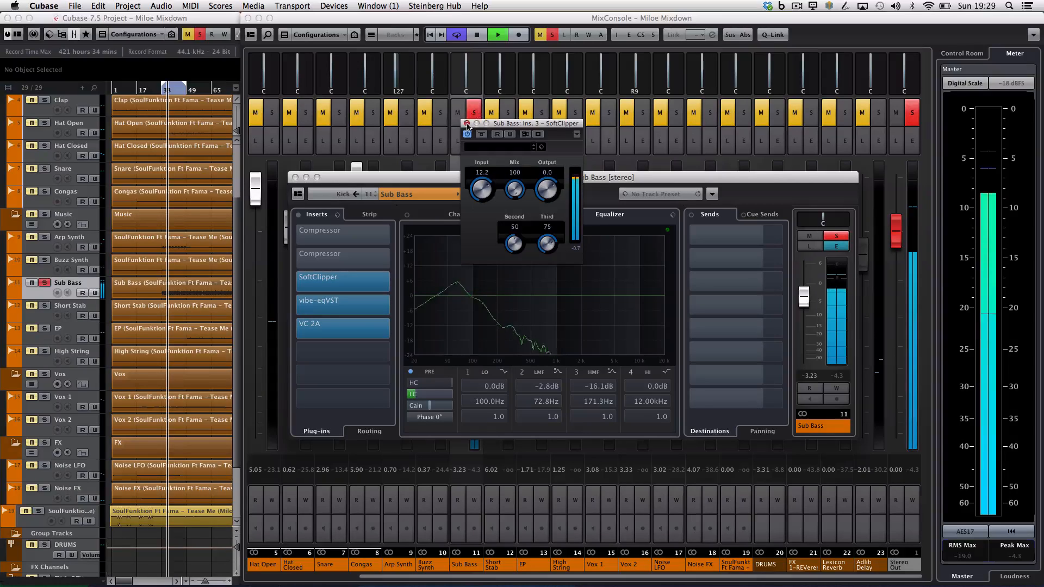
pyautogui.click(467, 124)
pyautogui.press('space')
pyautogui.click(496, 296)
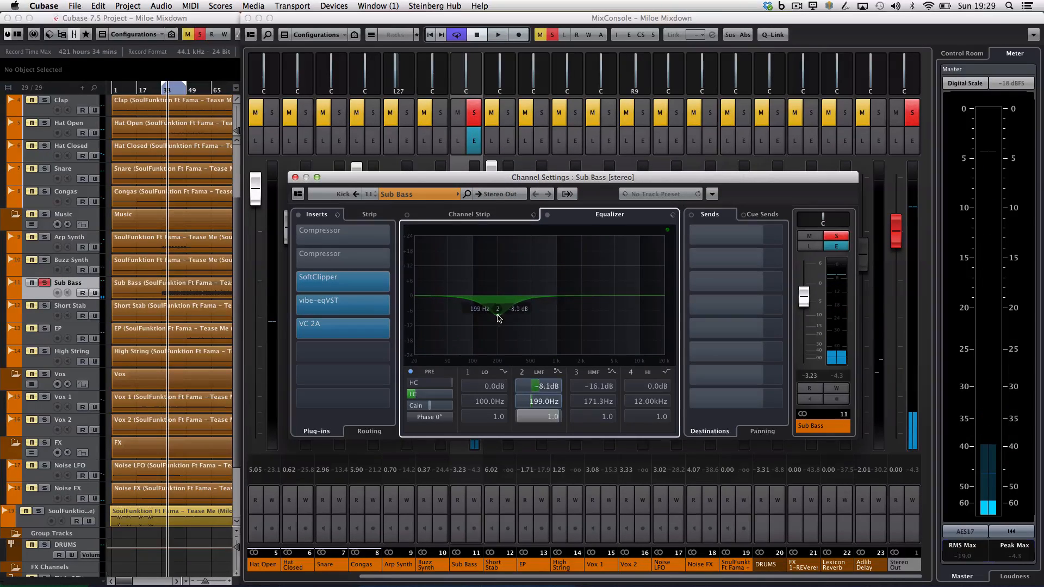
pyautogui.moveTo(501, 314); pyautogui.dragTo(503, 316)
pyautogui.press('space')
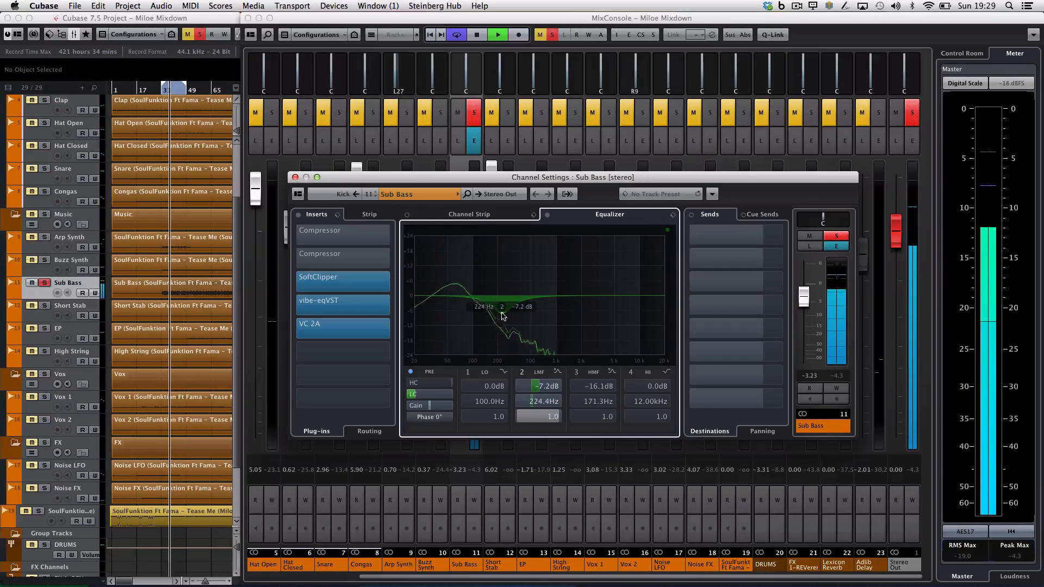
# Set band 2 of the Sub Bass's equalizer to -13.5 dB at 298.5 Hz and SoftClipper's Third to 100 during playback.
pyautogui.moveTo(502, 317)
pyautogui.mouseDown()
pyautogui.moveTo(510, 328)
pyautogui.moveTo(510, 302)
pyautogui.moveTo(491, 276)
pyautogui.moveTo(514, 252)
pyautogui.moveTo(501, 261)
pyautogui.moveTo(512, 330)
pyautogui.mouseUp()
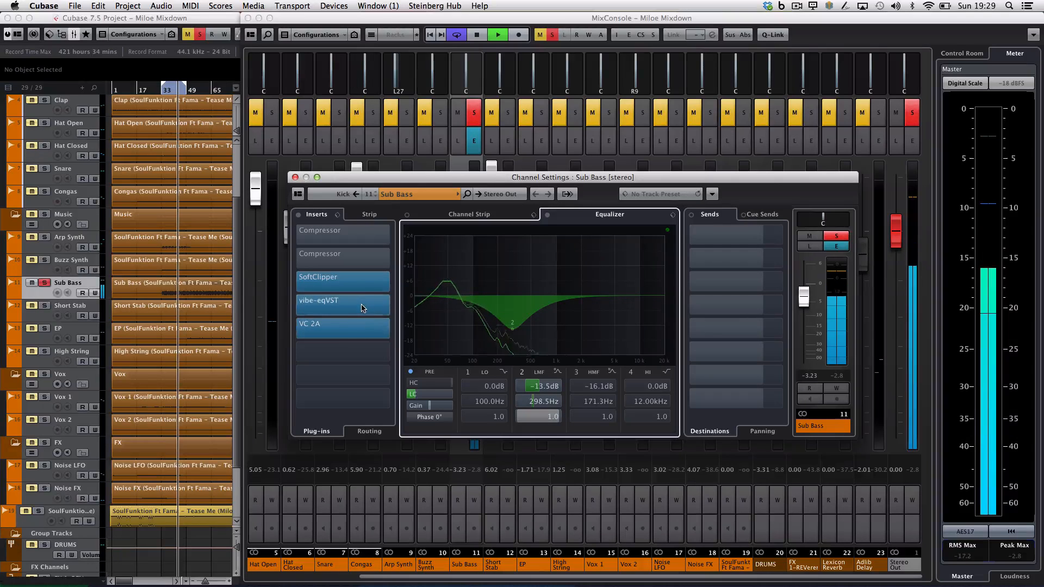
pyautogui.click(359, 280)
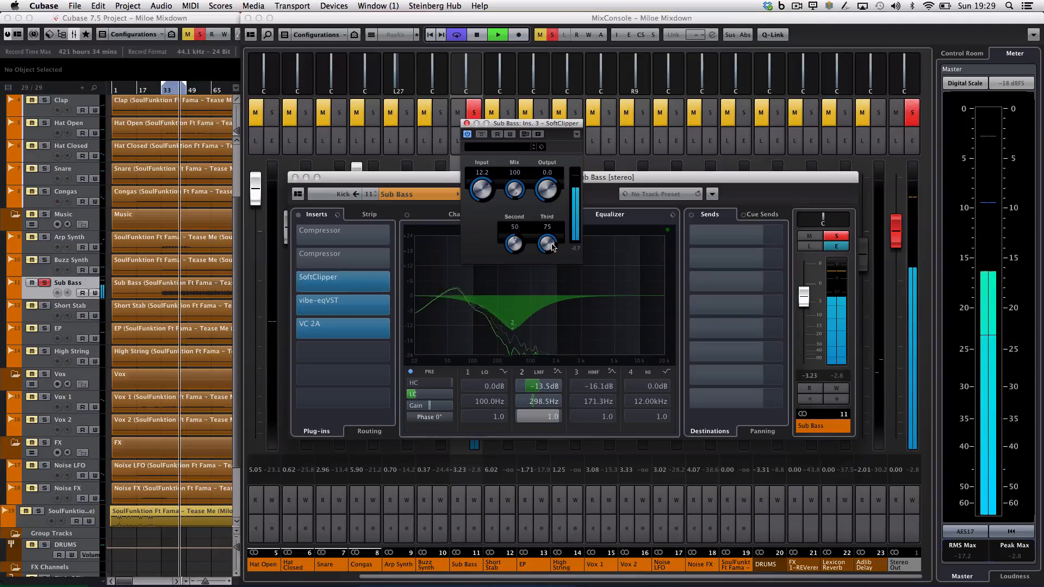
pyautogui.moveTo(547, 243); pyautogui.dragTo(555, 212)
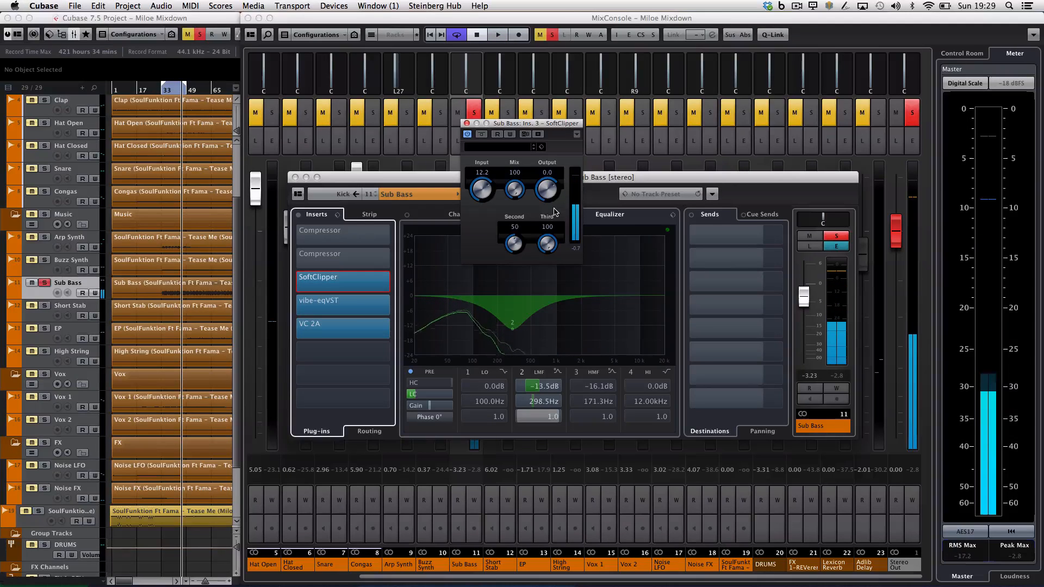
# Remove SoftClipper from the Sub Bass's third insert slot.
pyautogui.click(389, 282)
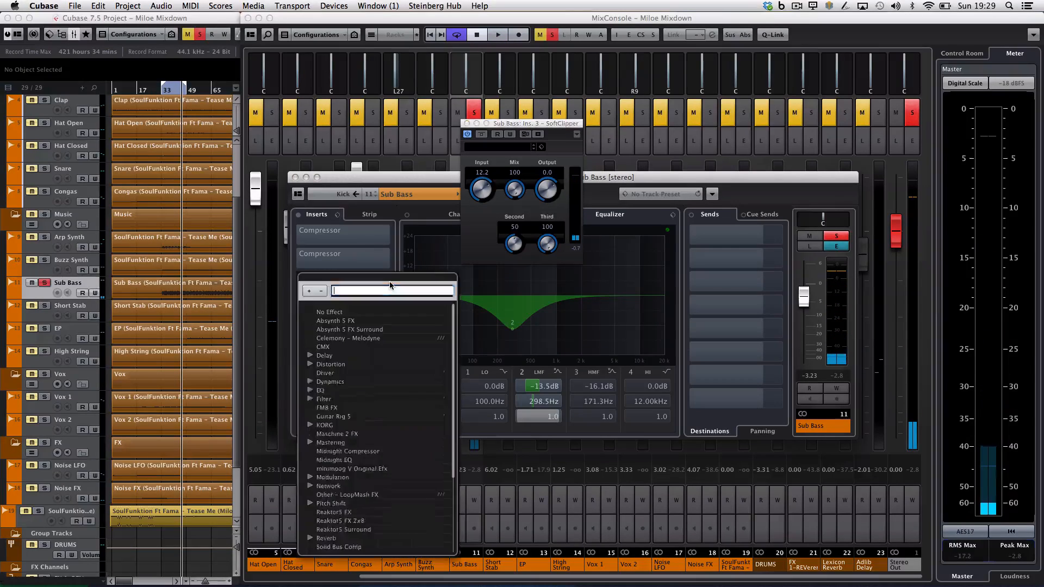
pyautogui.click(349, 314)
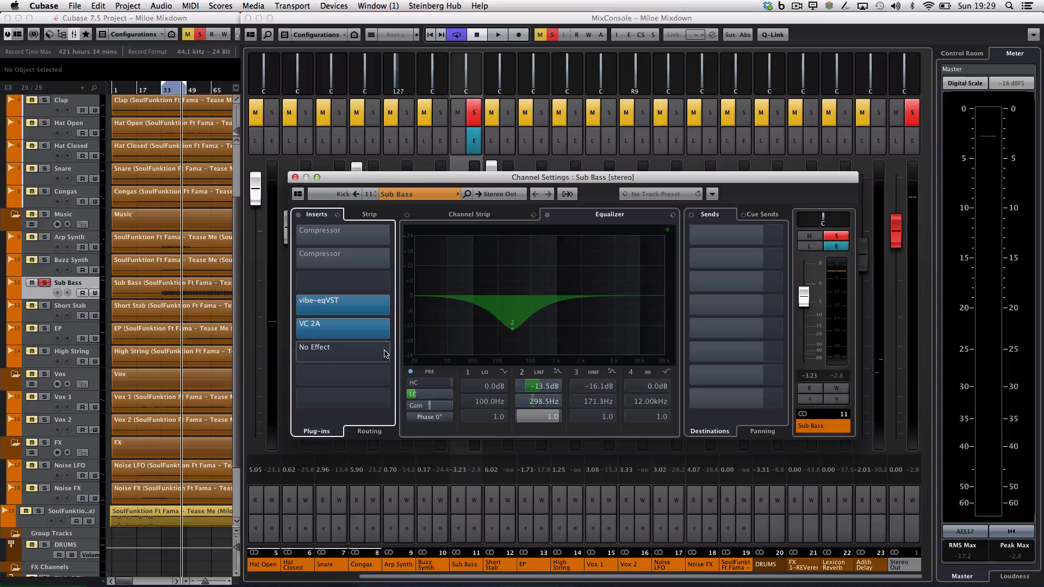
# Insert Bitcrusher in the Sub Bass's third slot and audition it in mode II with SampleDivider 8 and Depth 24 bits.
pyautogui.click(389, 281)
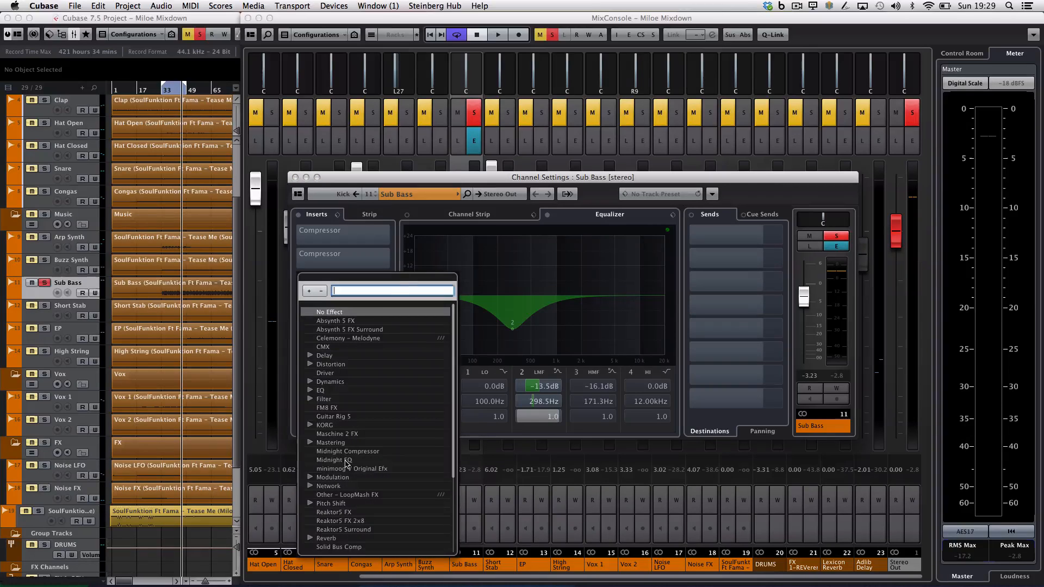
pyautogui.click(309, 364)
pyautogui.click(346, 382)
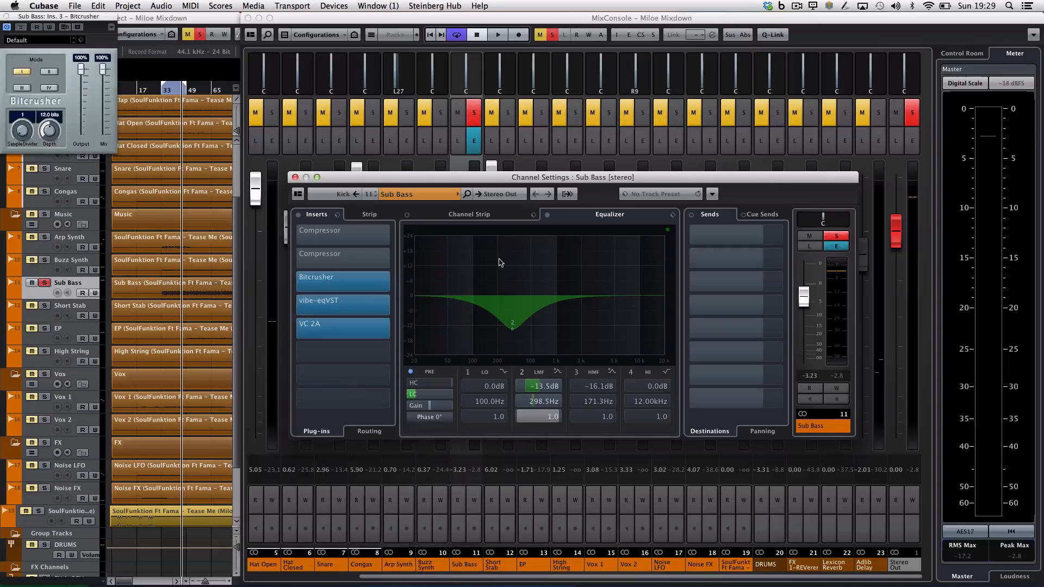
pyautogui.press('space')
pyautogui.moveTo(15, 139); pyautogui.dragTo(191, 54)
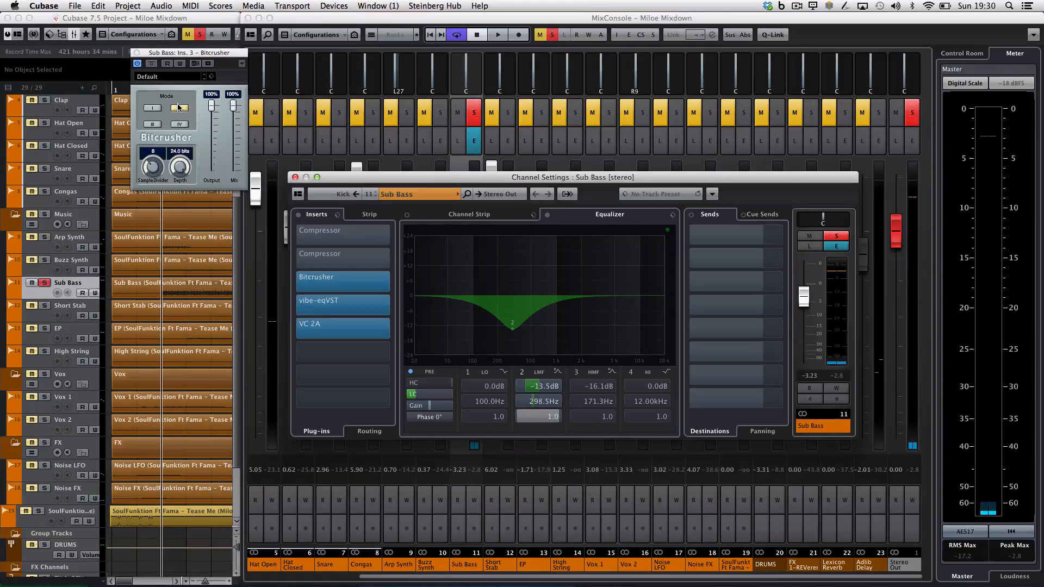
# Set Bitcrusher's SampleDivider to 21 and audition modes III and IV on the Sub Bass.
pyautogui.press('space')
pyautogui.moveTo(153, 167); pyautogui.dragTo(159, 154)
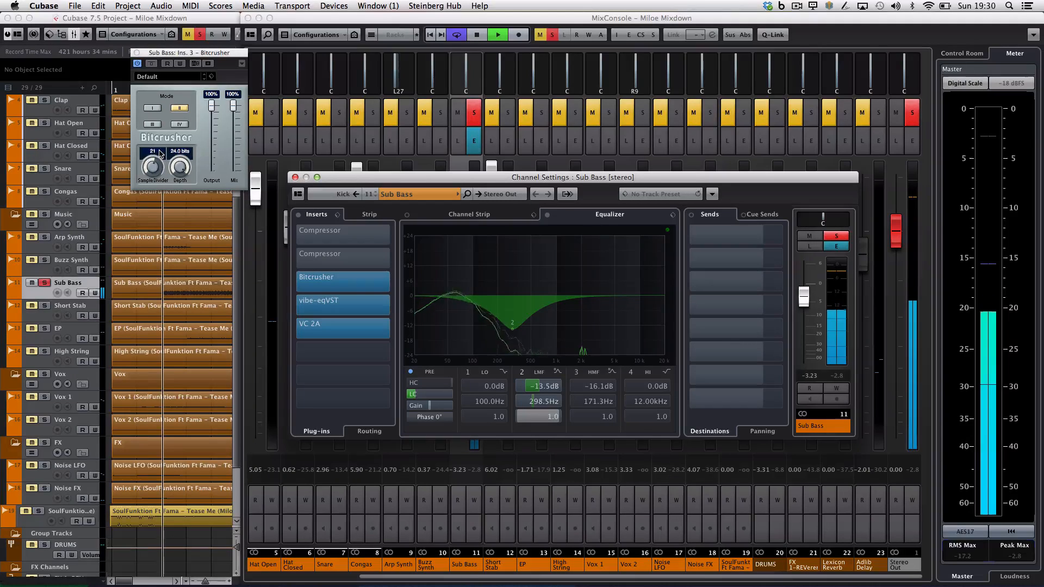
pyautogui.click(153, 124)
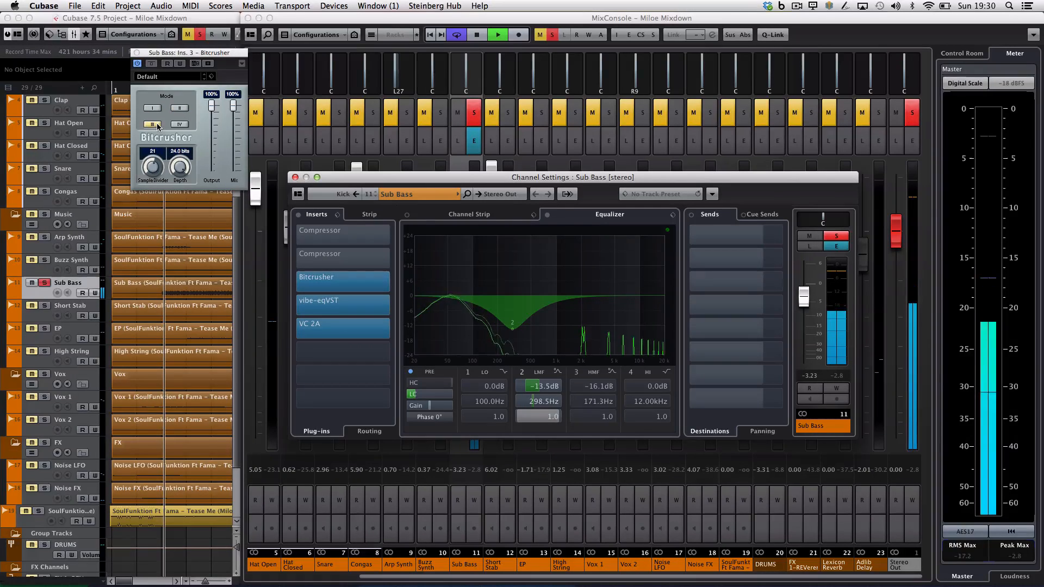
pyautogui.click(179, 125)
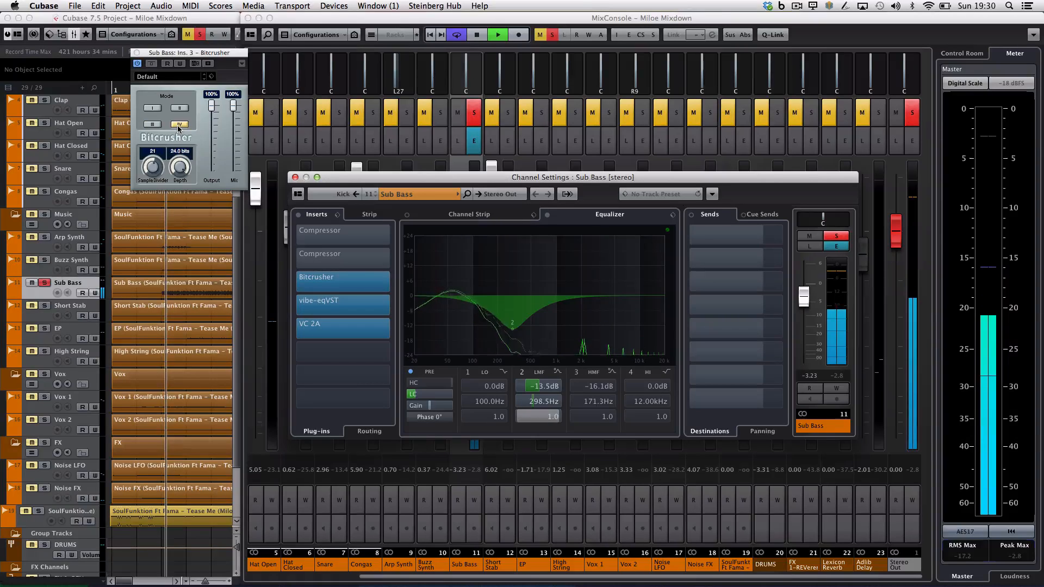
pyautogui.press('space')
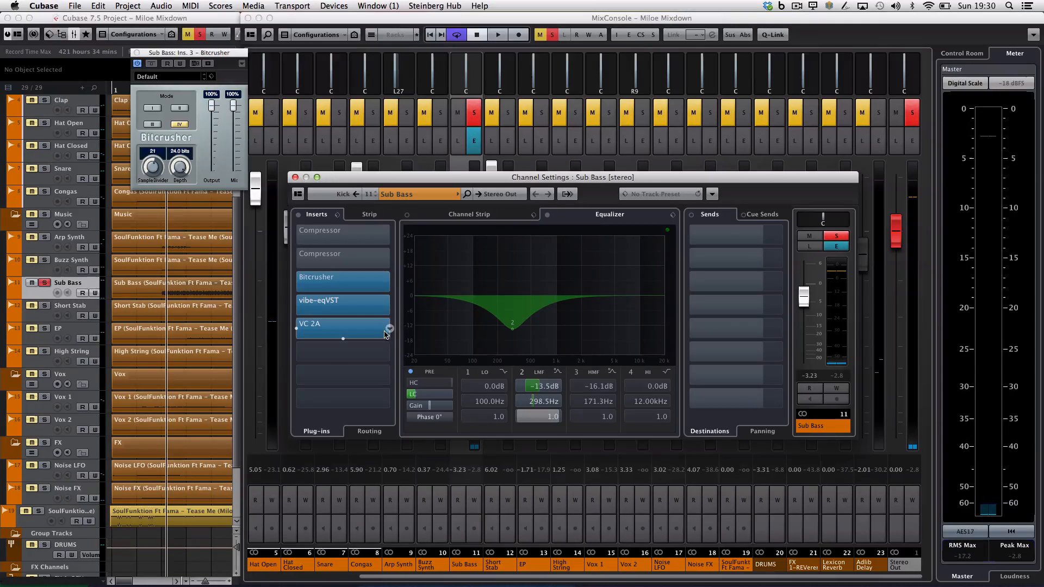
# Remove Bitcrusher from the Sub Bass's third insert slot.
pyautogui.click(390, 282)
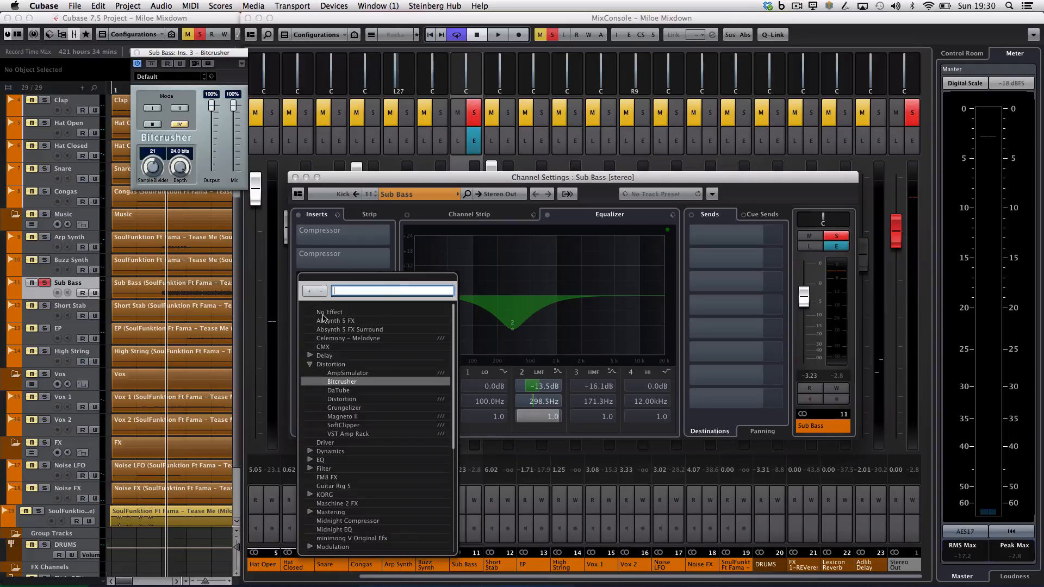
pyautogui.click(323, 313)
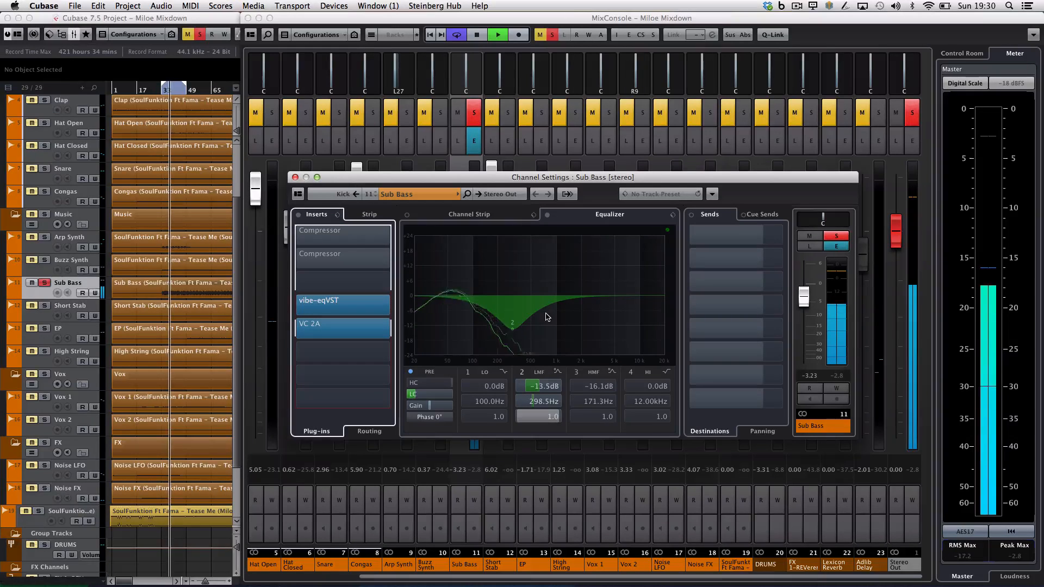
# Narrow band 2 of the Sub Bass's equalizer to a Q of 6.6 and set it to -15.1 dB at 102.8 Hz.
pyautogui.moveTo(513, 328); pyautogui.dragTo(463, 265)
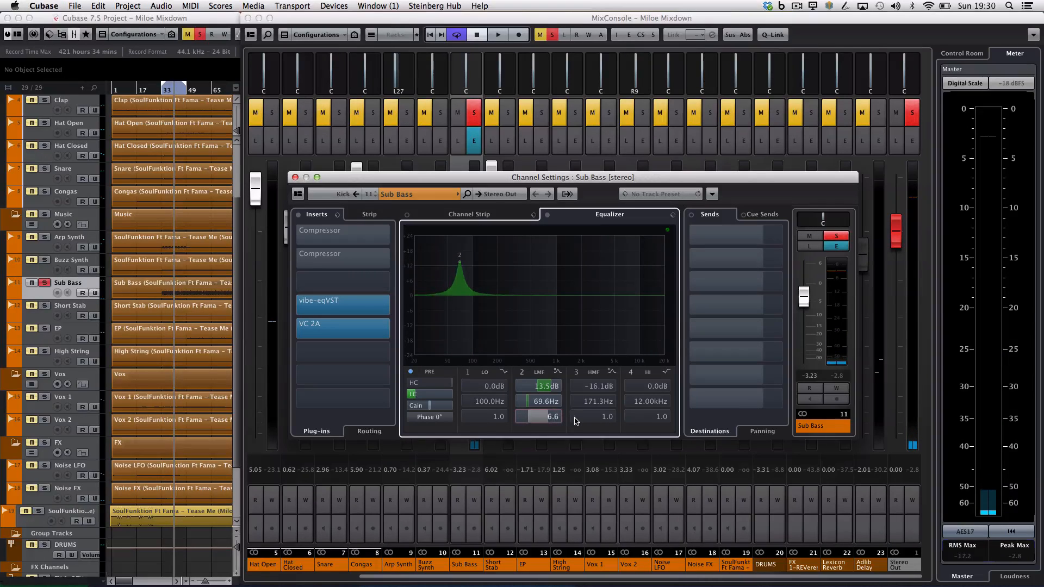
pyautogui.moveTo(457, 266); pyautogui.dragTo(474, 333)
pyautogui.press('space')
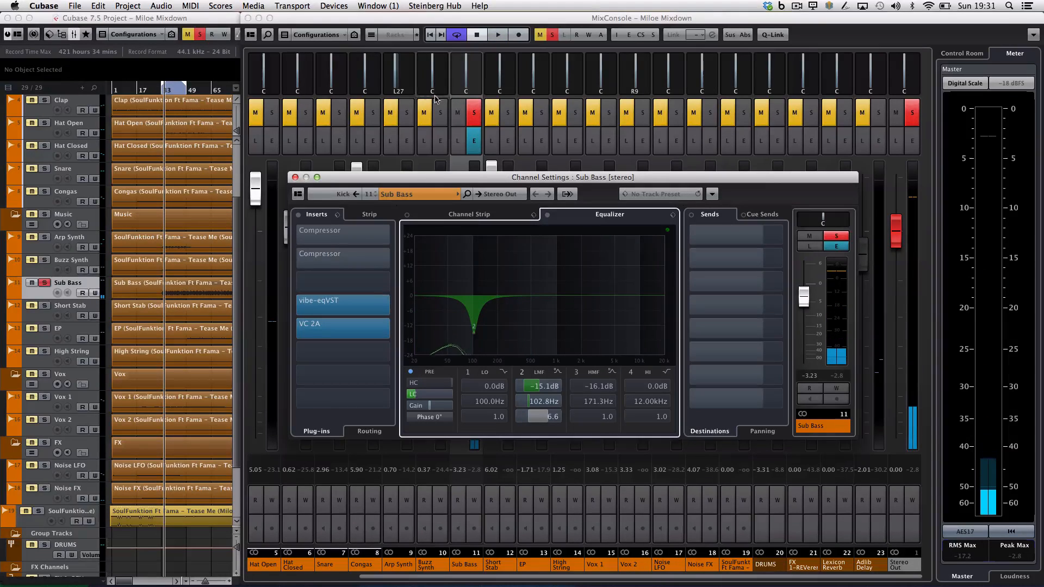
# Unsolo the Sub Bass and set its fader to -2.79 while playing the full mix.
pyautogui.click(473, 119)
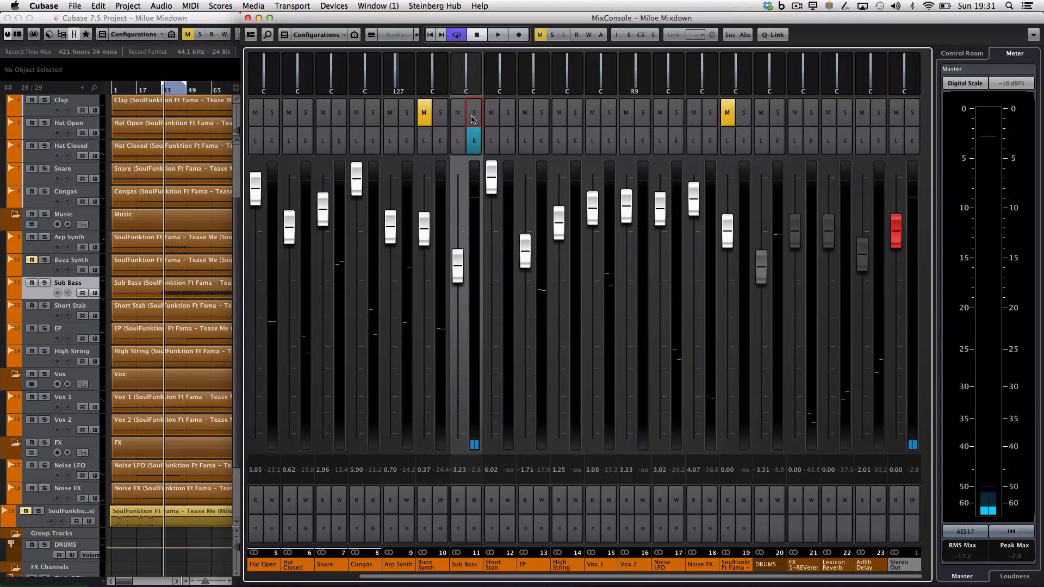
pyautogui.press('space')
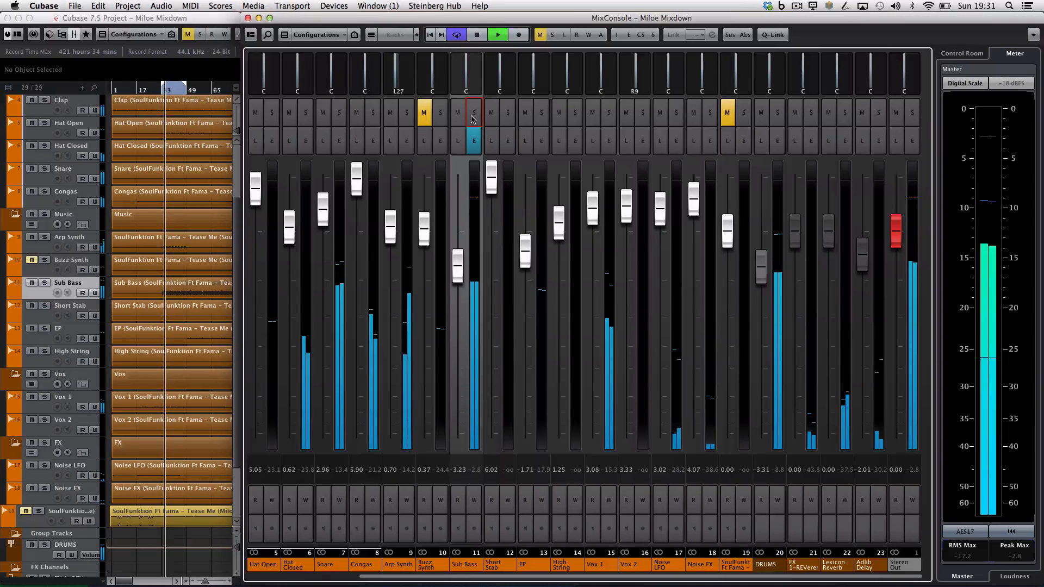
pyautogui.moveTo(462, 274); pyautogui.dragTo(462, 263)
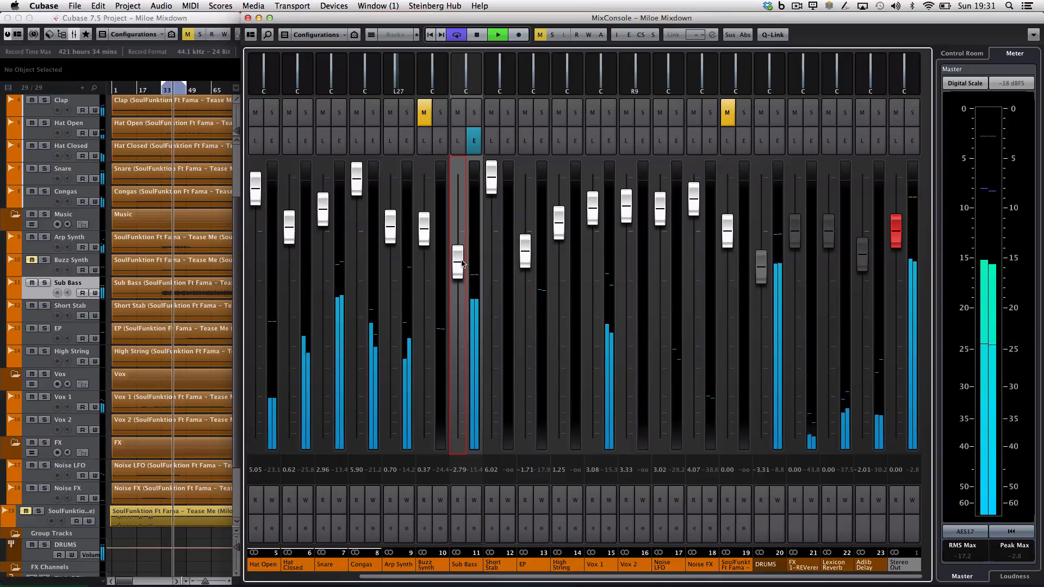
# Unmute the Buzz Synth and set its fader to -1.96 during playback.
pyautogui.click(424, 113)
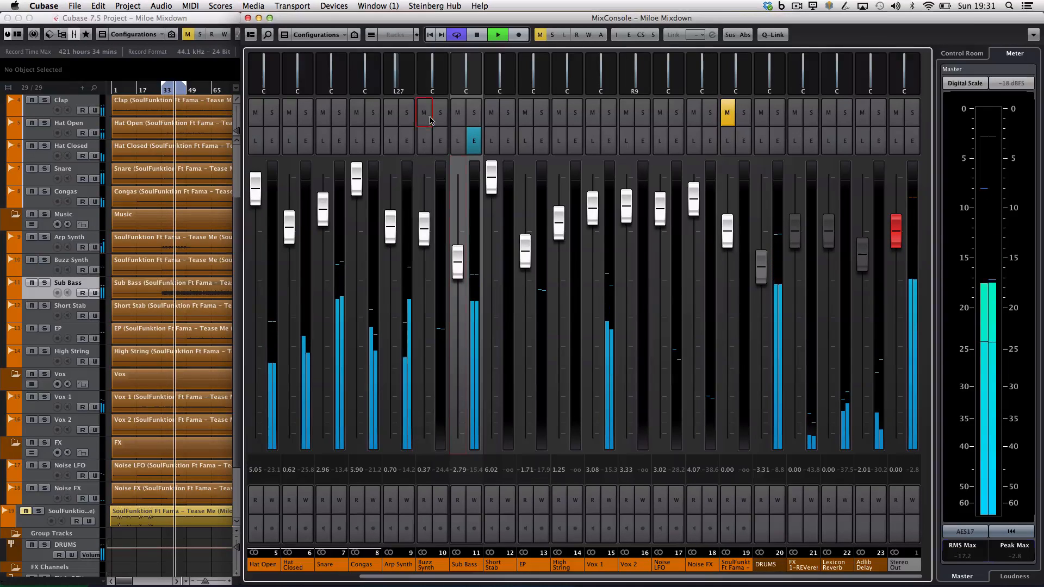
pyautogui.moveTo(425, 217); pyautogui.dragTo(427, 234)
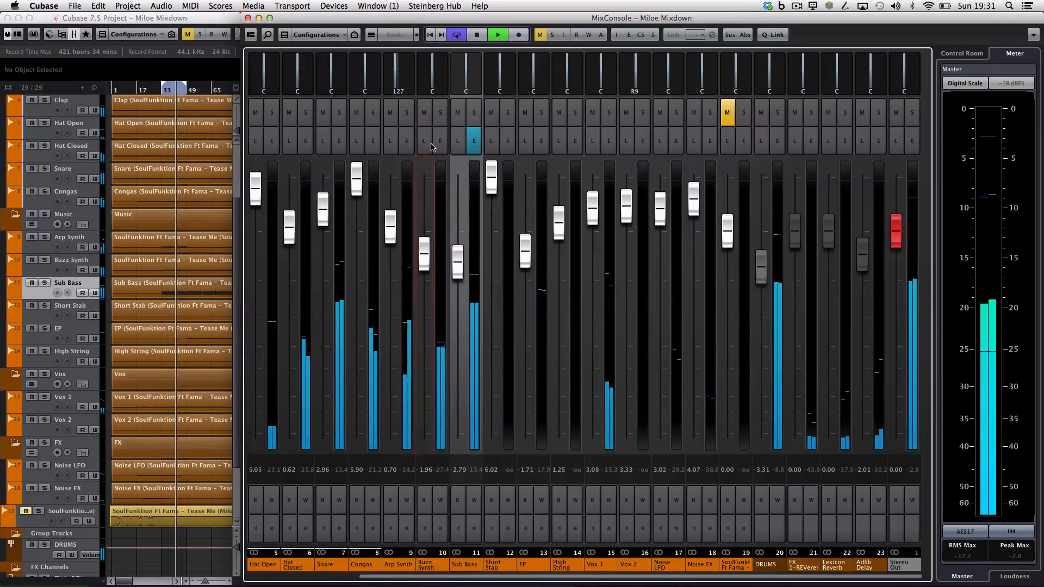
pyautogui.press('e')
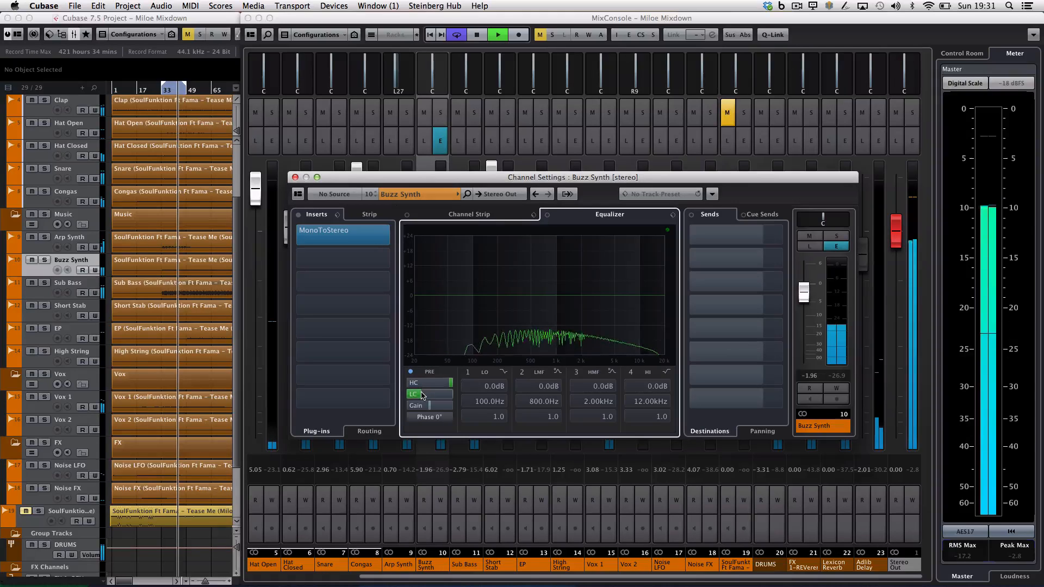
pyautogui.moveTo(415, 396)
pyautogui.scroll(-3, 415, 396)
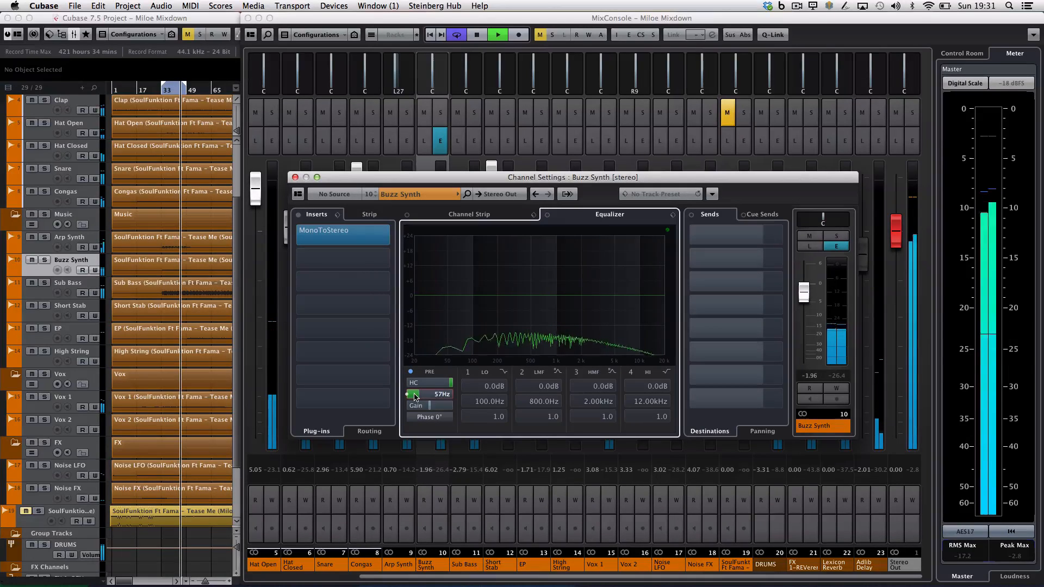
pyautogui.click(440, 141)
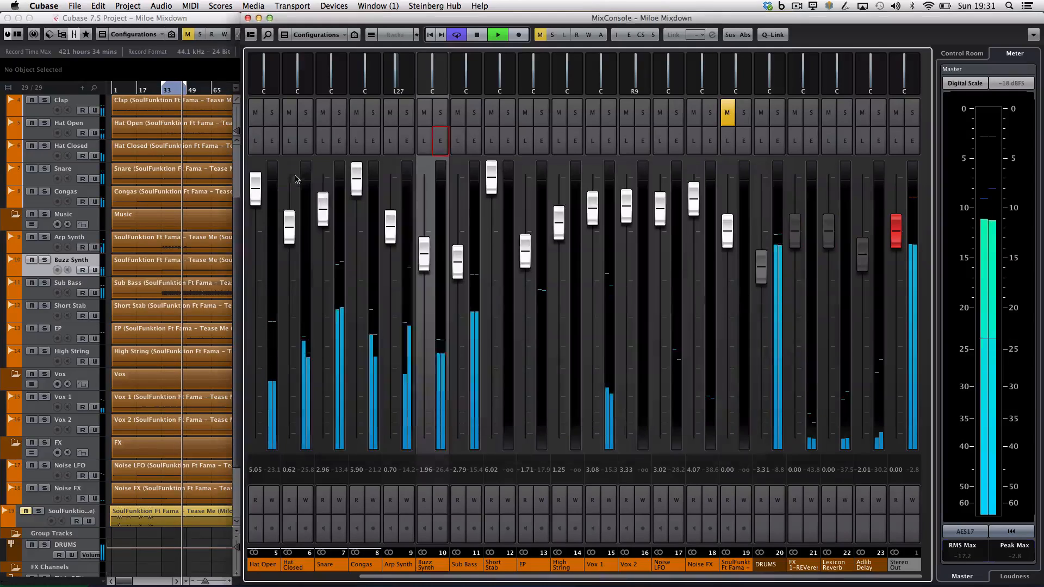
pyautogui.press('space')
# Solo the Sub Bass and Buzz Synth together and set the Buzz Synth's fader to -3.58 during playback.
pyautogui.click(474, 113)
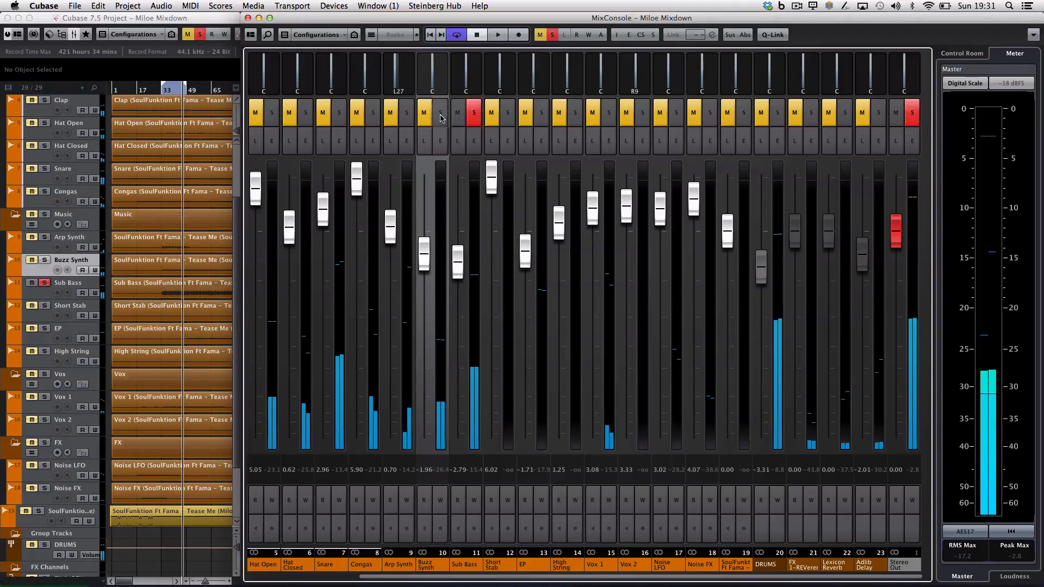
pyautogui.click(440, 112)
pyautogui.press('space')
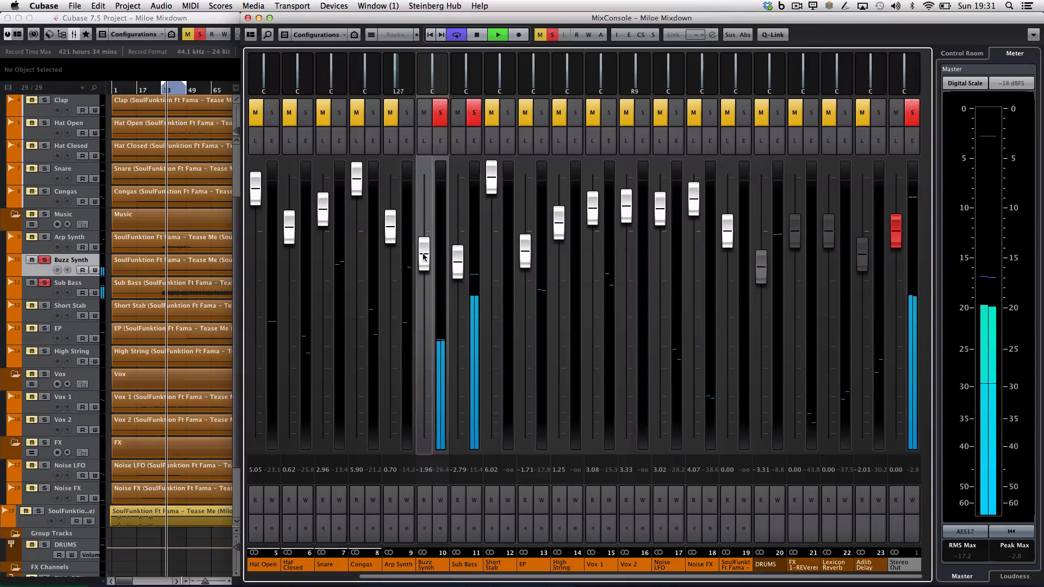
pyautogui.moveTo(424, 257); pyautogui.dragTo(426, 272)
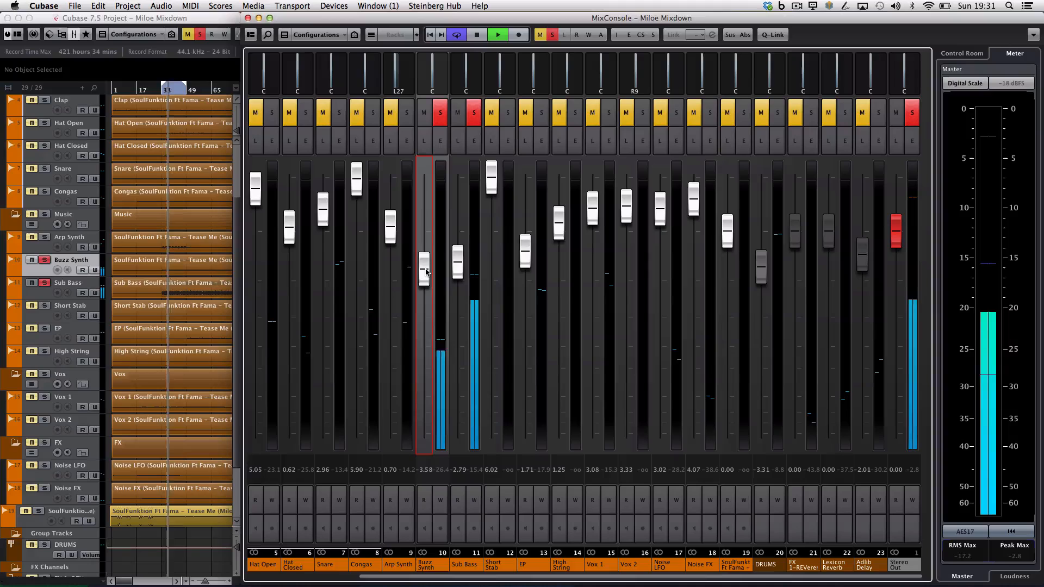
pyautogui.press('space')
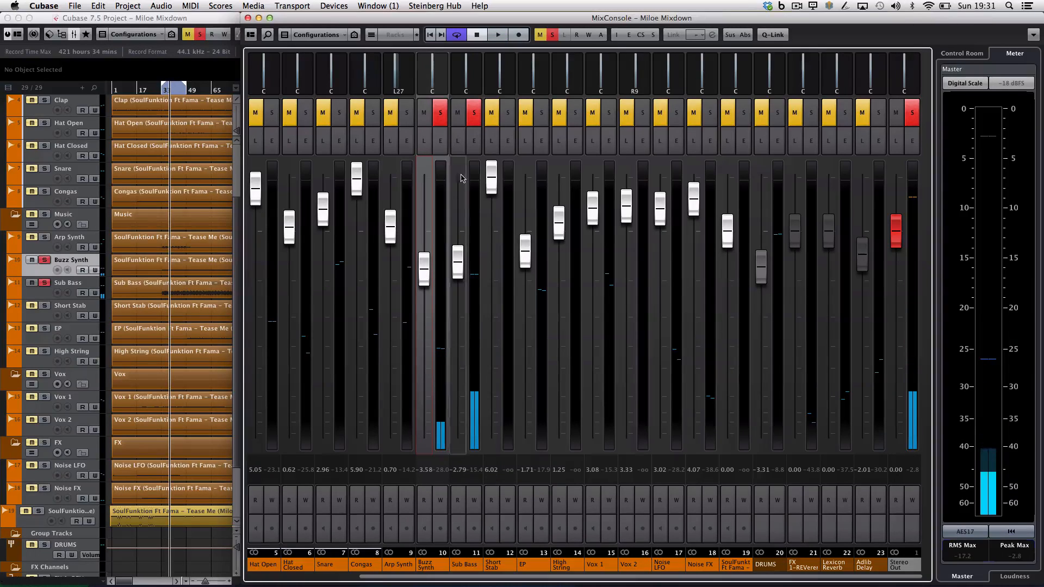
# Add a stereo group channel named "bass" to the selected Buzz Synth and Sub Bass channels.
pyautogui.keyDown('shift'); pyautogui.click(474, 162); pyautogui.keyUp('shift')
pyautogui.rightClick(473, 161)
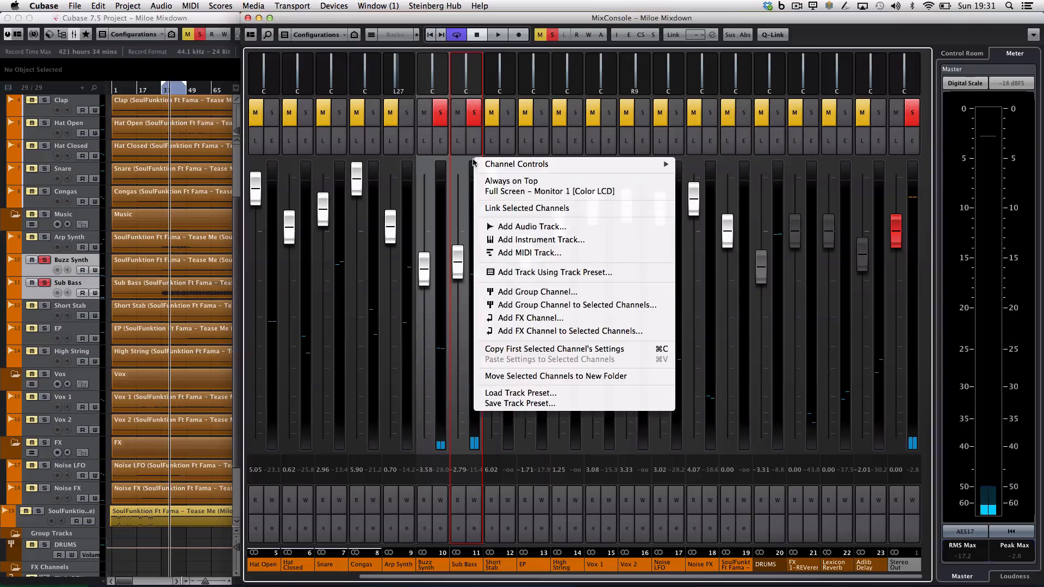
pyautogui.click(553, 306)
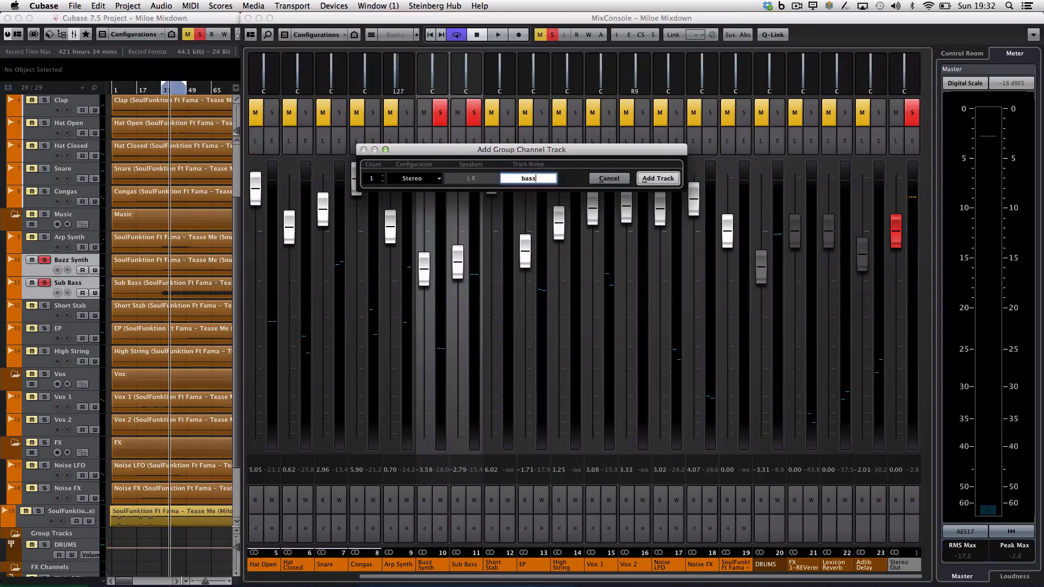
pyautogui.click(656, 179)
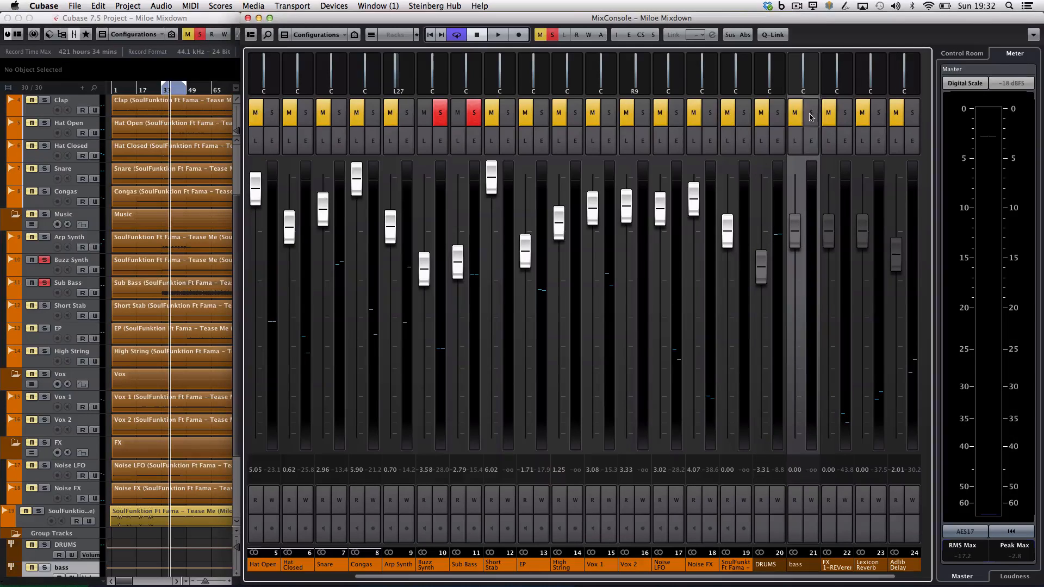
# Solo the bass group, insert Compressor in its first insert slot and start playback.
pyautogui.click(812, 143)
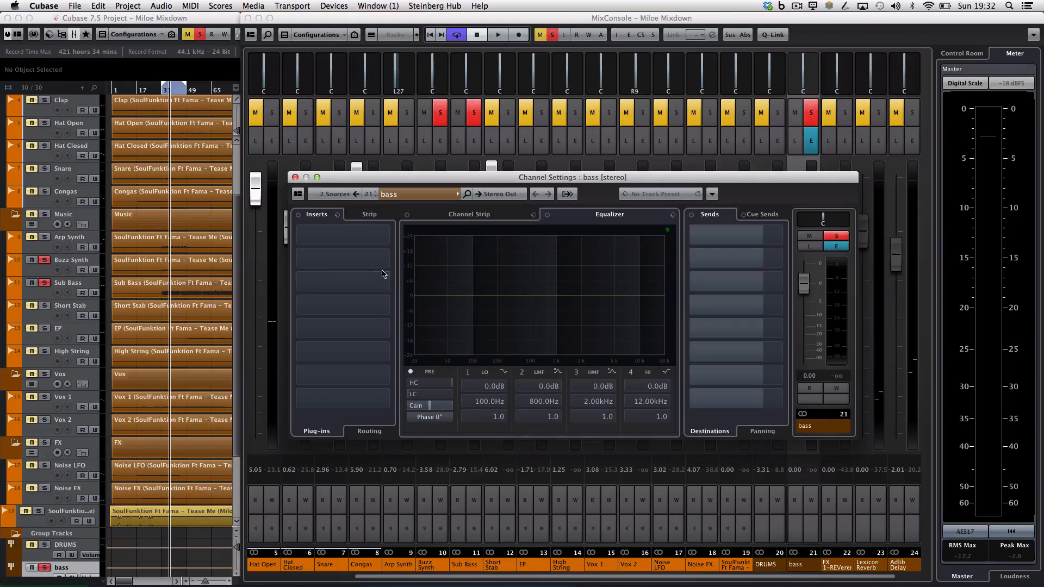
pyautogui.click(389, 236)
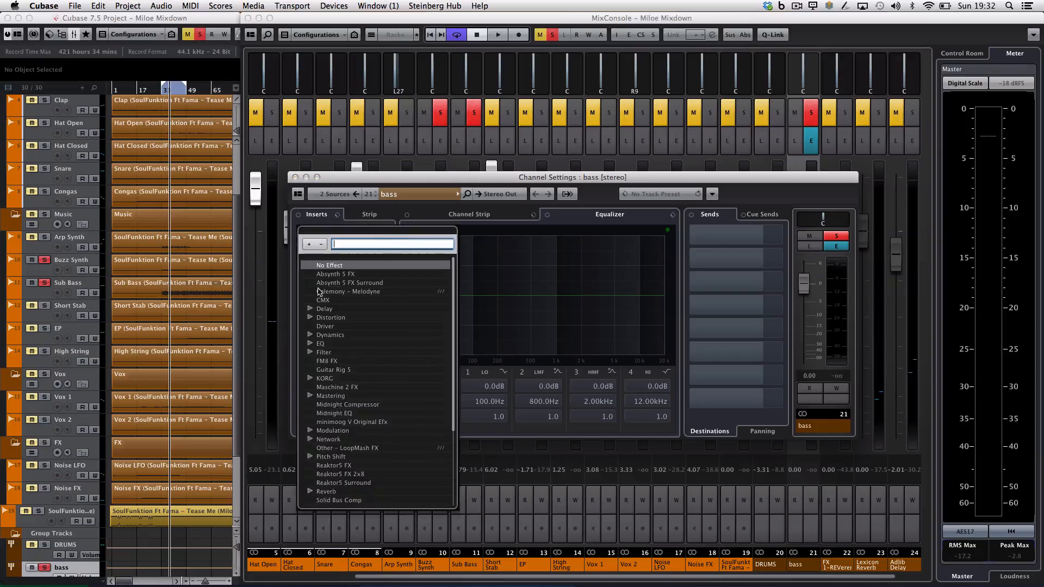
pyautogui.click(332, 335)
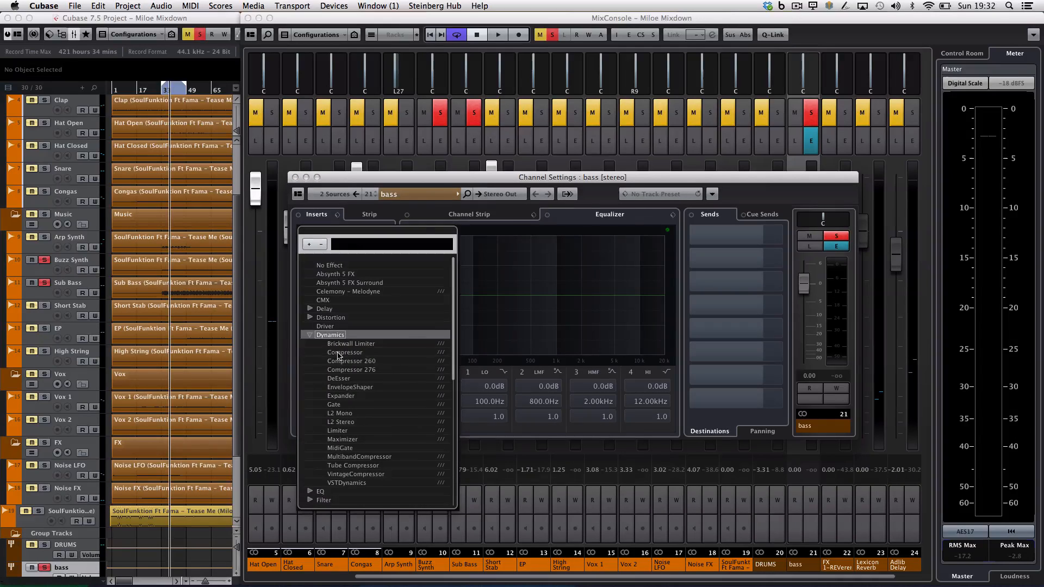
pyautogui.click(338, 353)
pyautogui.press('space')
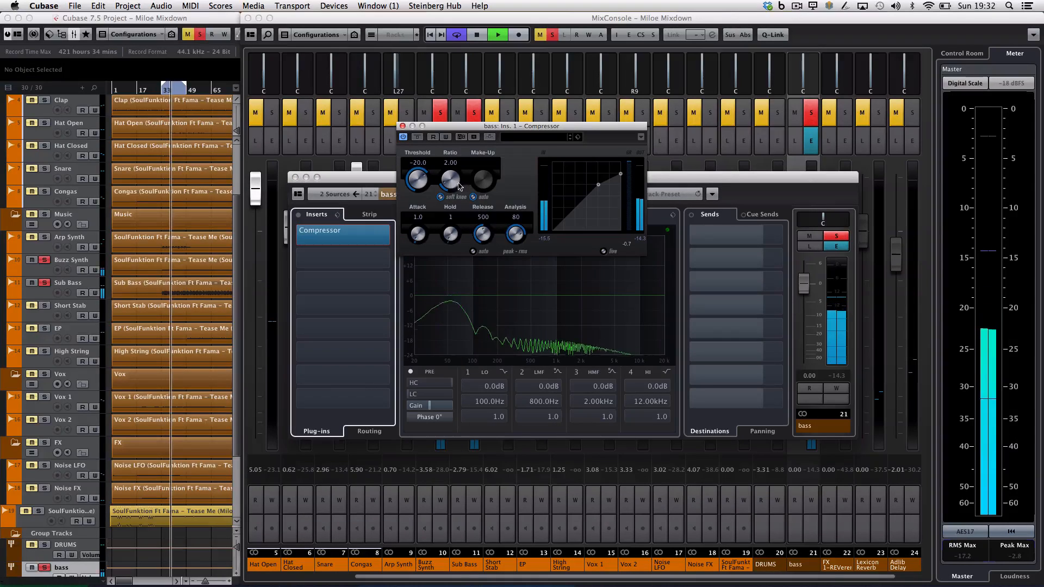
# Set the bass group compressor's ratio to 3.19 and move its plug-in and channel settings windows clear of the Buzz Synth and Sub Bass faders.
pyautogui.moveTo(459, 186); pyautogui.dragTo(455, 164)
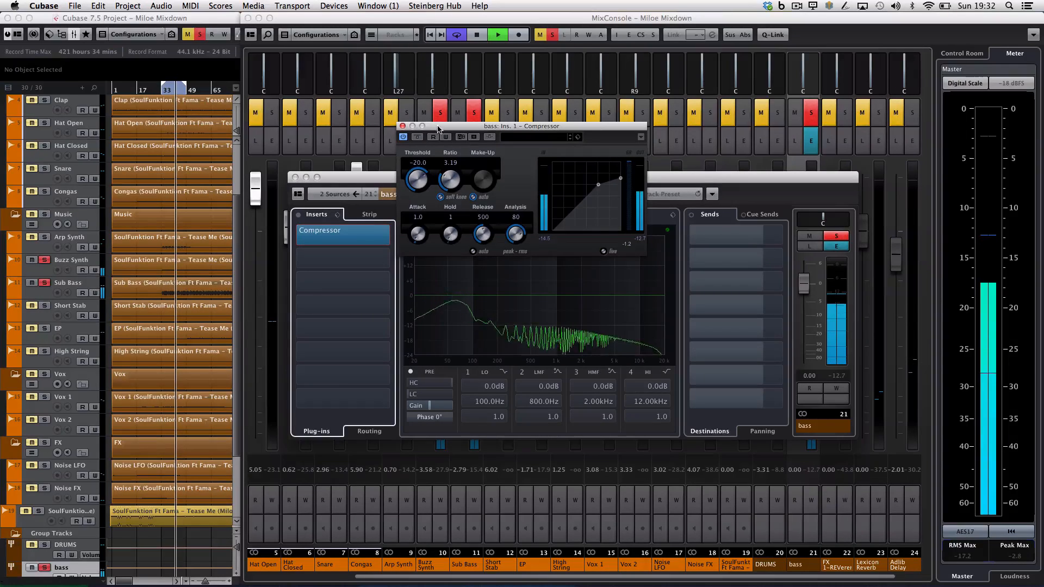
pyautogui.moveTo(439, 129); pyautogui.dragTo(676, 141)
pyautogui.moveTo(462, 177); pyautogui.dragTo(703, 224)
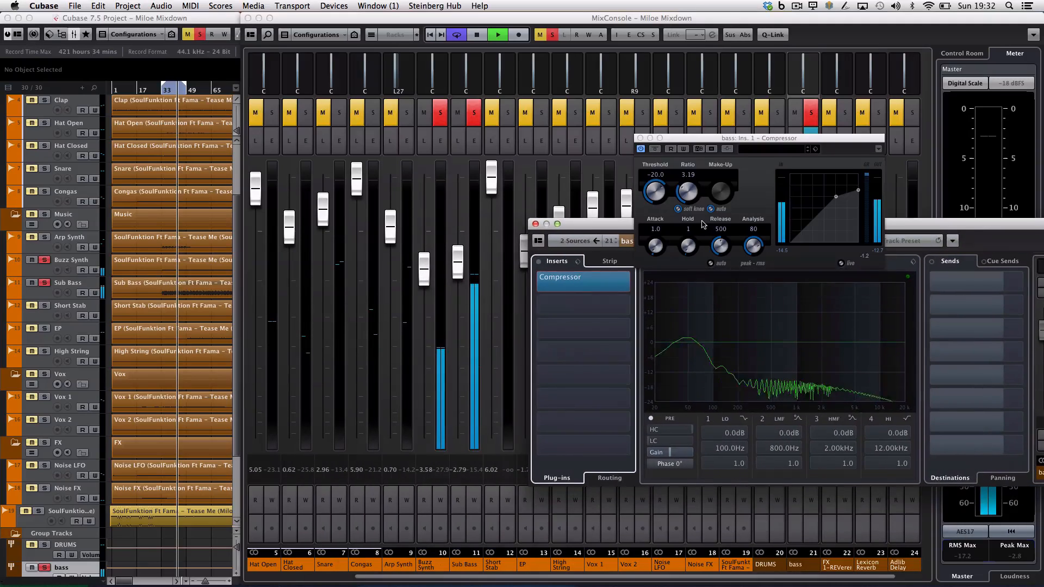
# Set the Buzz Synth's fader to -4.67 and the Sub Bass's fader to -2.51 during playback.
pyautogui.click(429, 268)
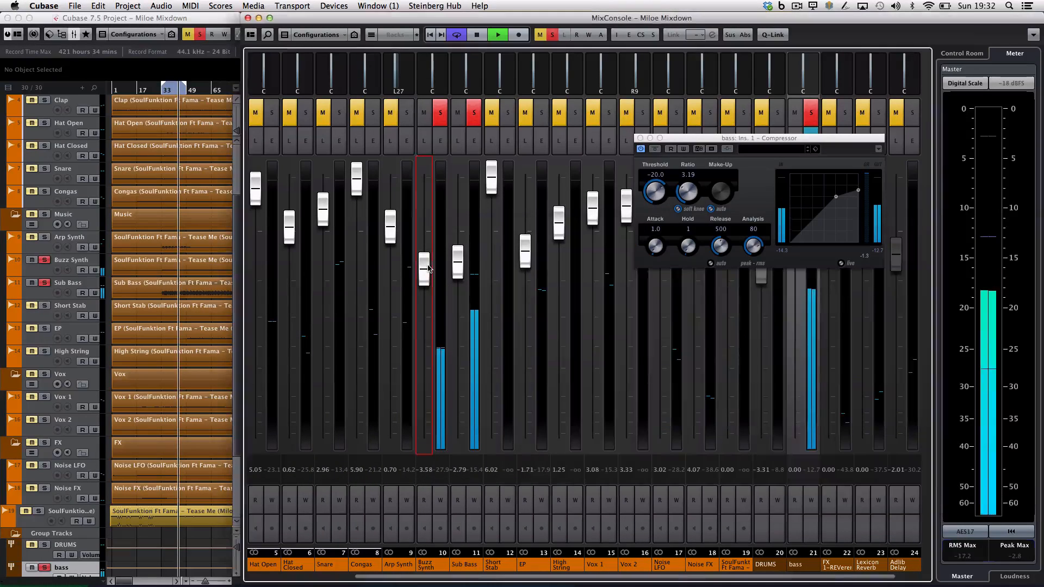
pyautogui.moveTo(429, 268); pyautogui.dragTo(458, 267)
pyautogui.click(458, 270)
# Set the bass group compressor's ratio to 3.71, threshold to -22.1 and release to 366, then stop playback.
pyautogui.moveTo(688, 191); pyautogui.dragTo(659, 202)
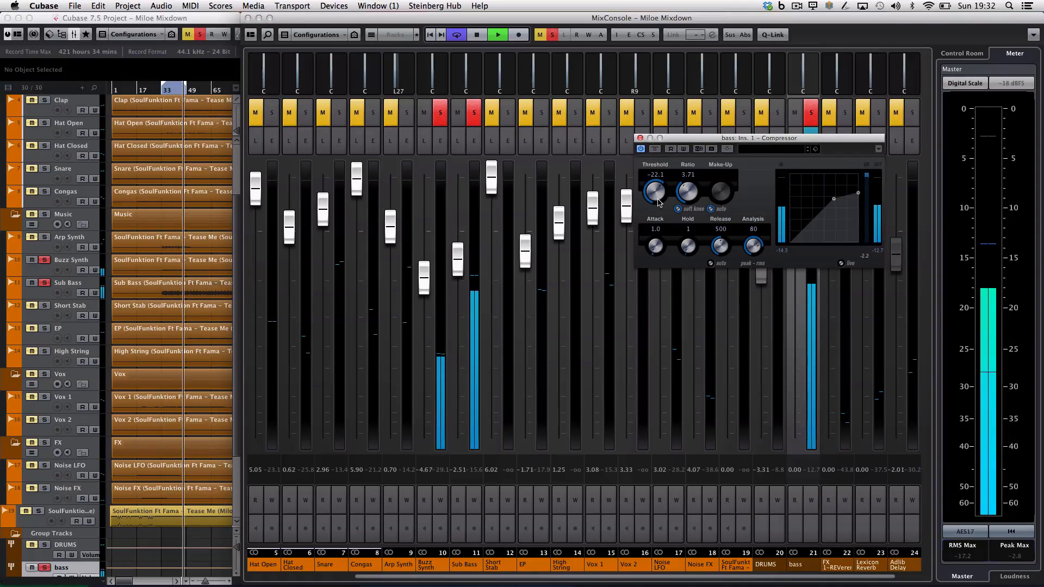
pyautogui.moveTo(727, 243); pyautogui.dragTo(726, 266)
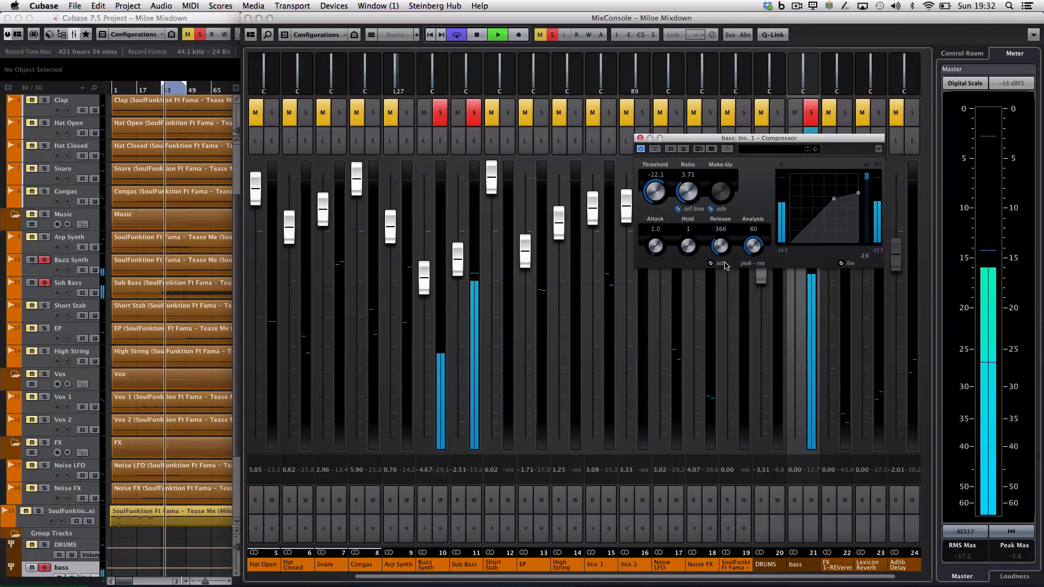
pyautogui.press('space')
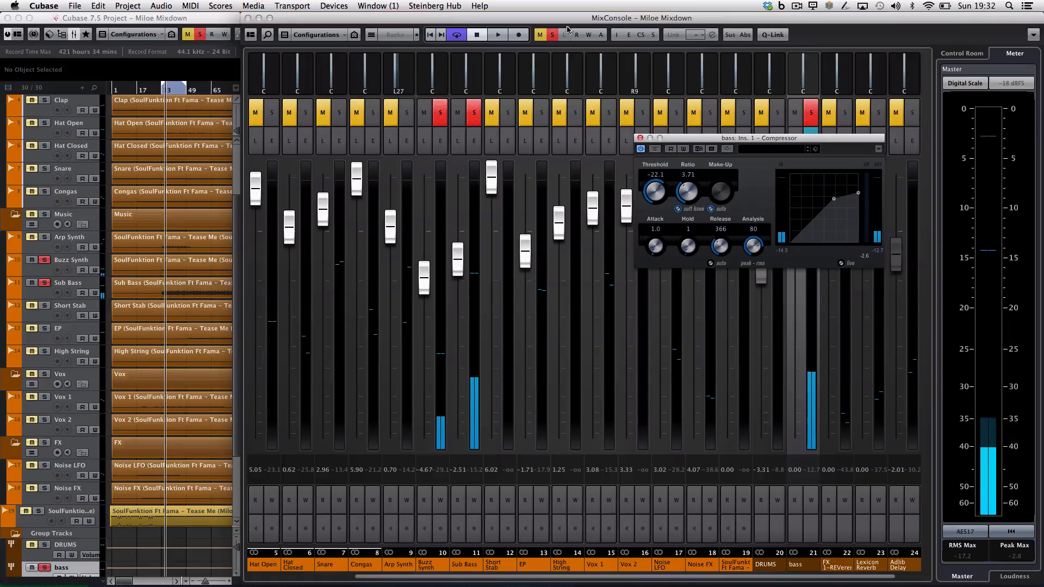
# Deactivate all solos, restart playback of the full mix and close the bass group's compressor window.
pyautogui.click(552, 35)
pyautogui.press('space')
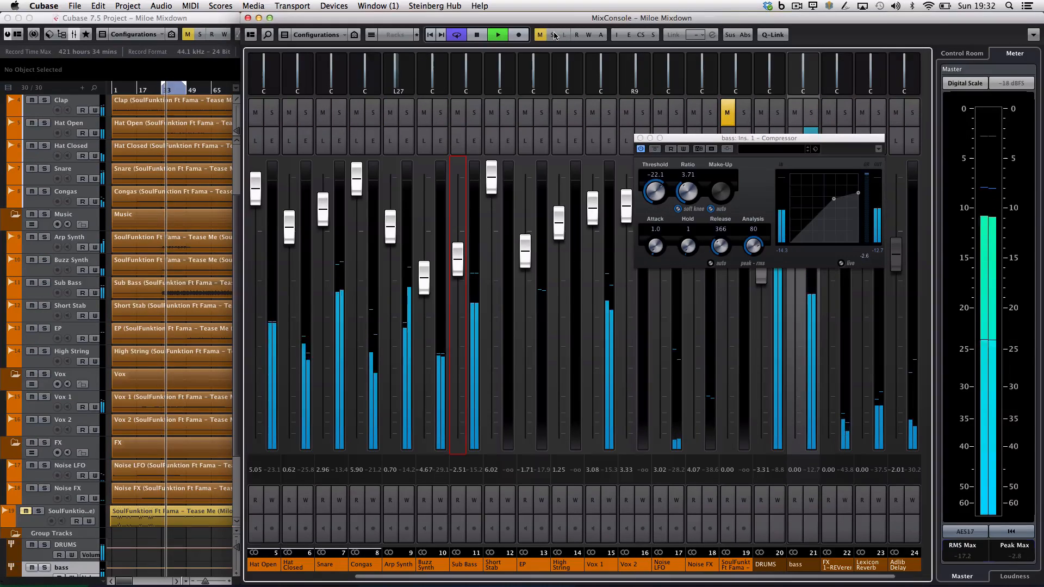
pyautogui.click(641, 138)
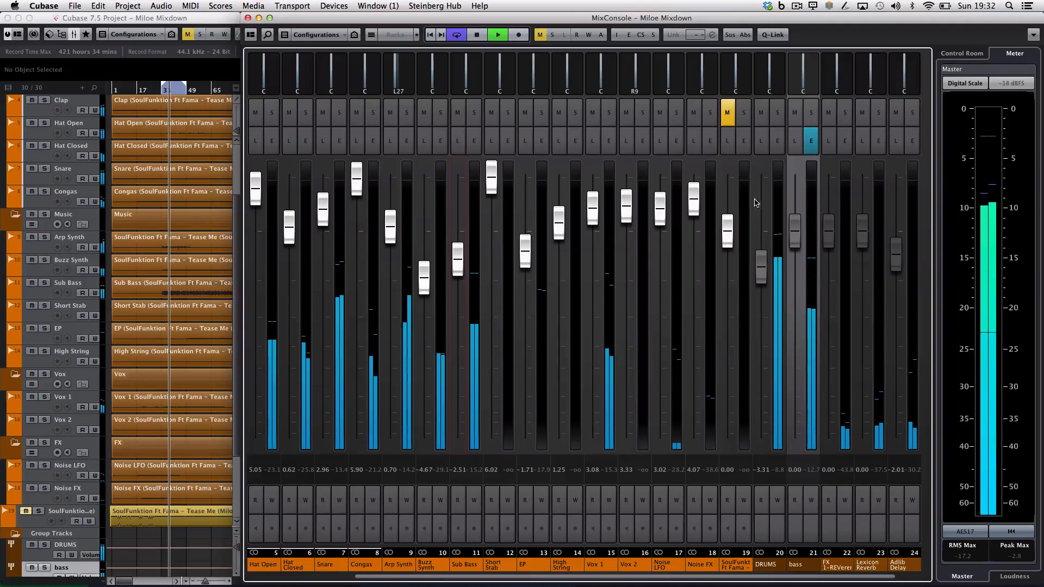
# Set the bass group's fader to 0.37 and the Vox 1 fader to 2.18 during playback, then stop playback.
pyautogui.moveTo(798, 231); pyautogui.dragTo(801, 227)
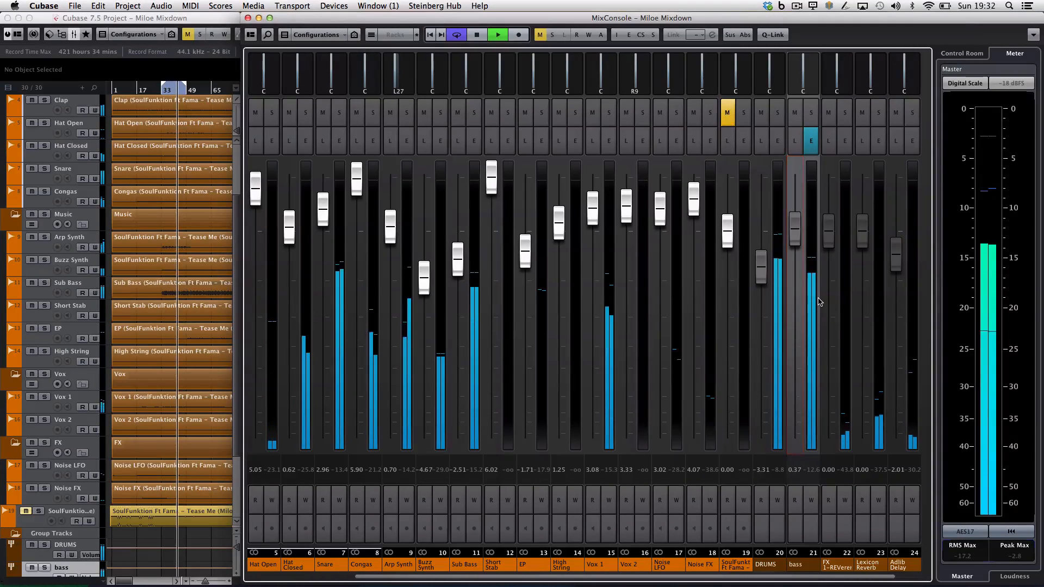
pyautogui.moveTo(592, 217); pyautogui.dragTo(592, 224)
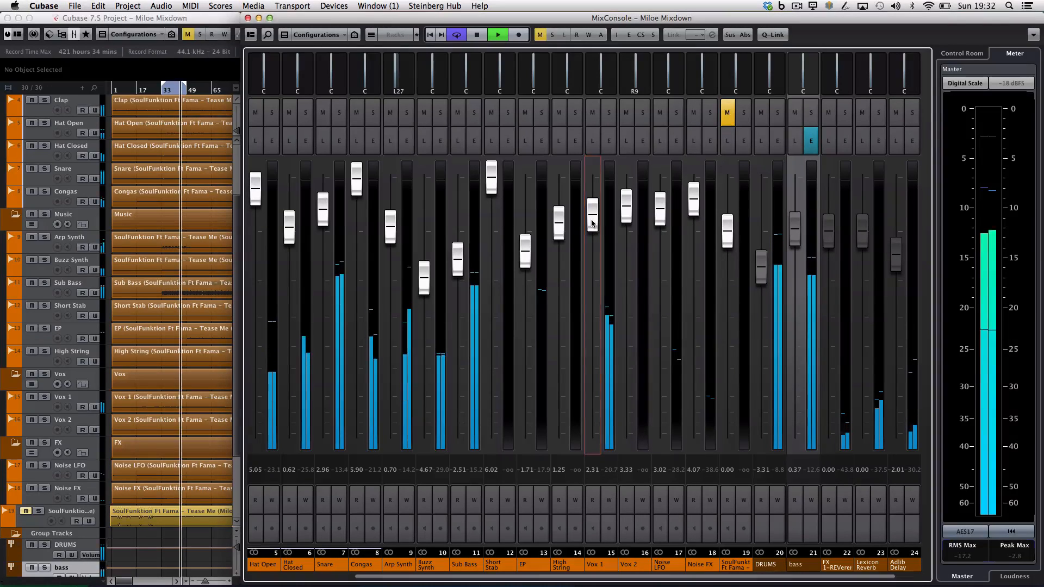
pyautogui.press('space')
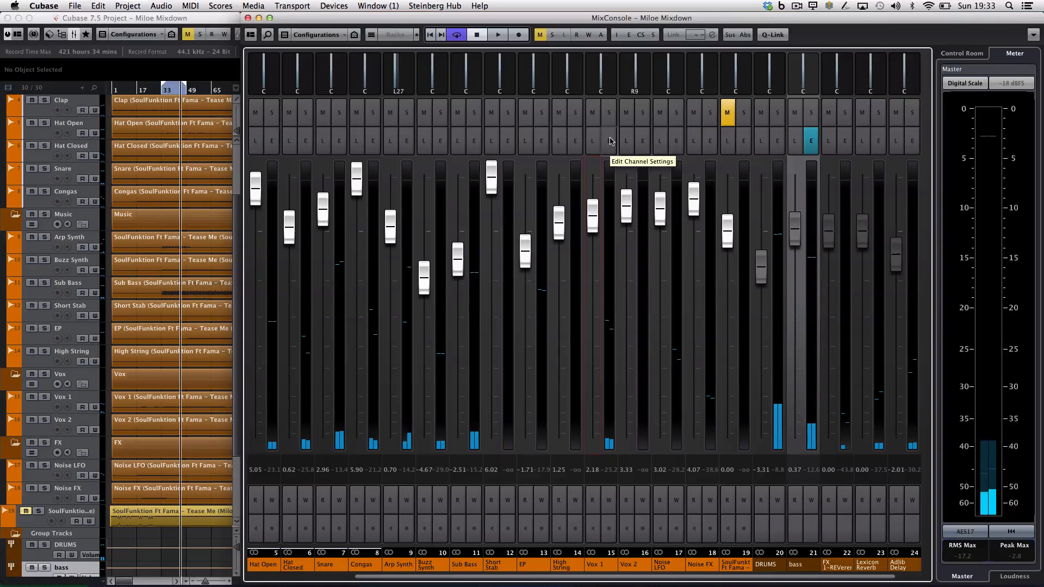
# Open Vox 1's channel settings and add a stereo FX channel with the CMX effect to its third send.
pyautogui.click(610, 150)
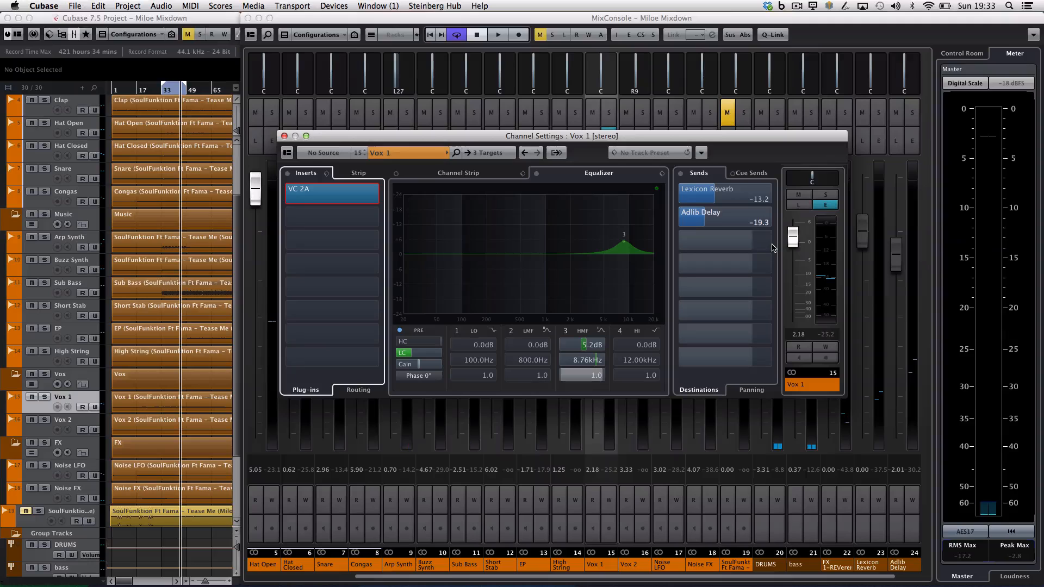
pyautogui.click(770, 241)
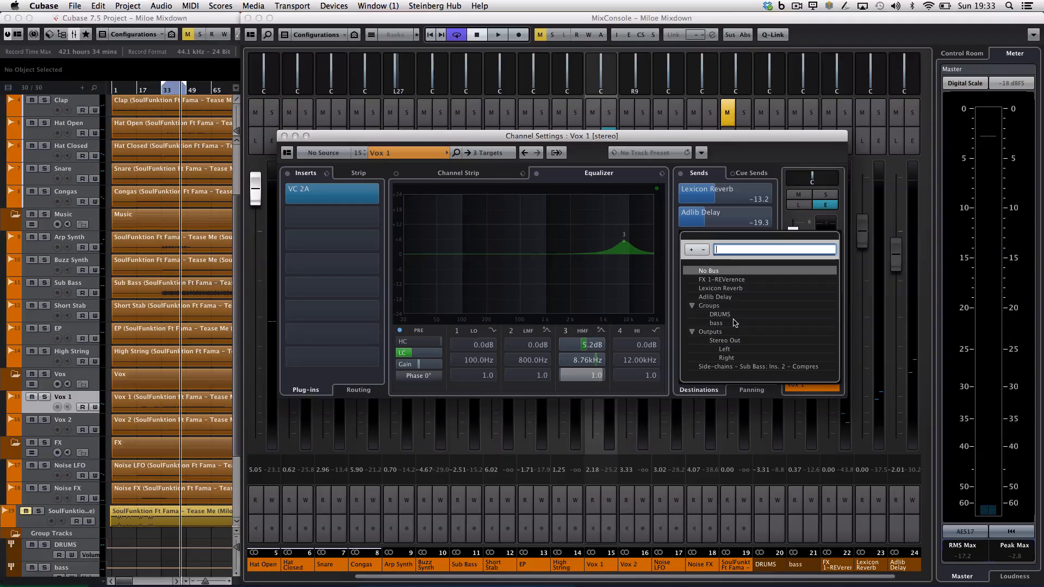
pyautogui.click(776, 156)
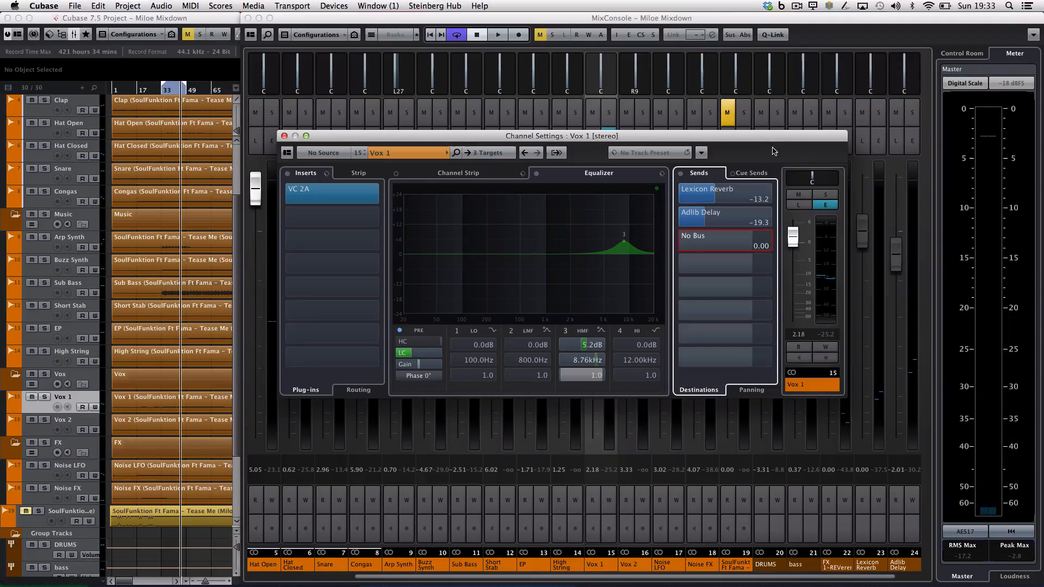
pyautogui.rightClick(721, 243)
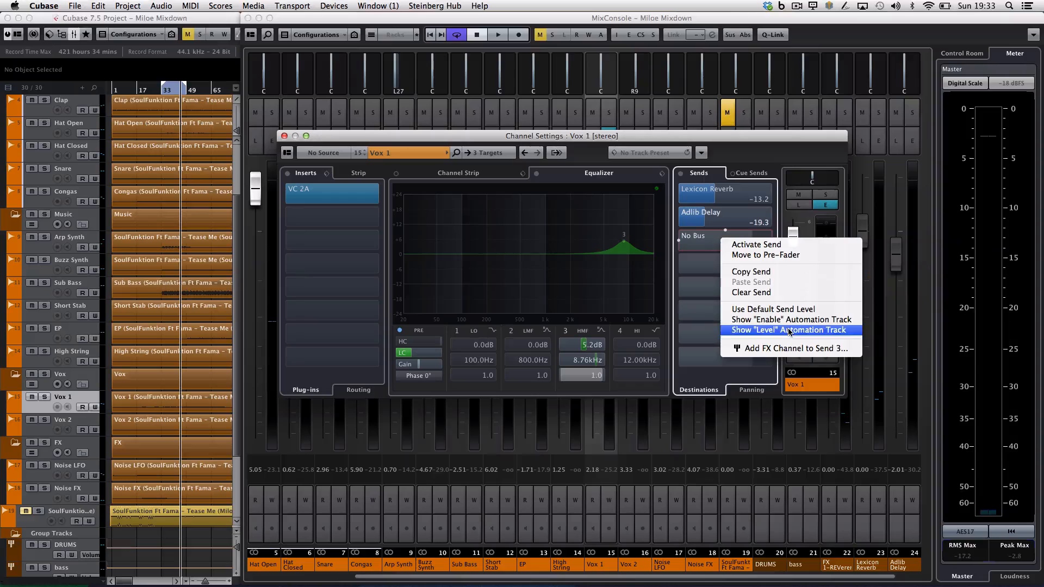
pyautogui.click(783, 348)
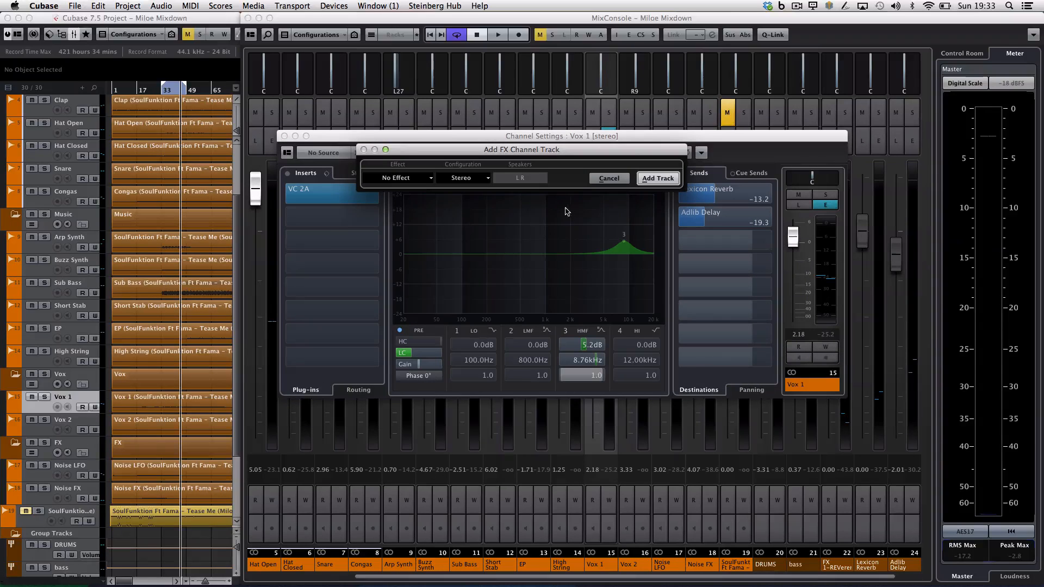
pyautogui.click(423, 182)
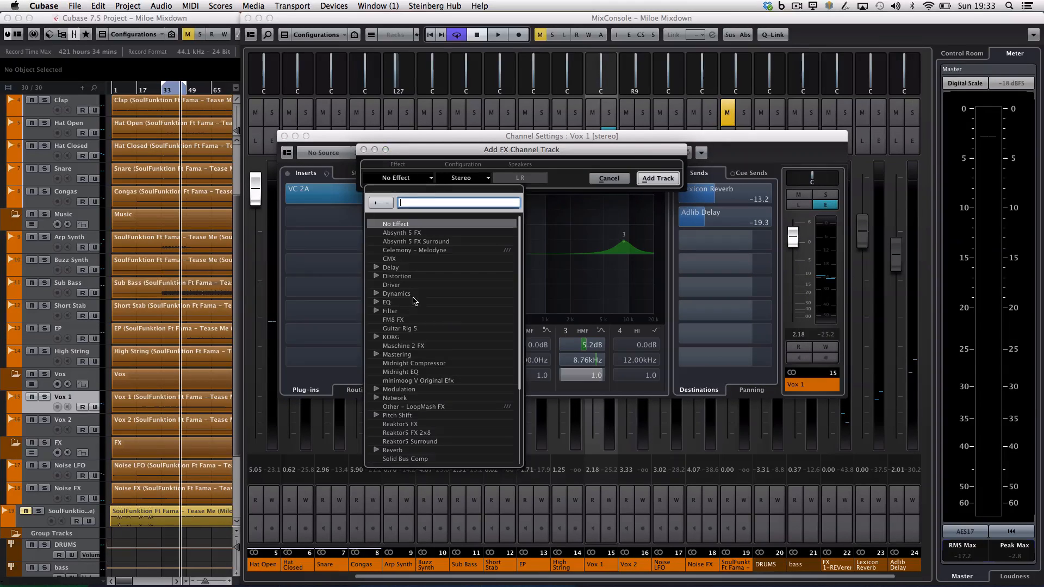
pyautogui.click(390, 259)
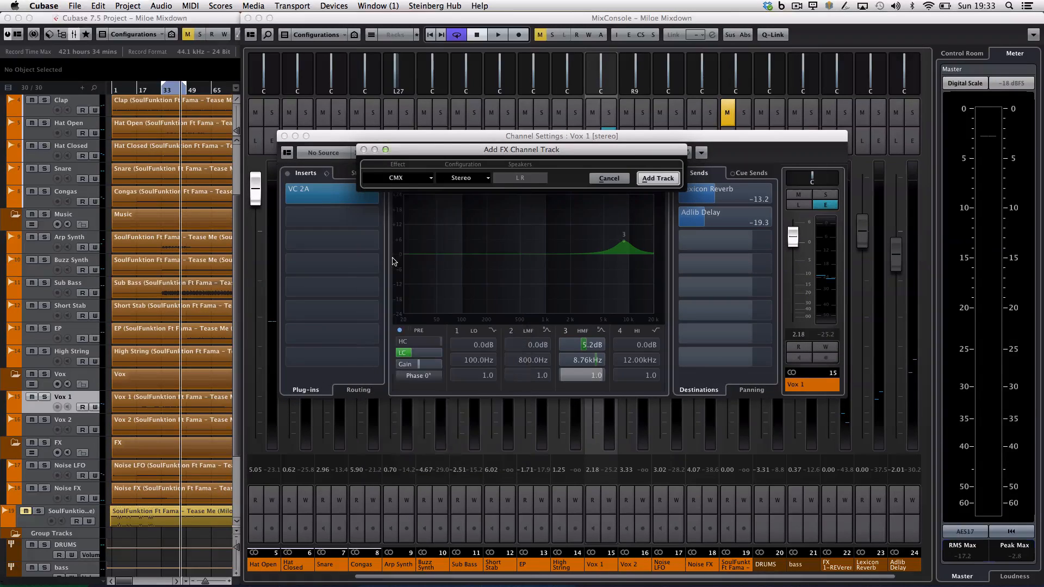
pyautogui.click(657, 179)
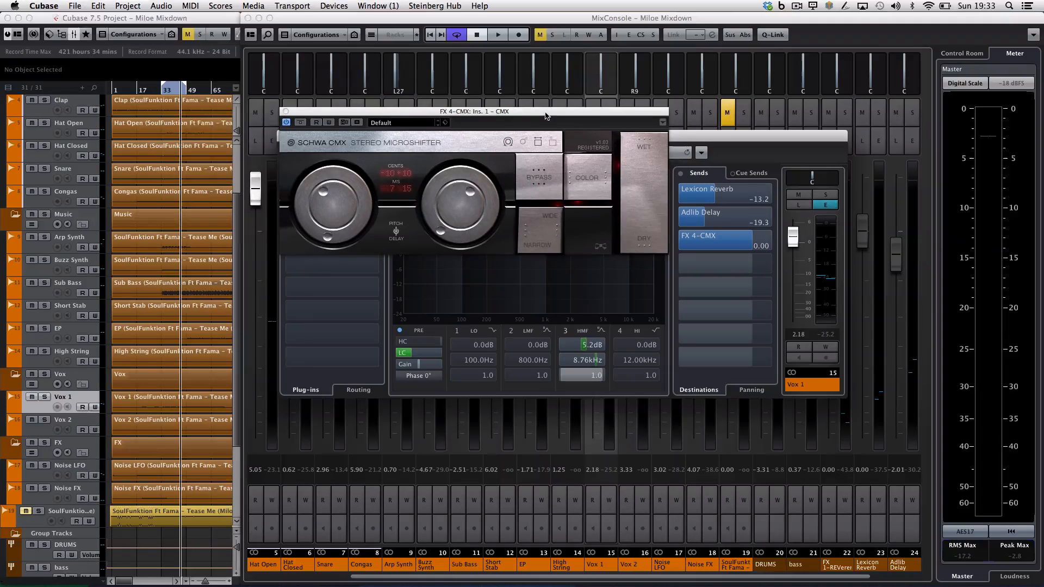
# Move the CMX window away from the sends and lower Vox 1's CMX send level to -22.2.
pyautogui.moveTo(547, 115); pyautogui.dragTo(438, 81)
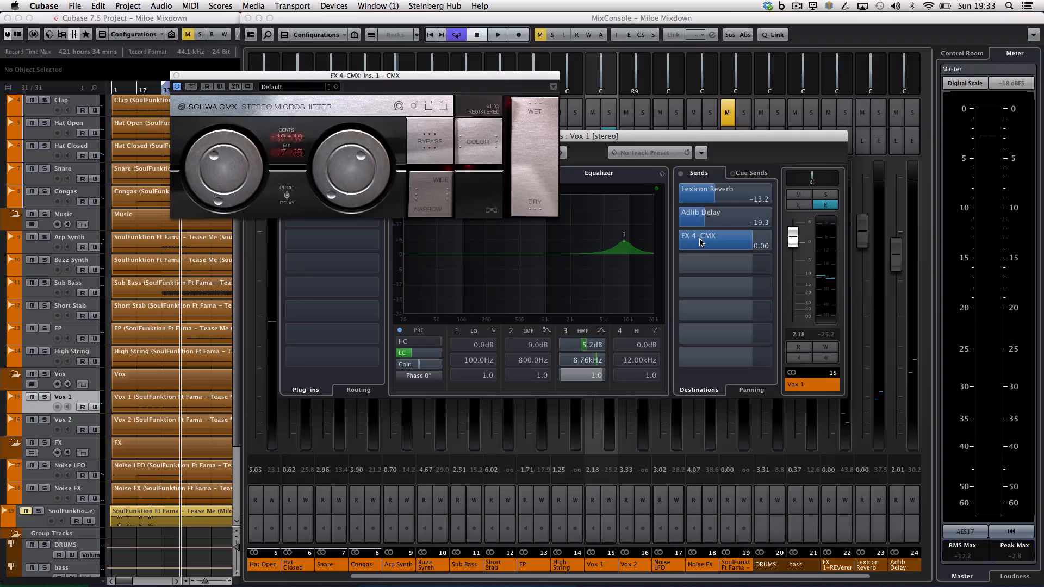
pyautogui.moveTo(700, 242); pyautogui.dragTo(730, 244)
pyautogui.click(825, 205)
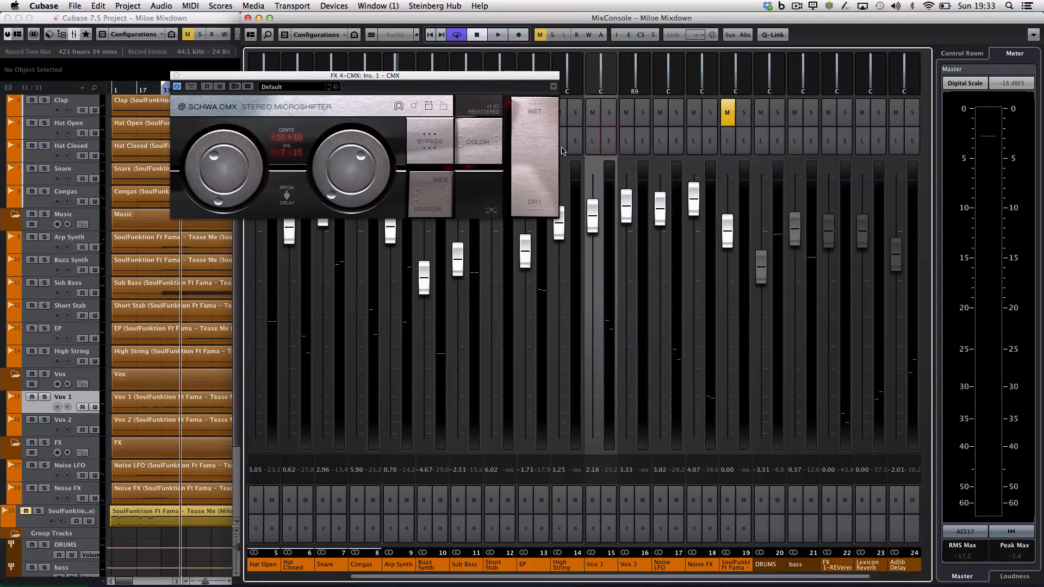
pyautogui.click(607, 142)
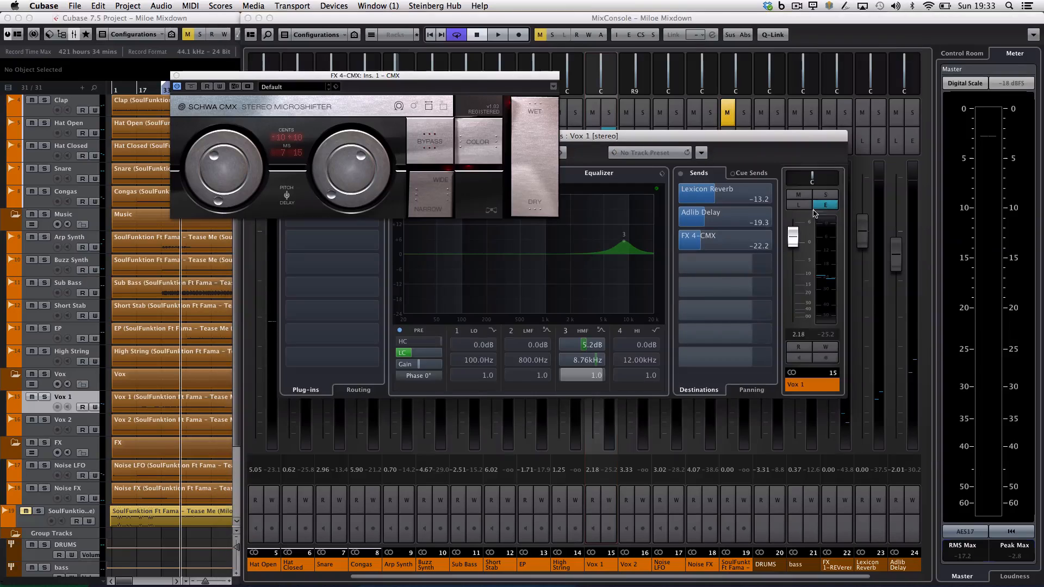
# Solo Vox 1 and raise its CMX send level to -5.65 during playback, then stop playback.
pyautogui.click(826, 196)
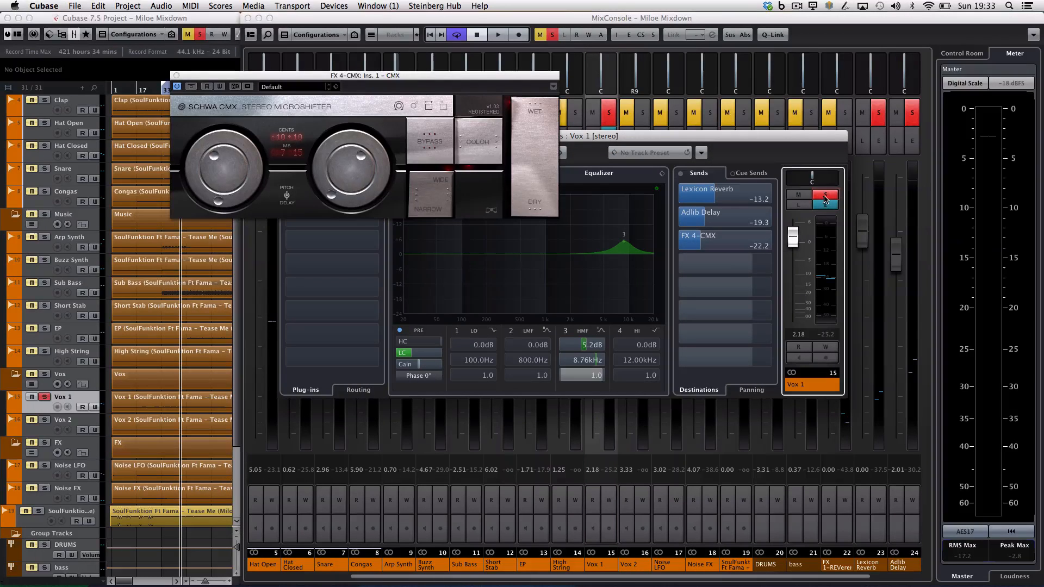
pyautogui.click(728, 246)
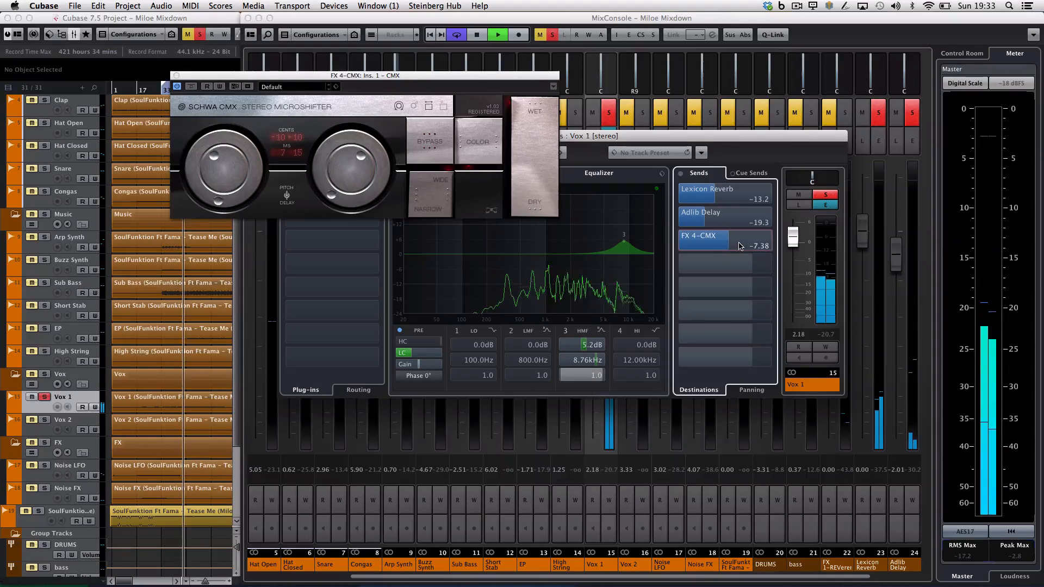
pyautogui.moveTo(739, 246)
pyautogui.mouseDown()
pyautogui.moveTo(761, 246)
pyautogui.moveTo(744, 246)
pyautogui.mouseUp()
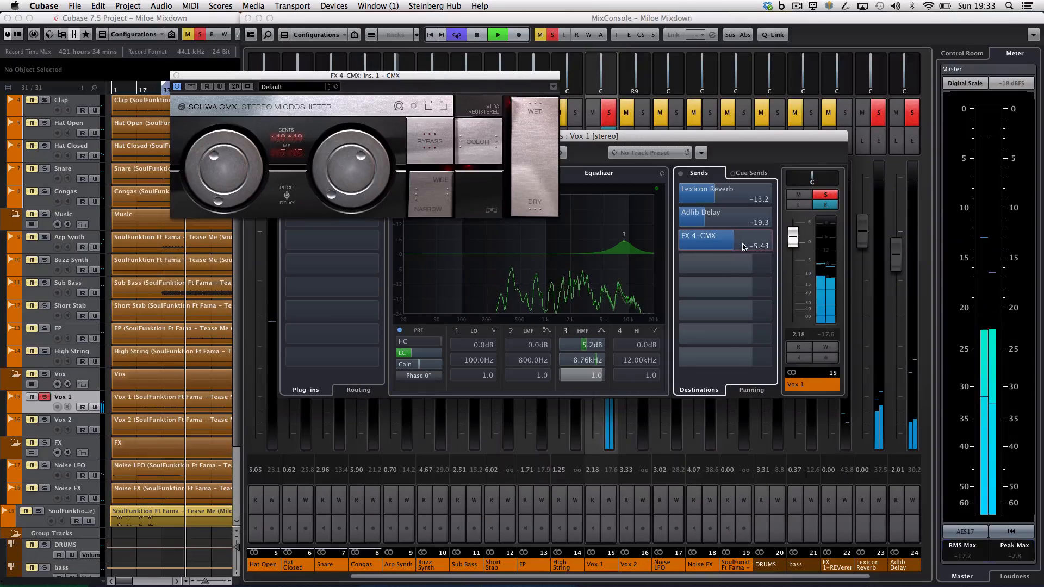
pyautogui.press('space')
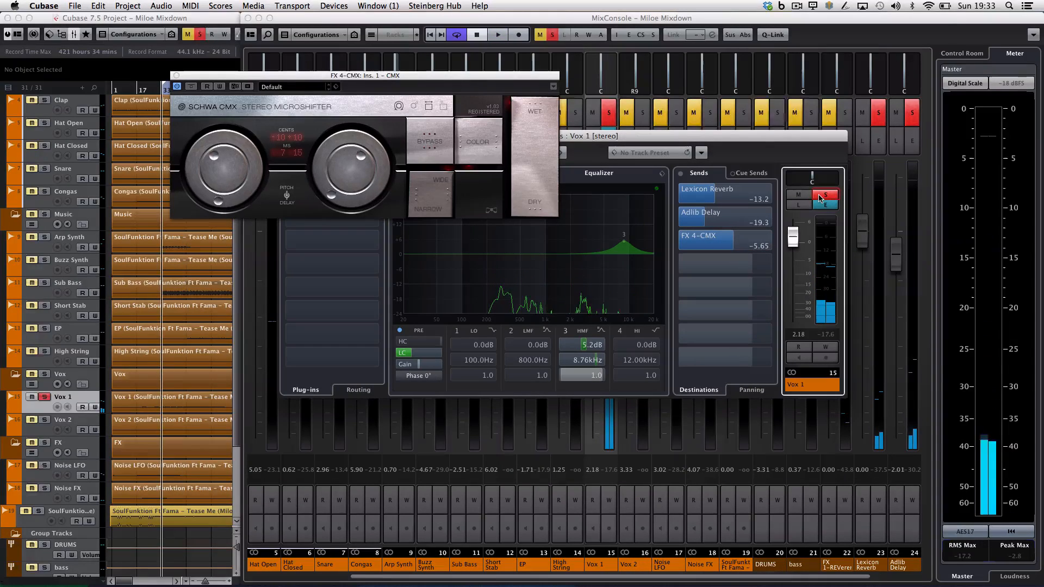
# Unsolo Vox 1, close the CMX and channel settings windows, and play the full mix.
pyautogui.click(822, 196)
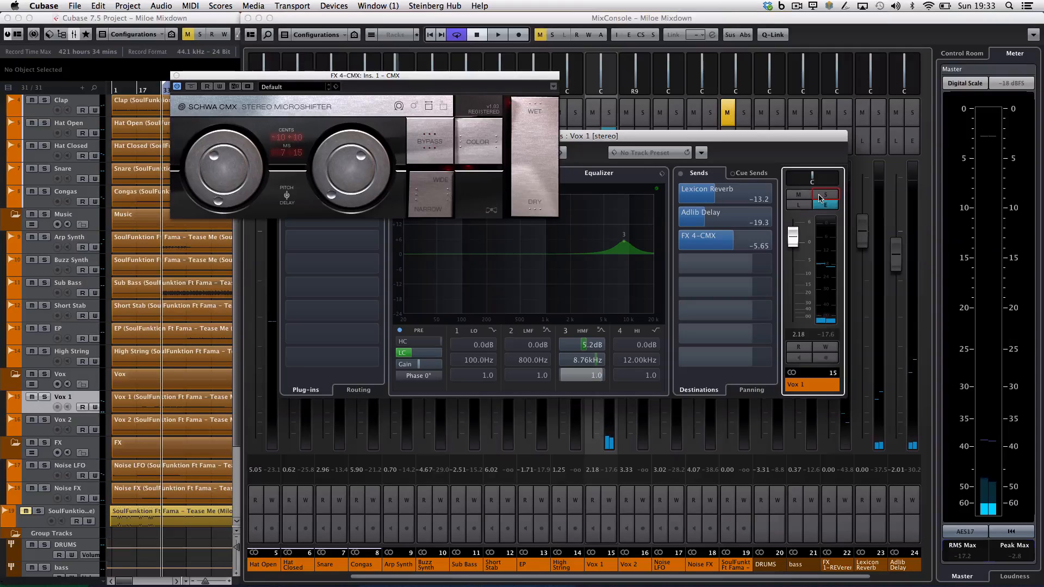
pyautogui.click(176, 75)
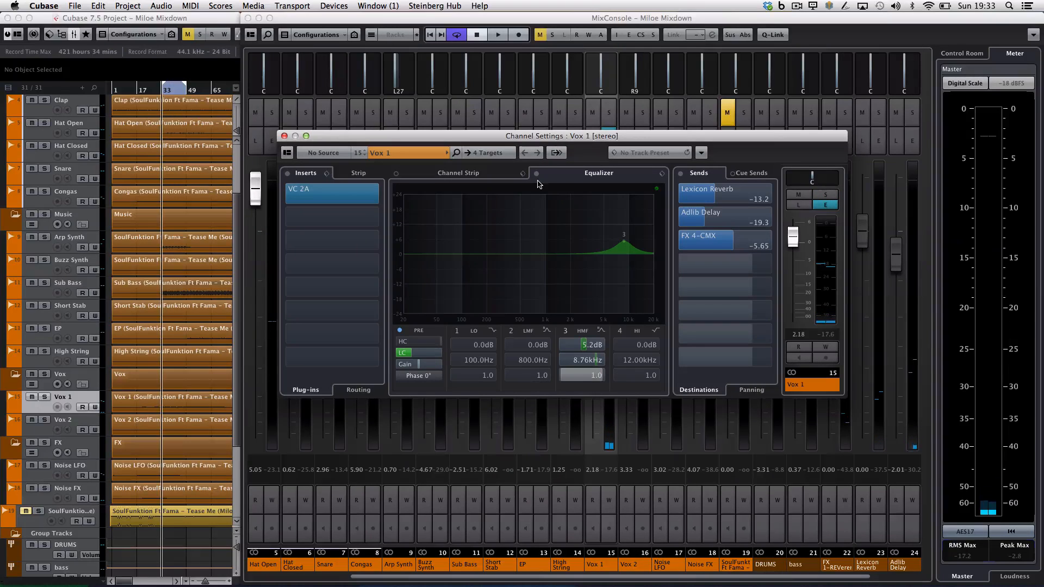
pyautogui.click(284, 136)
pyautogui.press('space')
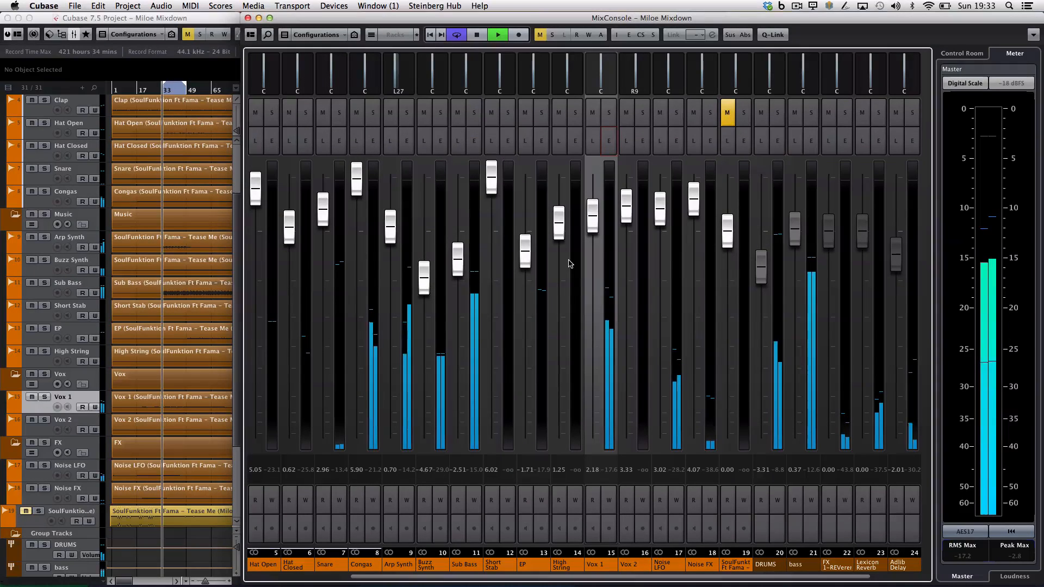
# Set Vox 1's VC 2A insert to 73.0% peak reduction and 25.5% gain, then close the plug-in and channel settings.
pyautogui.click(613, 144)
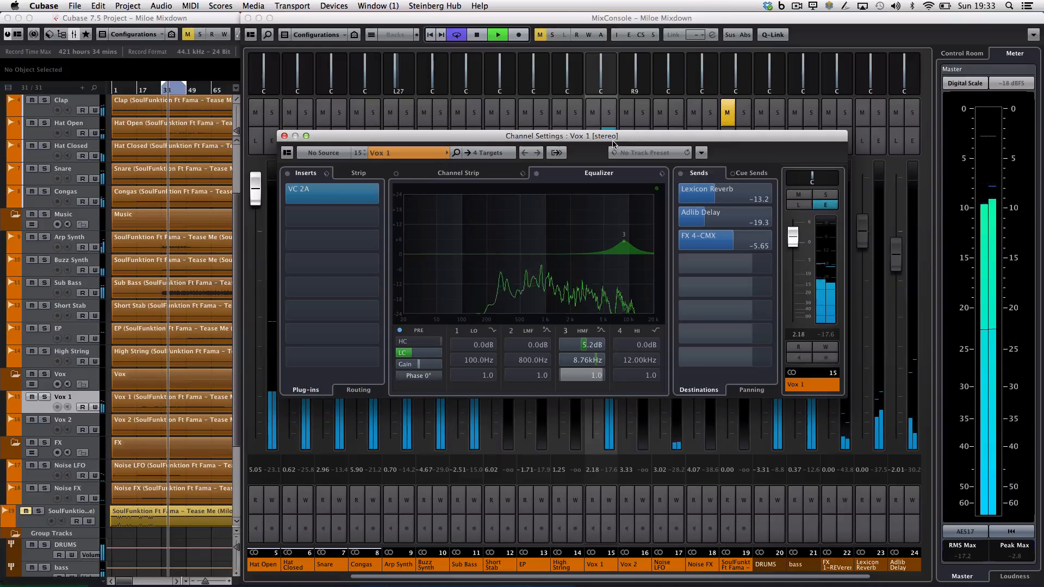
pyautogui.click(332, 191)
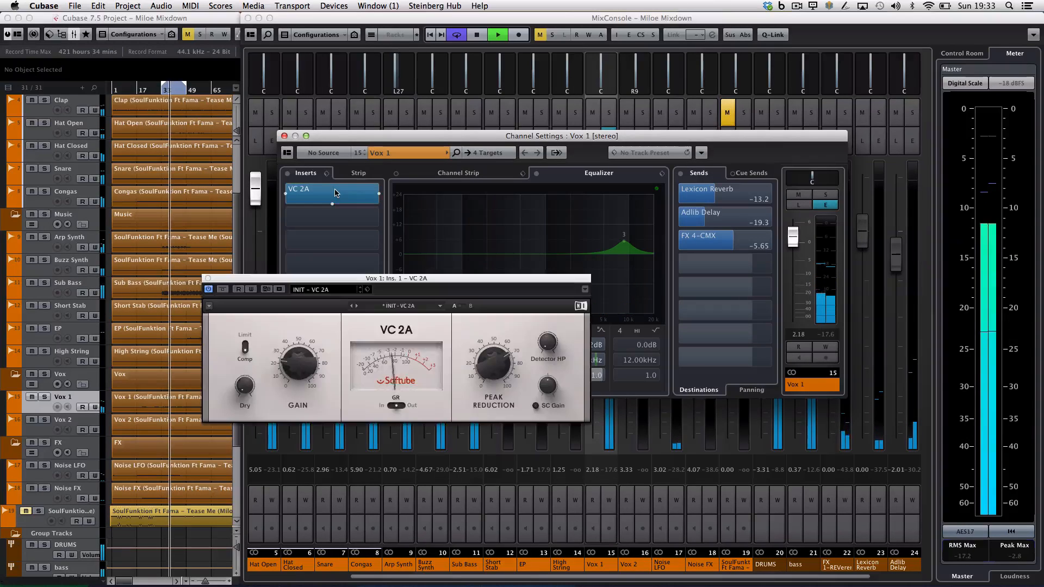
pyautogui.moveTo(496, 374)
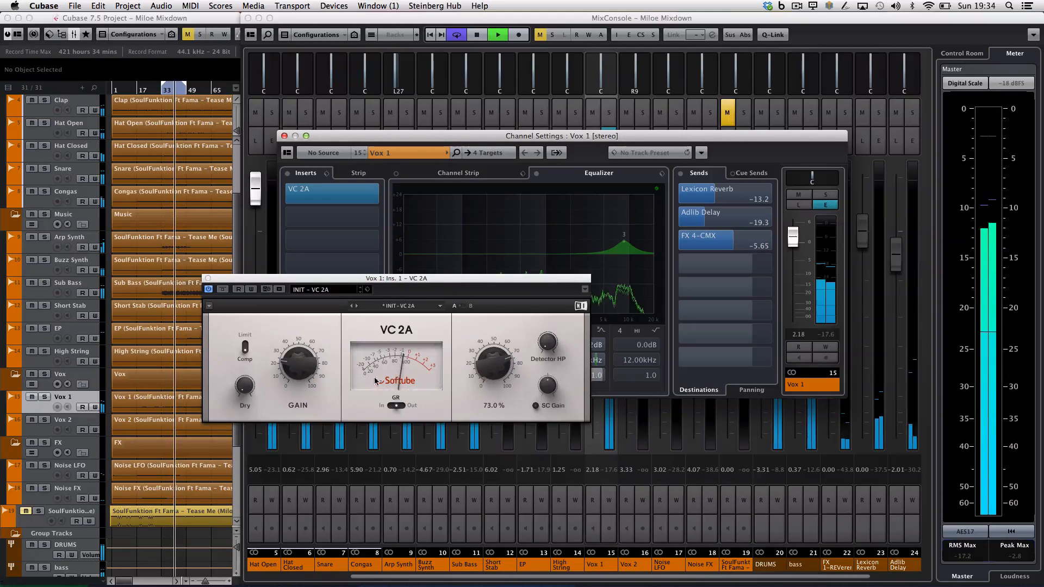
pyautogui.scroll(1, 299, 371)
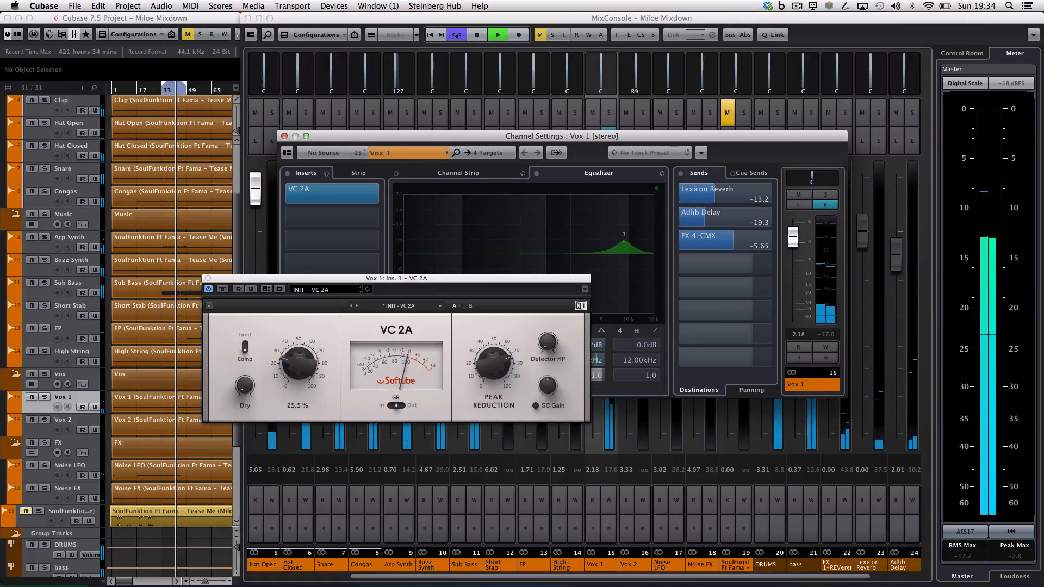
pyautogui.click(208, 278)
pyautogui.click(284, 136)
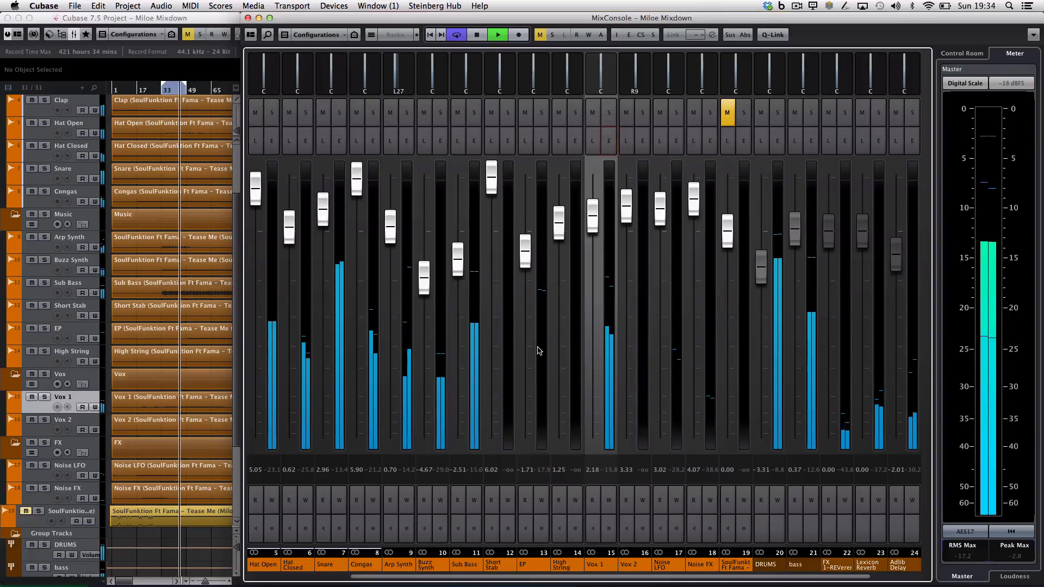
# Raise the Snare's fader to 4.01 during playback.
pyautogui.moveTo(323, 209); pyautogui.dragTo(325, 203)
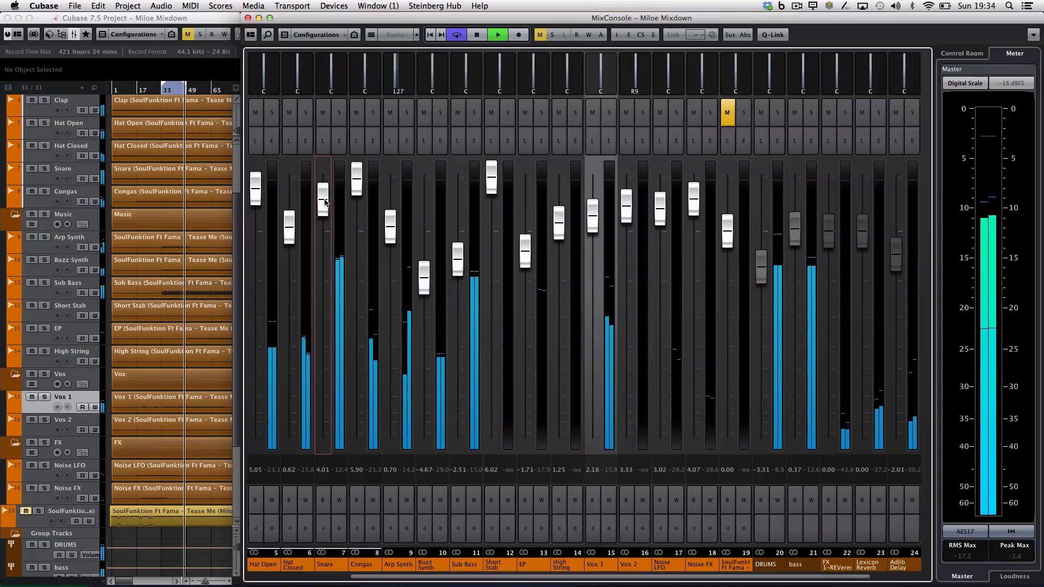
# Raise the Hat Closed fader to 2.18 and the Hat Open fader to 5.62 during playback.
pyautogui.moveTo(296, 213); pyautogui.dragTo(297, 203)
pyautogui.hscroll(-2, 473, 373)
pyautogui.hscroll(-2, 473, 374)
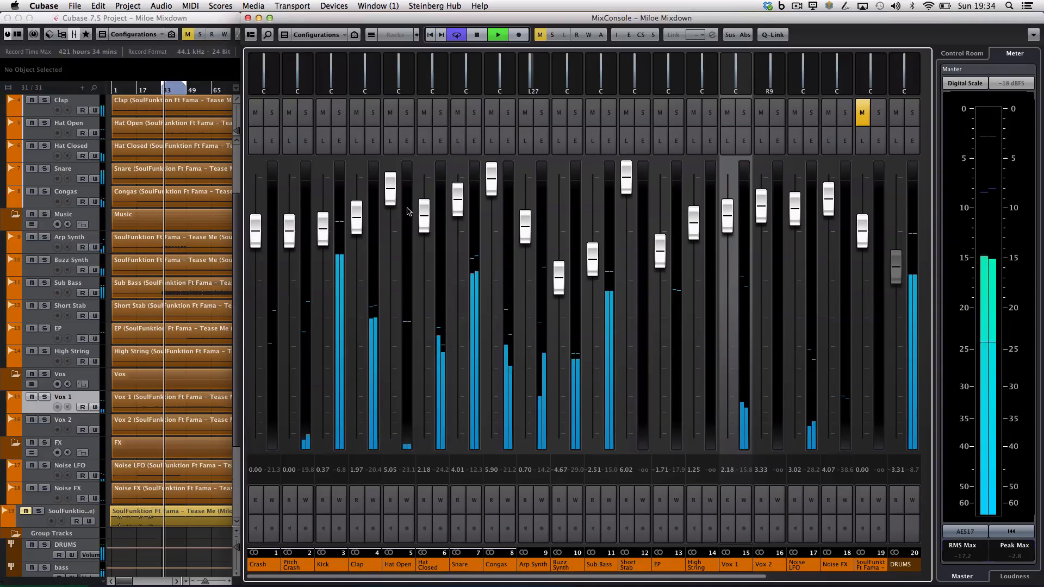
pyautogui.moveTo(391, 198); pyautogui.dragTo(391, 191)
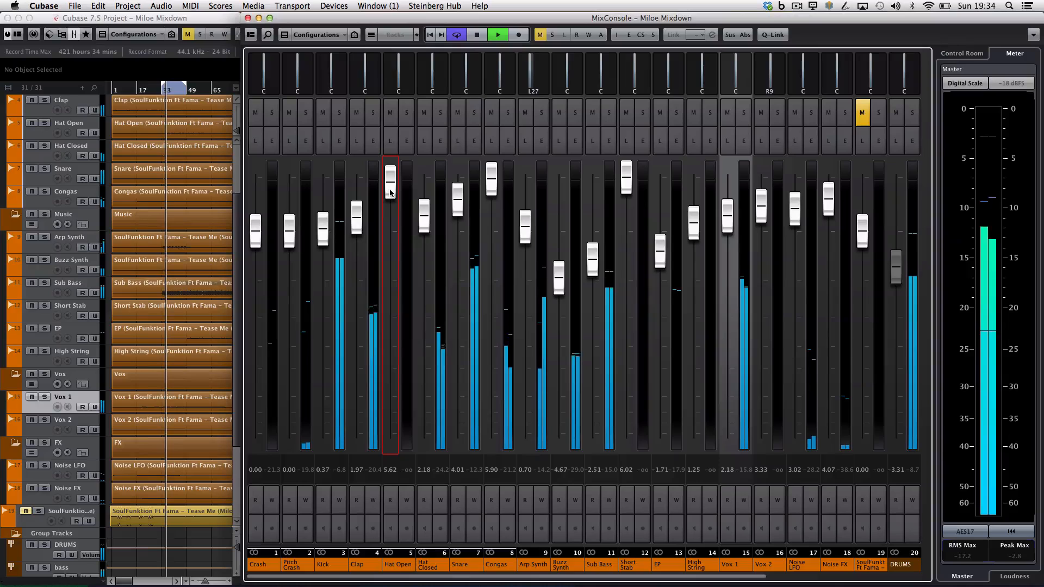
# Set Hat Open's pre gain to 5.6 dB, then stop playback and close its channel settings.
pyautogui.click(407, 141)
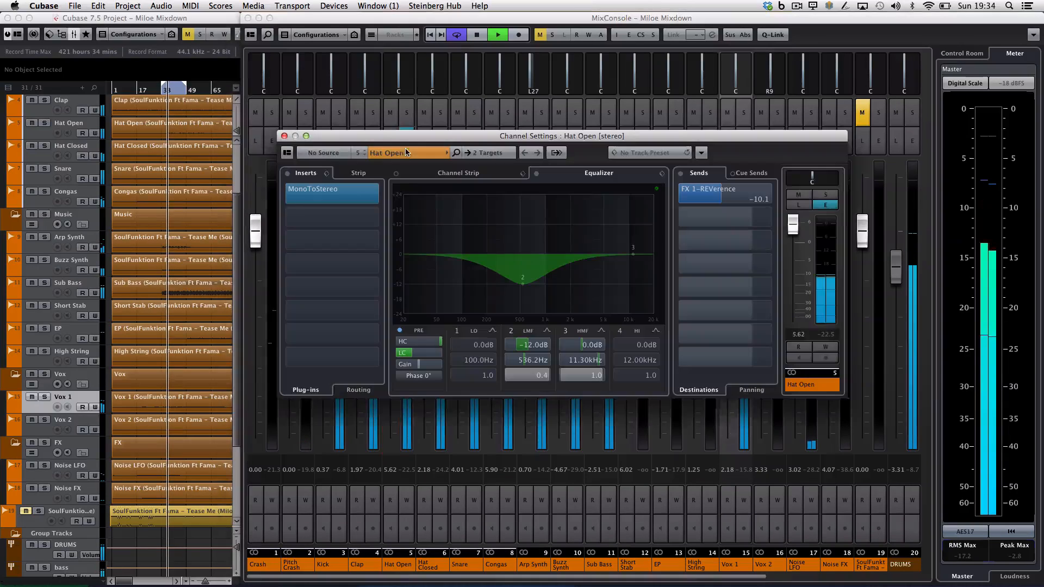
pyautogui.moveTo(424, 368); pyautogui.dragTo(425, 369)
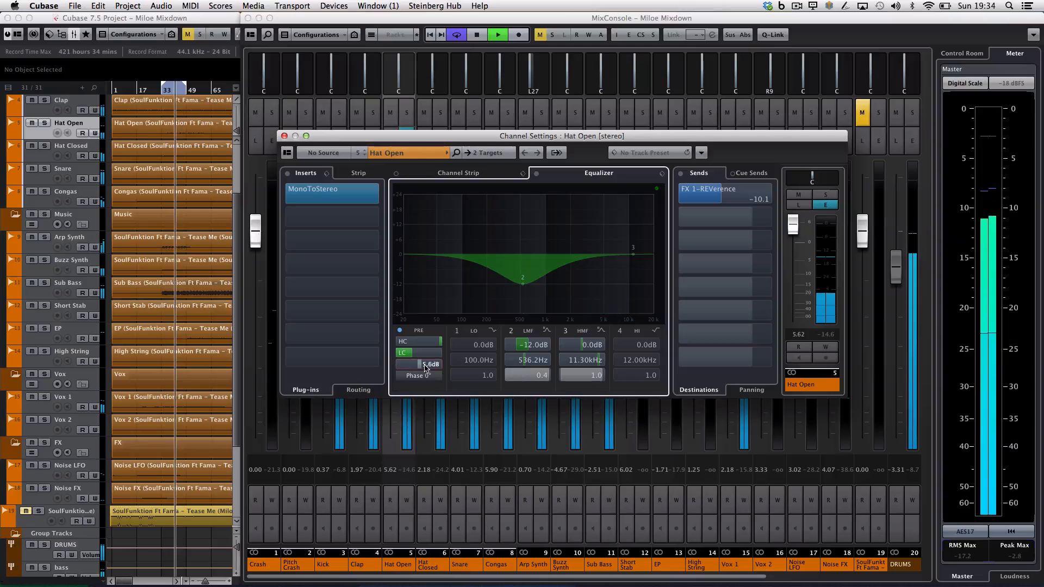
pyautogui.press('space')
pyautogui.click(284, 136)
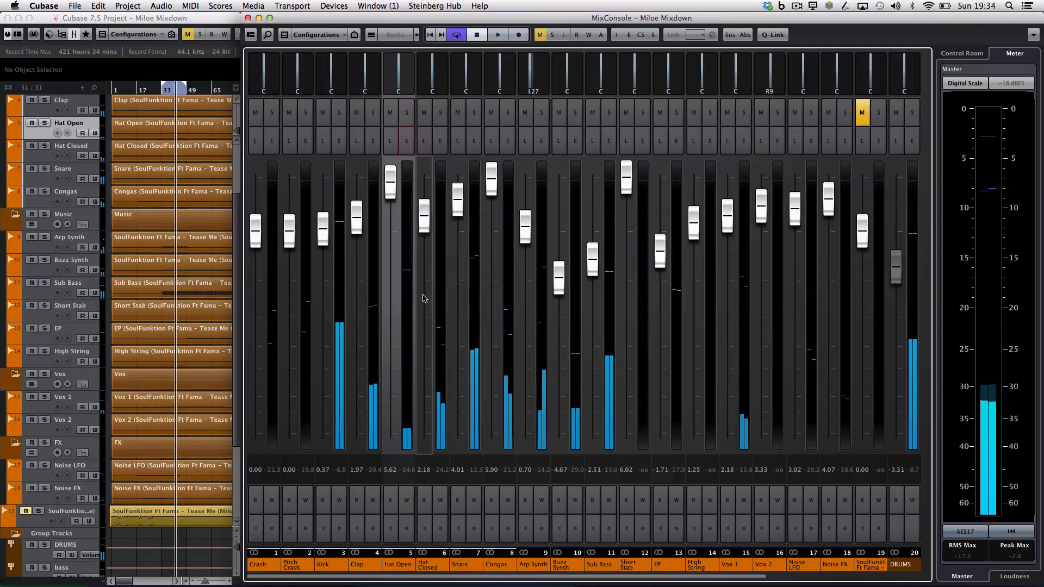
# Raise the Clap fader to 2.71 and lower the Vox 1 fader to 1.47 during playback.
pyautogui.moveTo(358, 220); pyautogui.dragTo(359, 219)
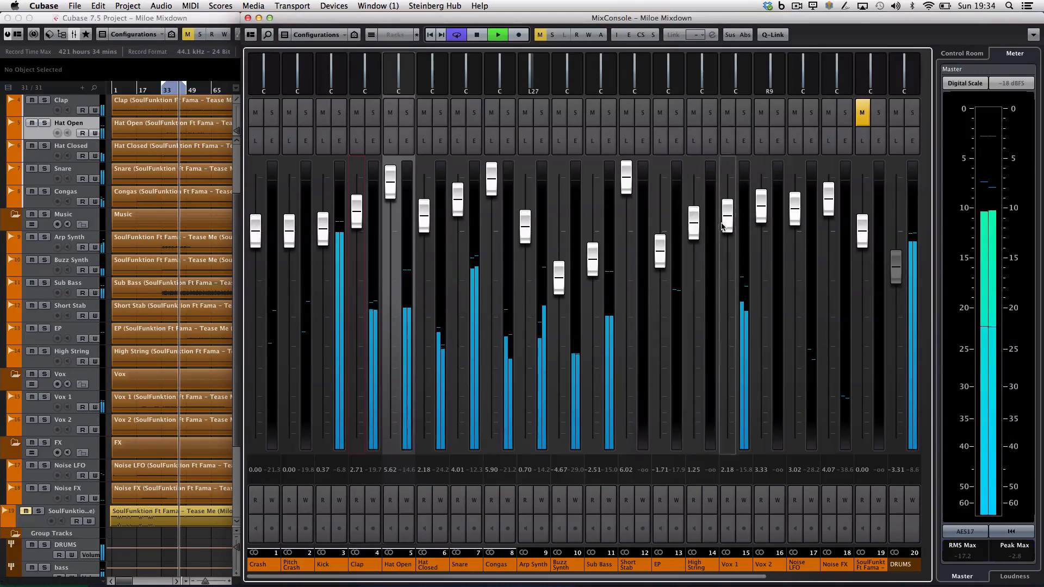
pyautogui.moveTo(723, 226); pyautogui.dragTo(726, 231)
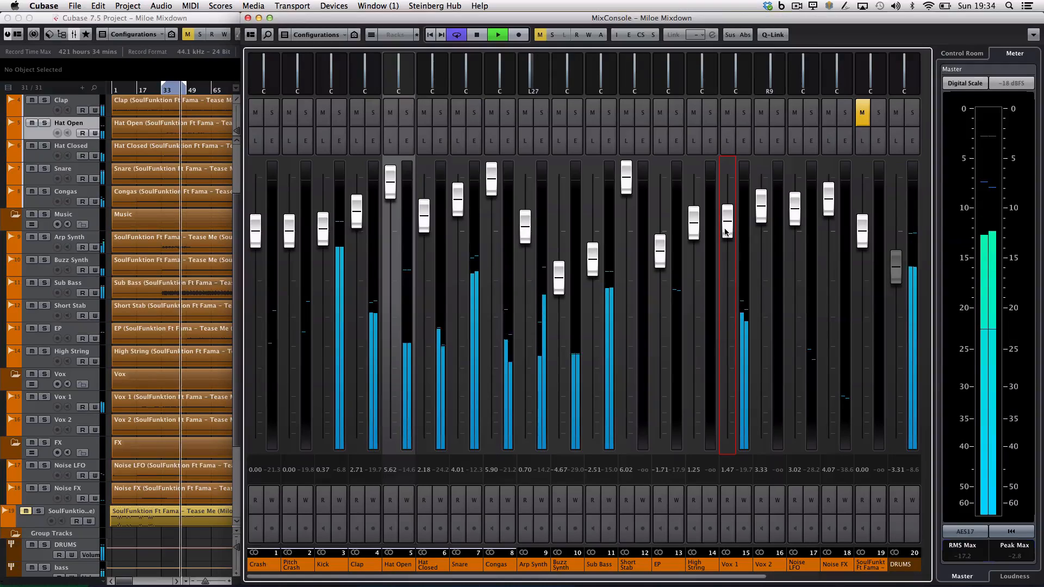
# With Arp Synth muted, raise the Hat Closed fader to 4.55 and the Congas fader to 6.02.
pyautogui.click(525, 112)
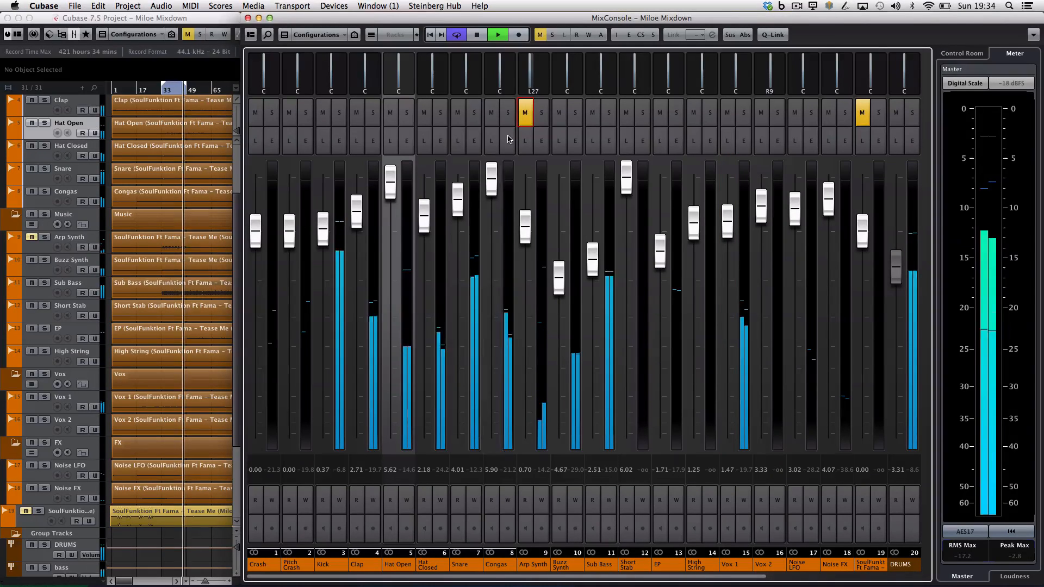
pyautogui.moveTo(424, 216); pyautogui.dragTo(427, 192)
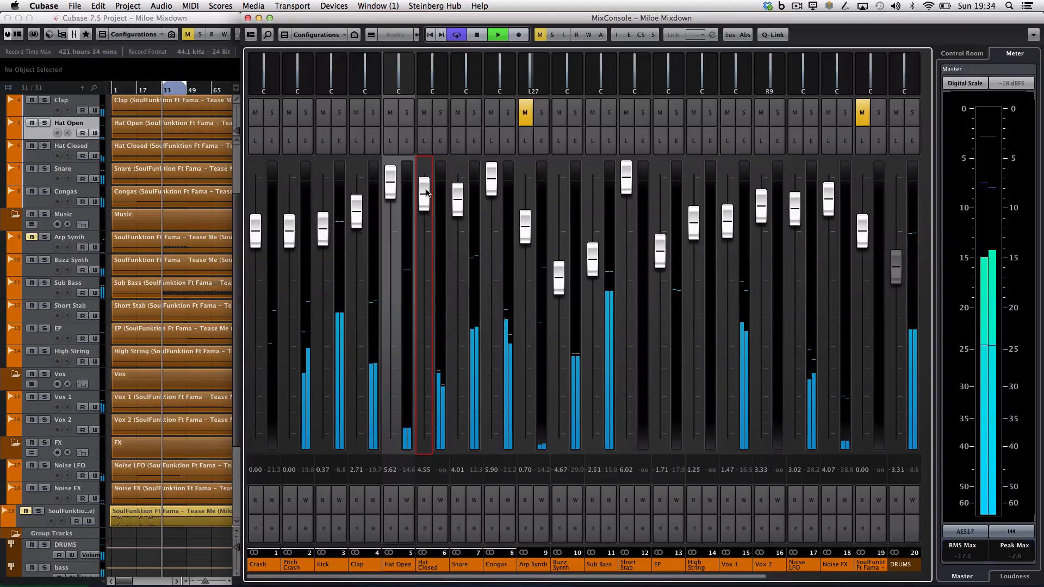
pyautogui.moveTo(492, 179); pyautogui.dragTo(506, 153)
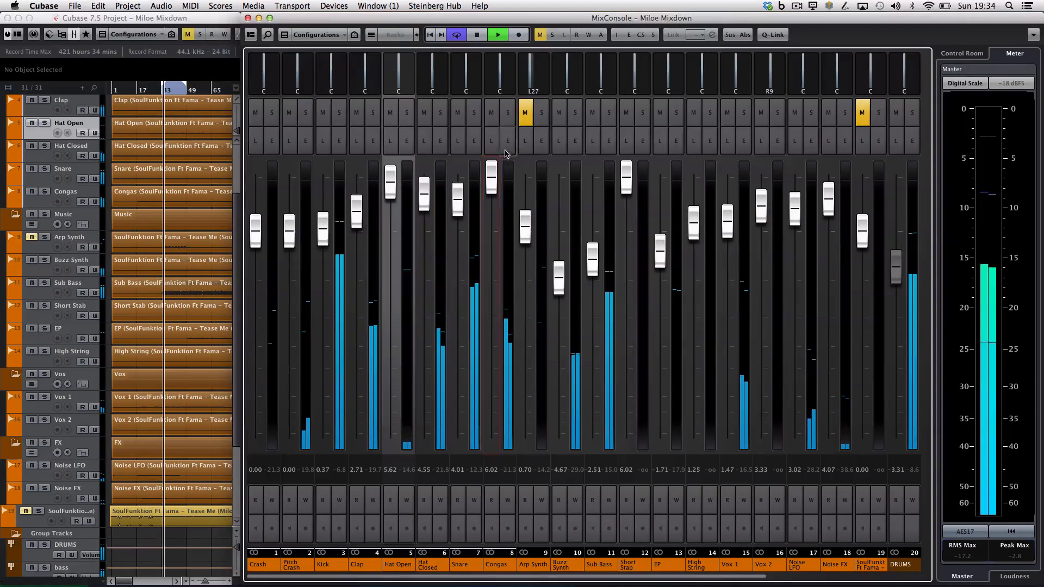
# Set the Congas channel's pre gain to 6.8 dB, FX 1-REVerence send to -7.96 and pan to L13, then close its settings.
pyautogui.click(507, 141)
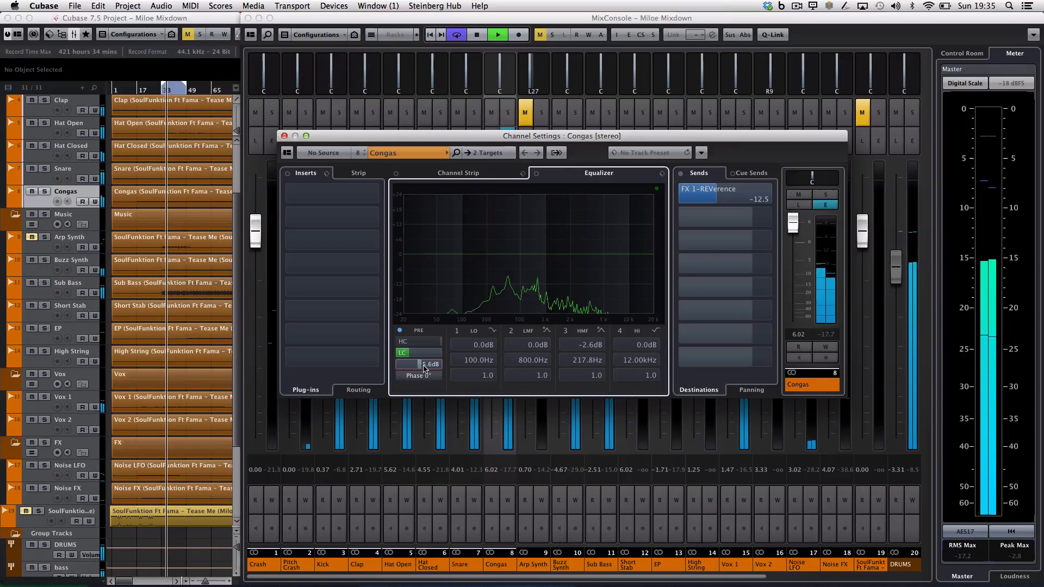
pyautogui.scroll(2, 425, 369)
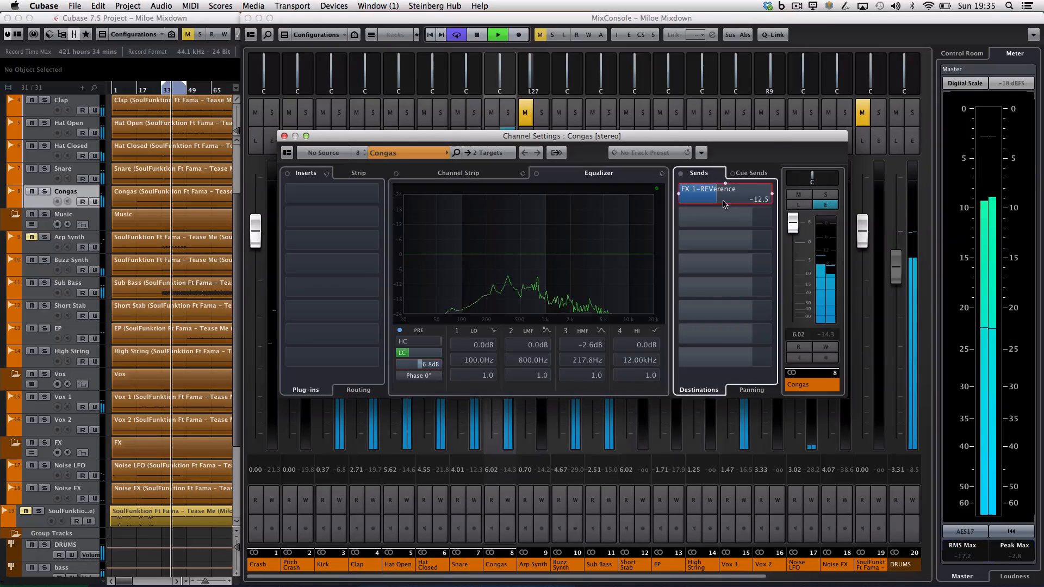
pyautogui.moveTo(724, 205); pyautogui.dragTo(734, 204)
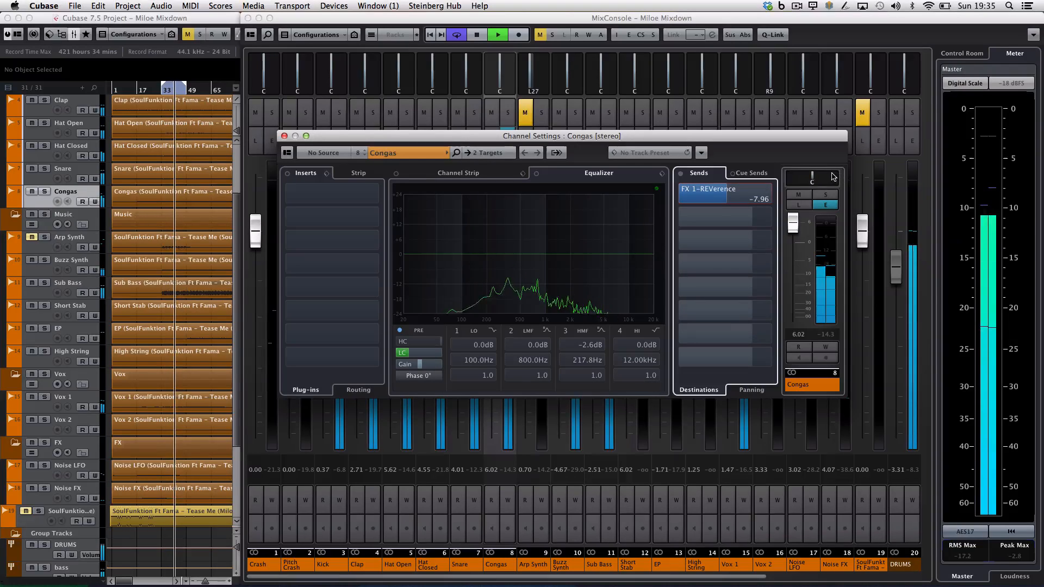
pyautogui.moveTo(812, 178); pyautogui.dragTo(805, 178)
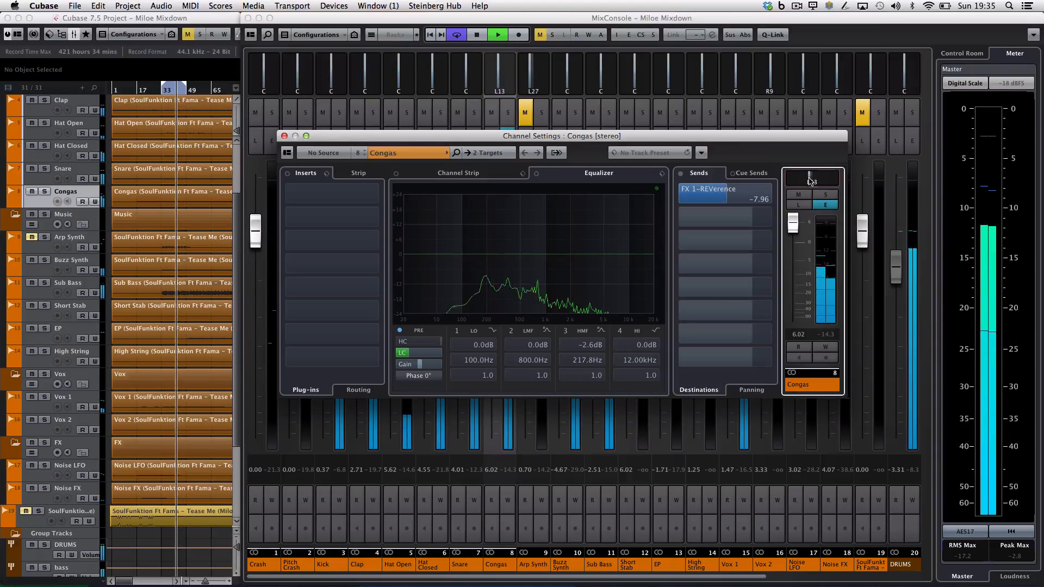
pyautogui.click(285, 137)
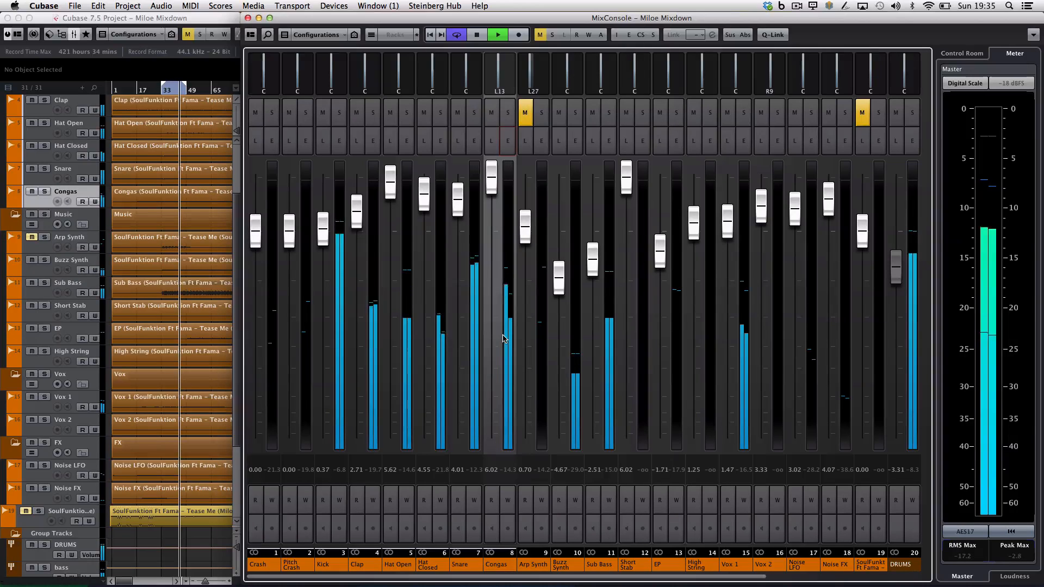
# Lower the Buzz Synth fader to -5.11, then stop playback.
pyautogui.moveTo(559, 279); pyautogui.dragTo(559, 281)
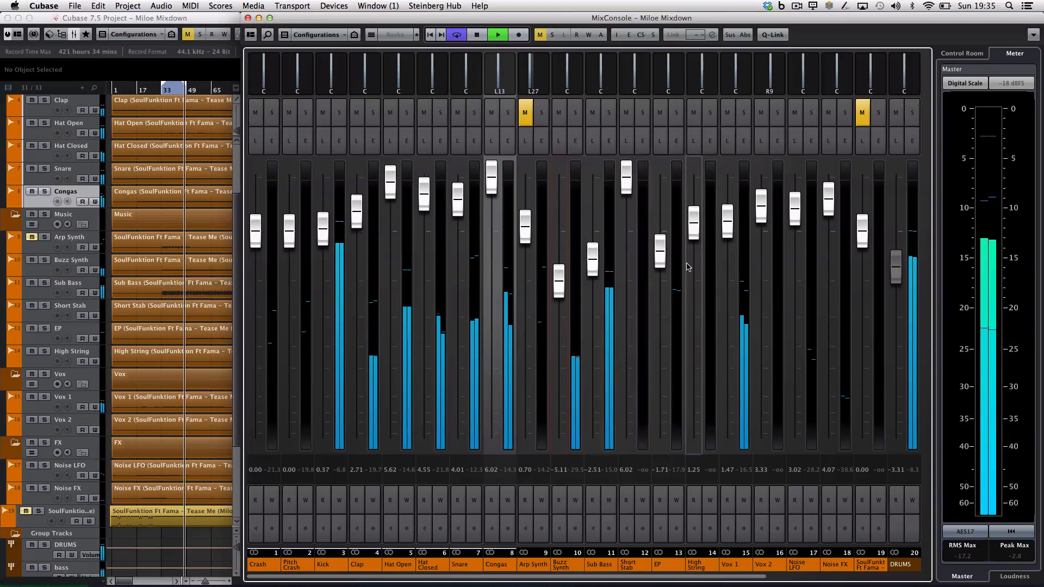
pyautogui.press('space')
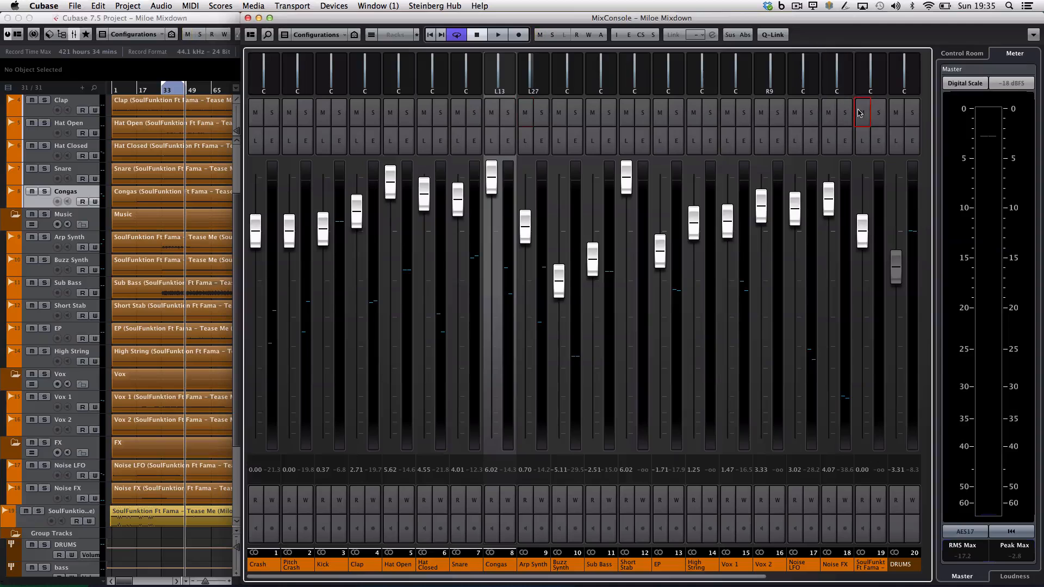
pyautogui.hscroll(5, 191, 164)
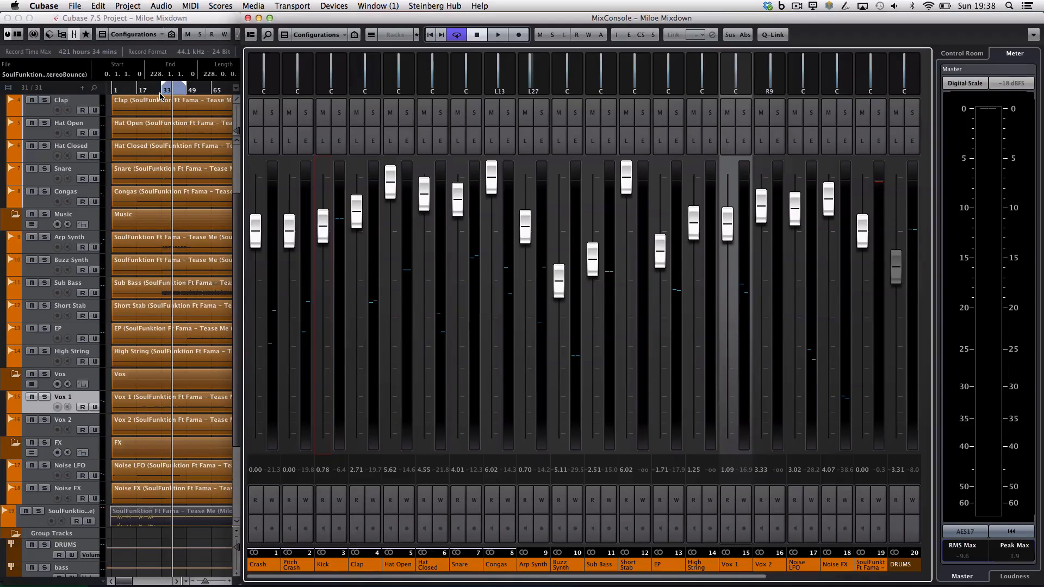
# Play the mix from bar 33, then move the cycle range to bars 65–81 and continue playback from bar 65.
pyautogui.doubleClick(161, 97)
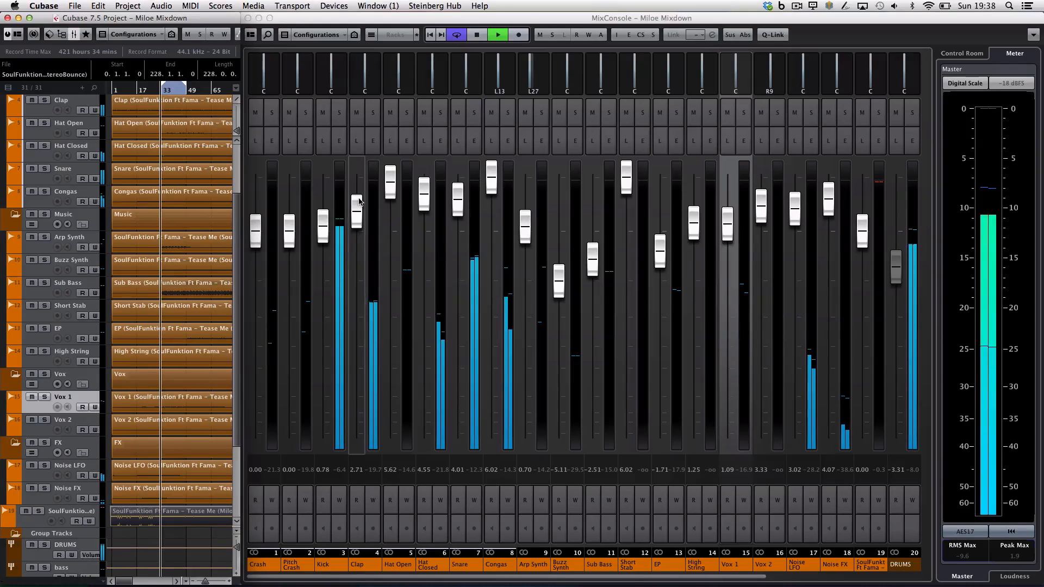
pyautogui.hscroll(2, 179, 256)
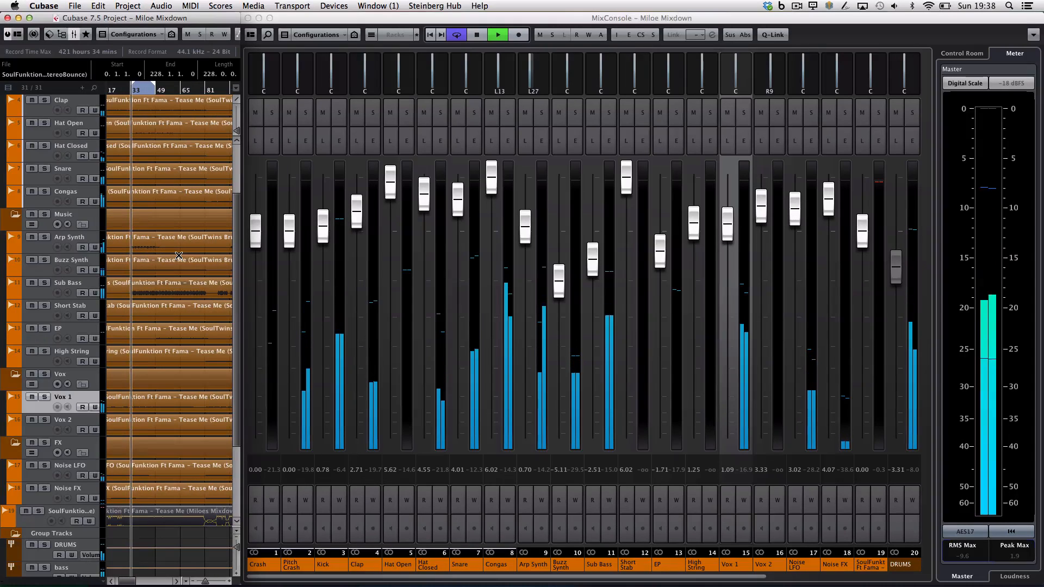
pyautogui.hscroll(2, 179, 256)
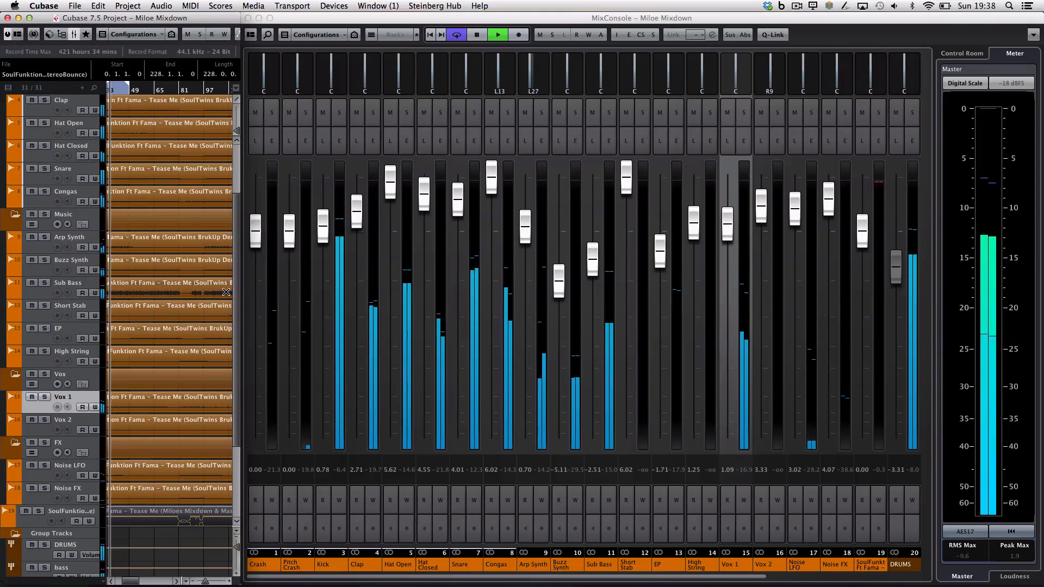
pyautogui.hscroll(1, 169, 205)
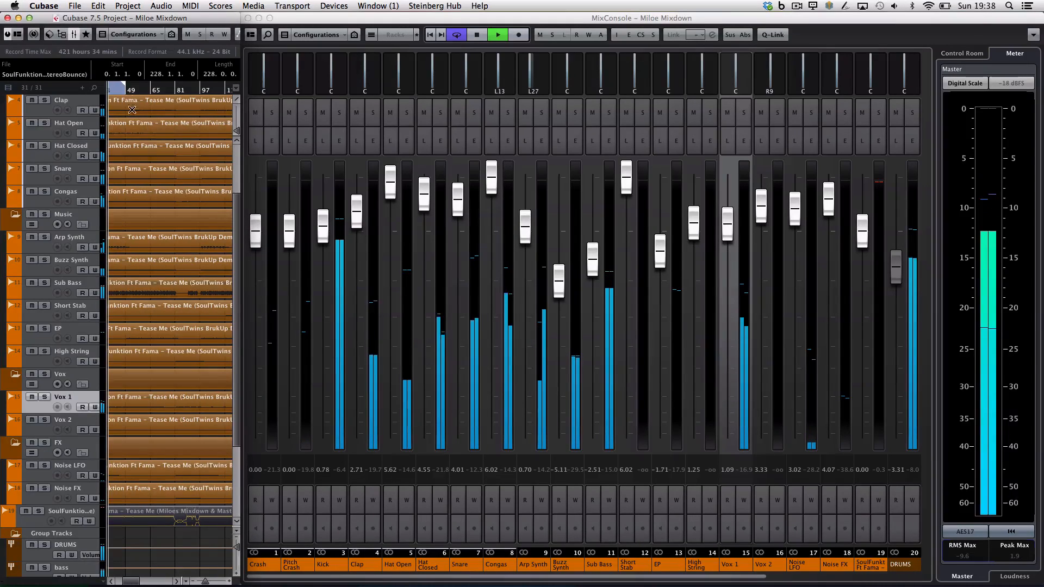
pyautogui.moveTo(117, 89); pyautogui.dragTo(166, 91)
pyautogui.click(152, 92)
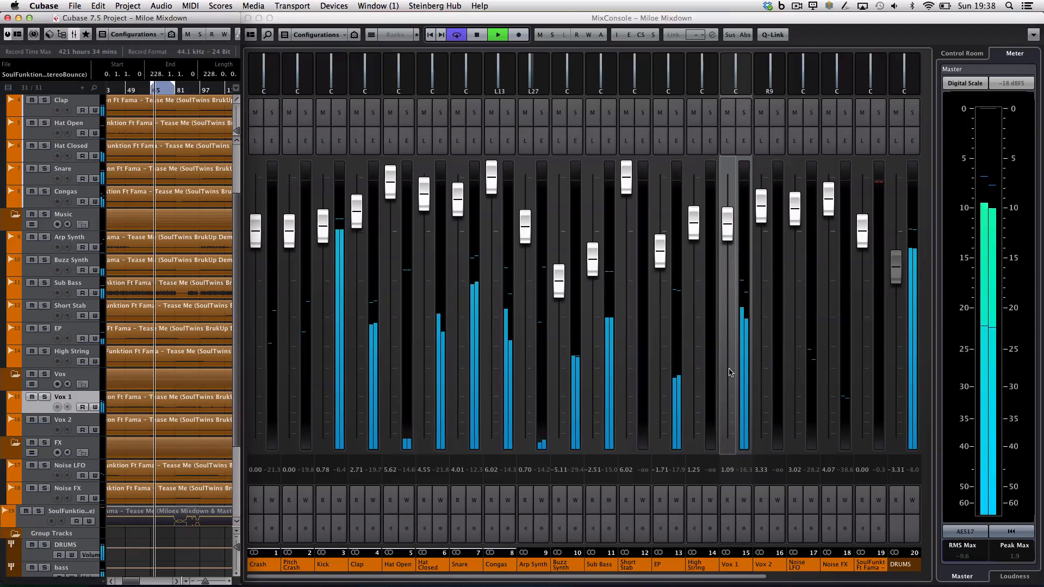
# Raise the EP fader to 0.12 and solo the channel.
pyautogui.moveTo(663, 264); pyautogui.dragTo(664, 243)
pyautogui.click(674, 116)
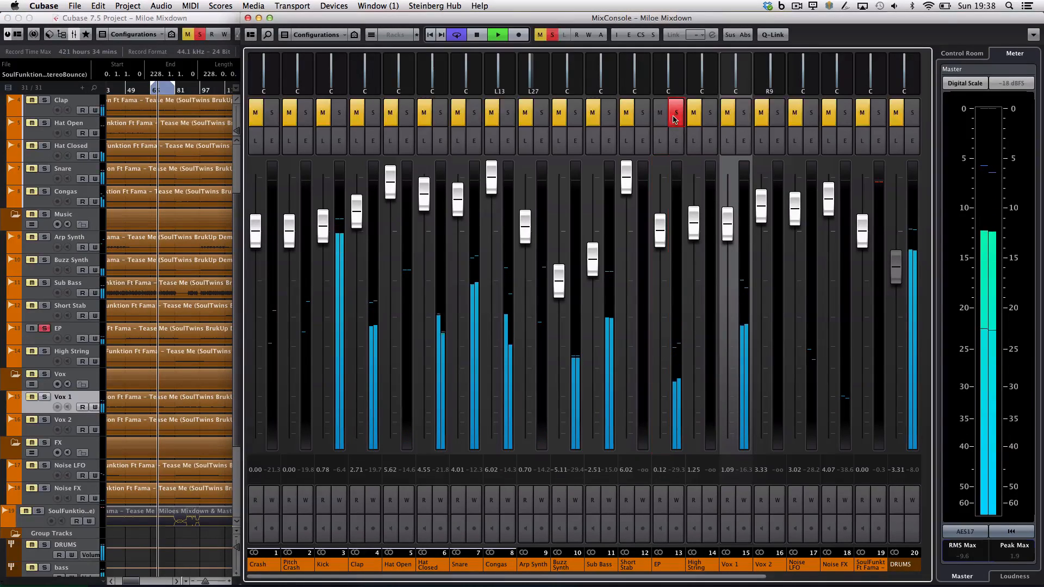
# Insert the Phaser modulation effect in the second insert slot of the EP channel.
pyautogui.click(676, 141)
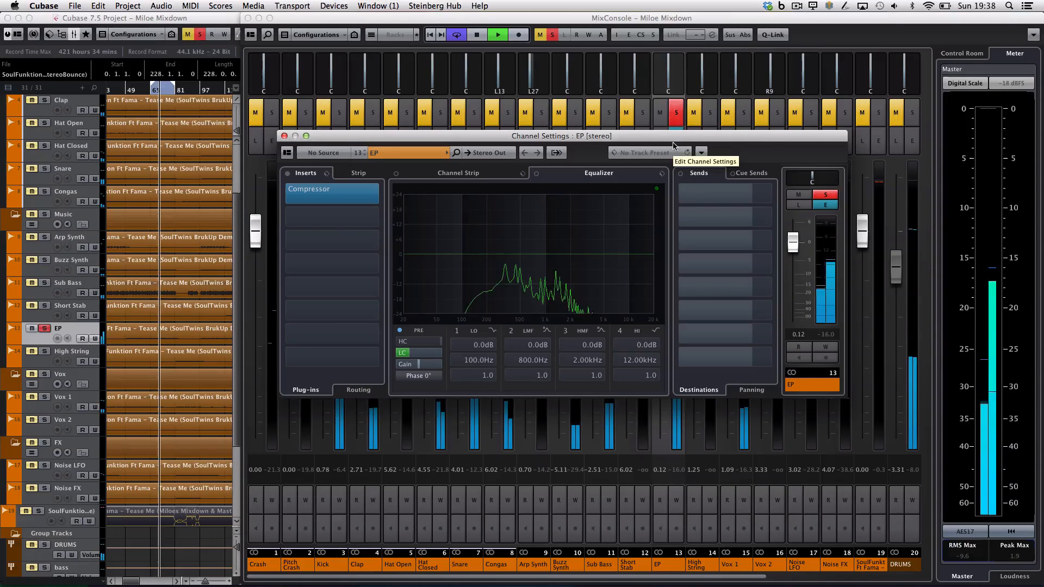
pyautogui.click(379, 219)
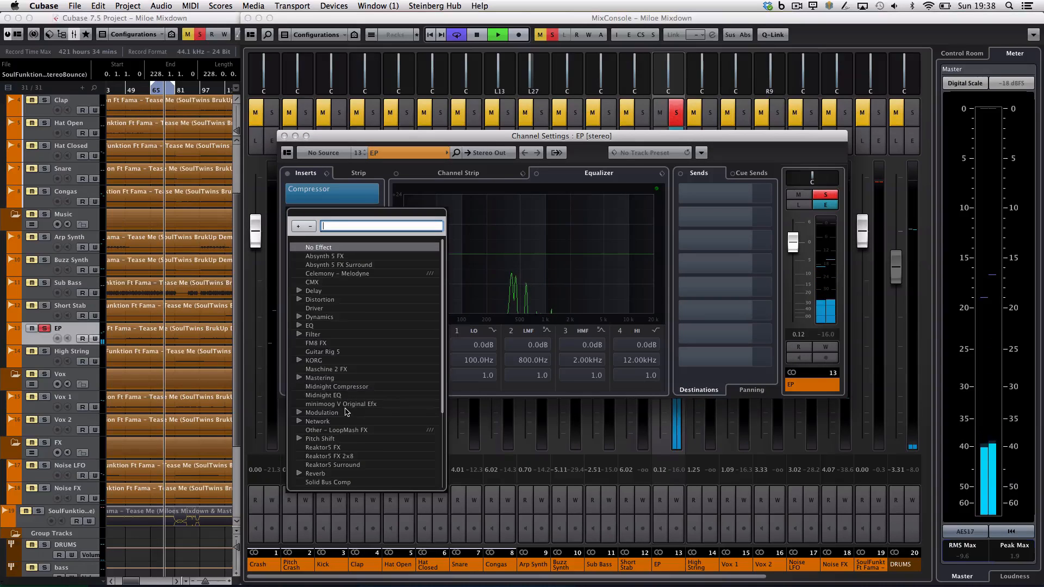
pyautogui.click(345, 412)
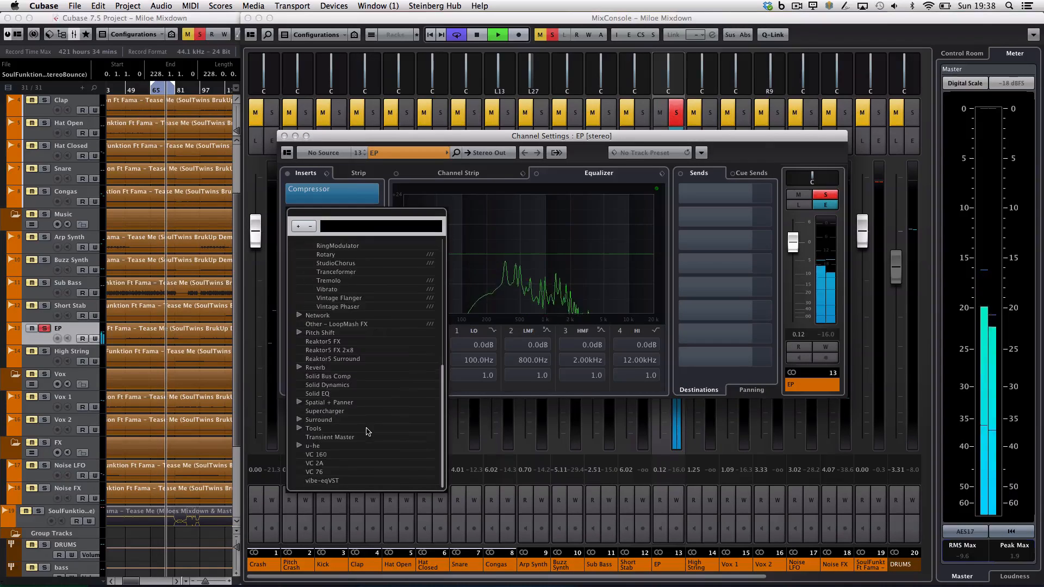
pyautogui.scroll(-3, 366, 431)
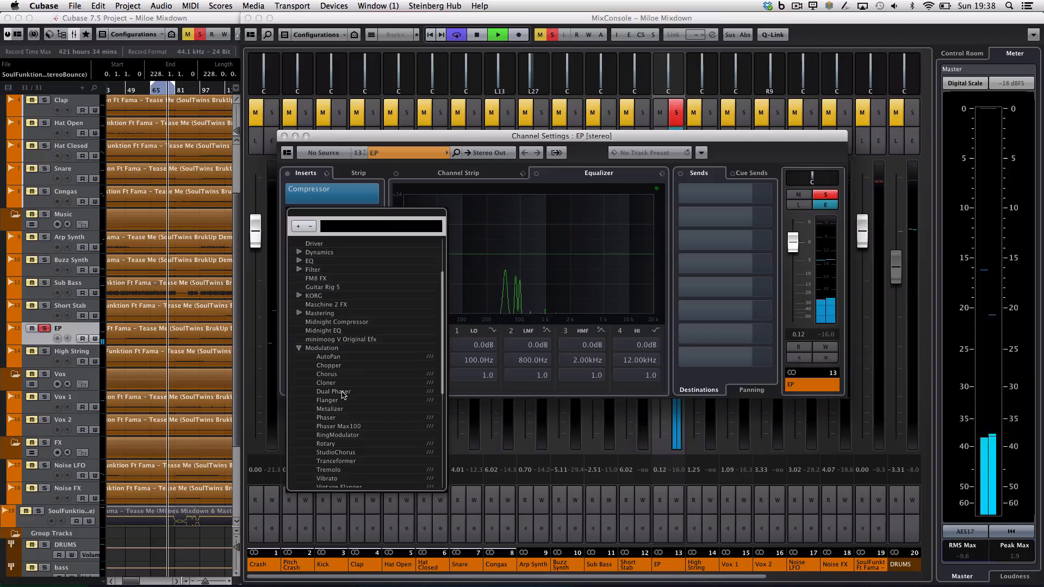
pyautogui.click(322, 417)
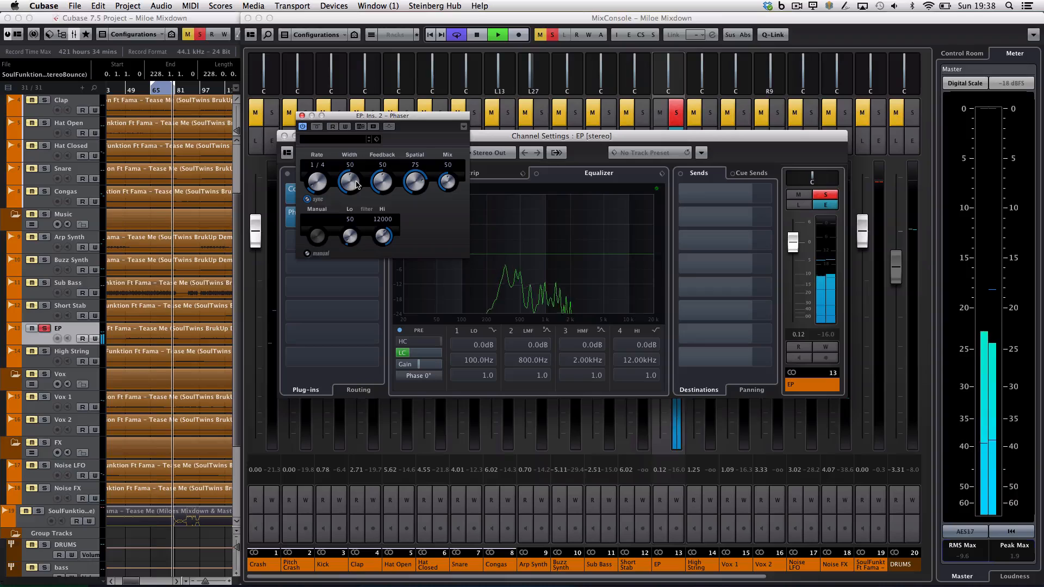
# Set the Phaser's width to 44, feedback to 62 and mix to 19, and raise the system volume.
pyautogui.moveTo(348, 185); pyautogui.dragTo(314, 188)
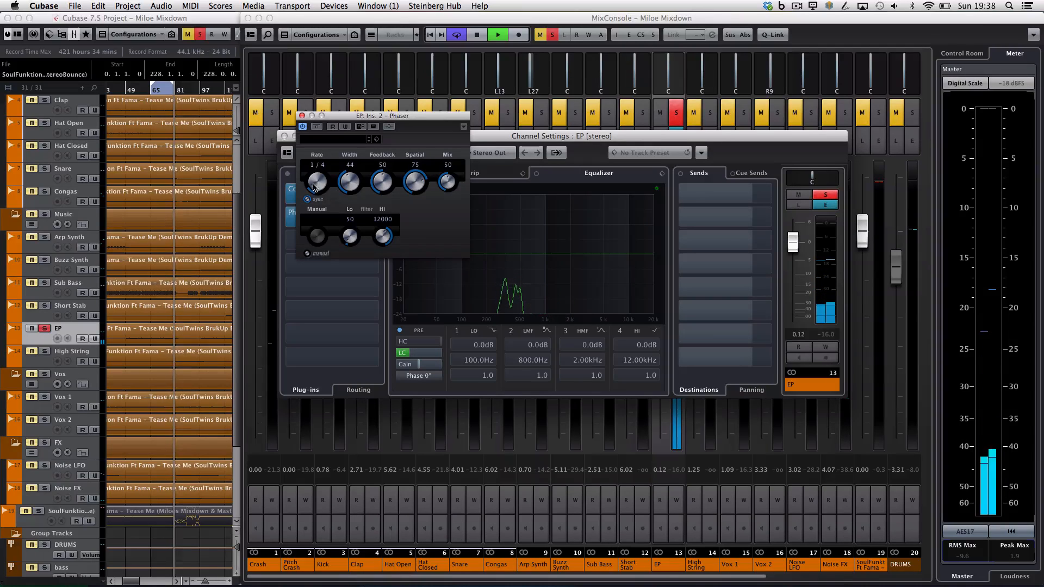
pyautogui.moveTo(379, 183); pyautogui.dragTo(447, 191)
pyautogui.press('XF86AudioRaiseVolume')
pyautogui.press('XF86AudioRaiseVolume')
# Turn off the Phaser's tempo sync and set its rate to 2.1.
pyautogui.click(307, 198)
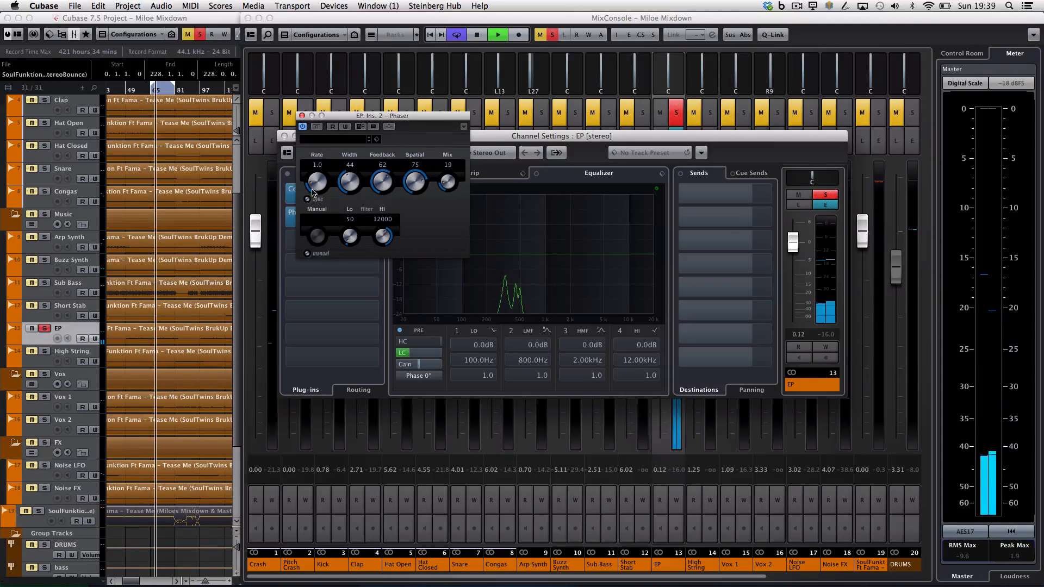
pyautogui.moveTo(316, 186); pyautogui.dragTo(318, 169)
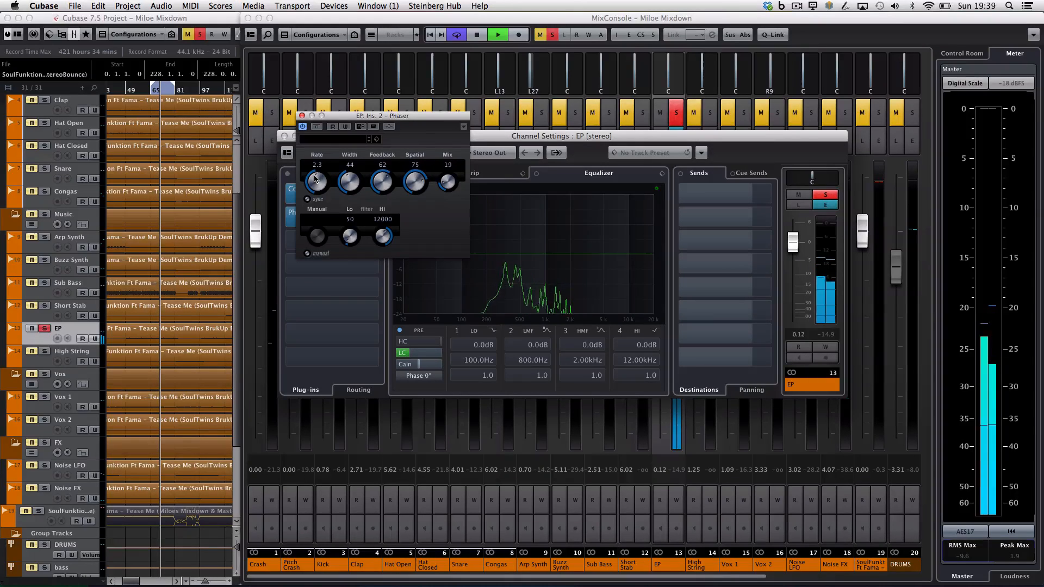
pyautogui.moveTo(314, 178); pyautogui.dragTo(318, 186)
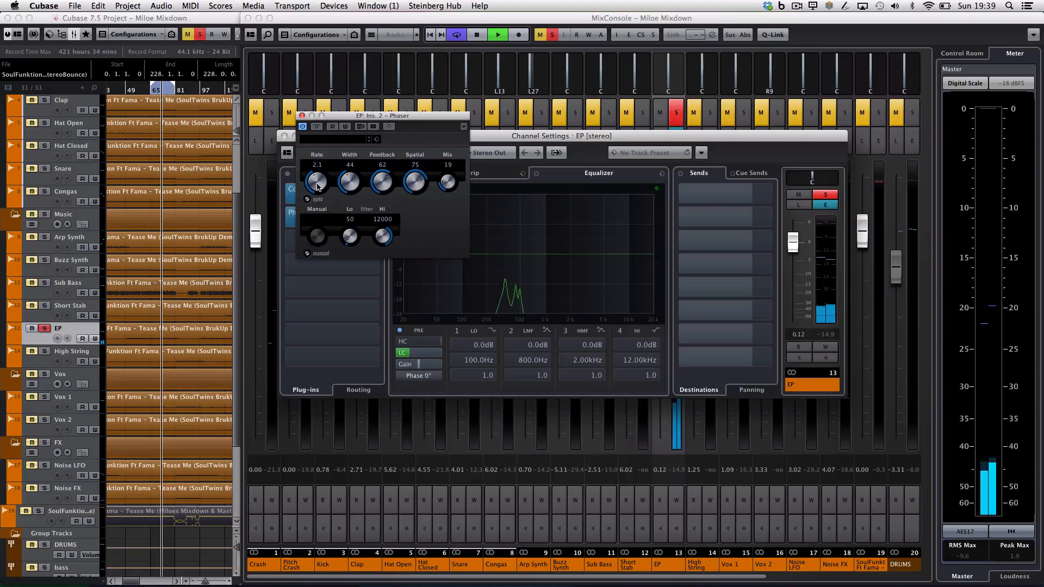
# Set the Phaser's high filter to 15760 and its width to 77.
pyautogui.moveTo(385, 236); pyautogui.dragTo(386, 215)
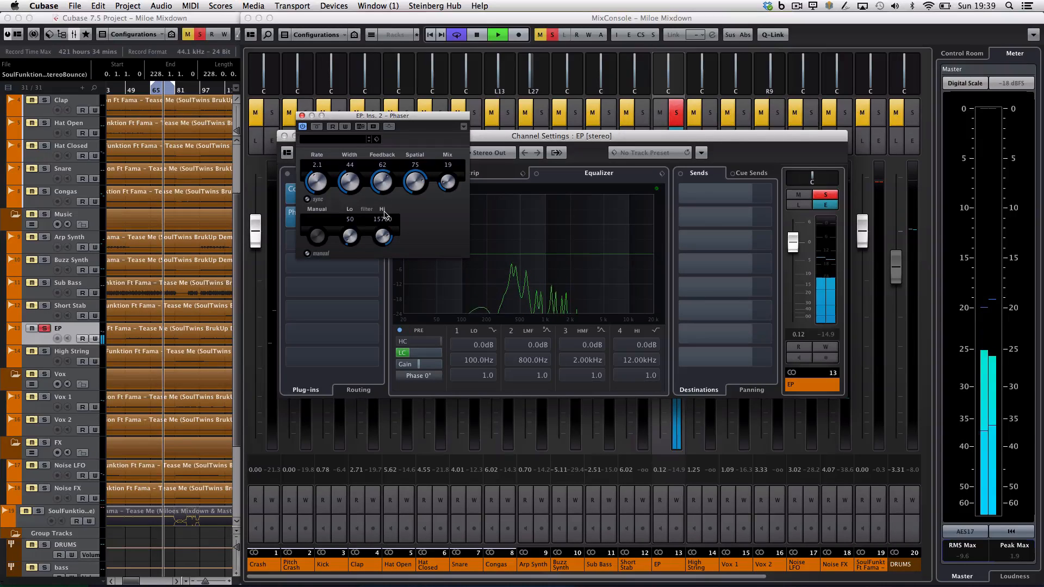
pyautogui.moveTo(350, 182); pyautogui.dragTo(356, 146)
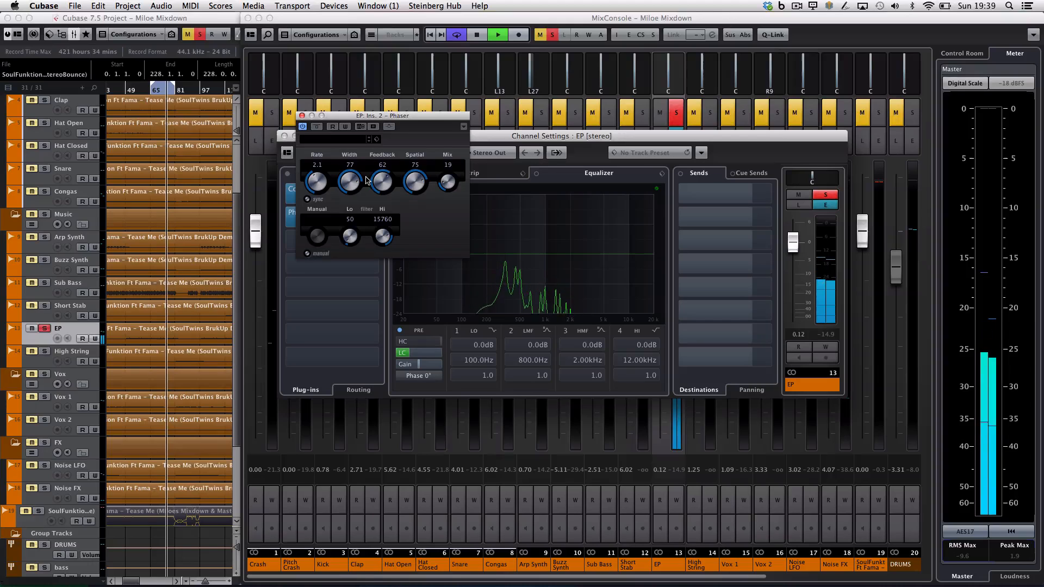
# Set the Phaser's rate to 3.0, mix to 24 and feedback to 74.
pyautogui.moveTo(326, 178)
pyautogui.mouseDown()
pyautogui.moveTo(325, 144)
pyautogui.moveTo(334, 178)
pyautogui.mouseUp()
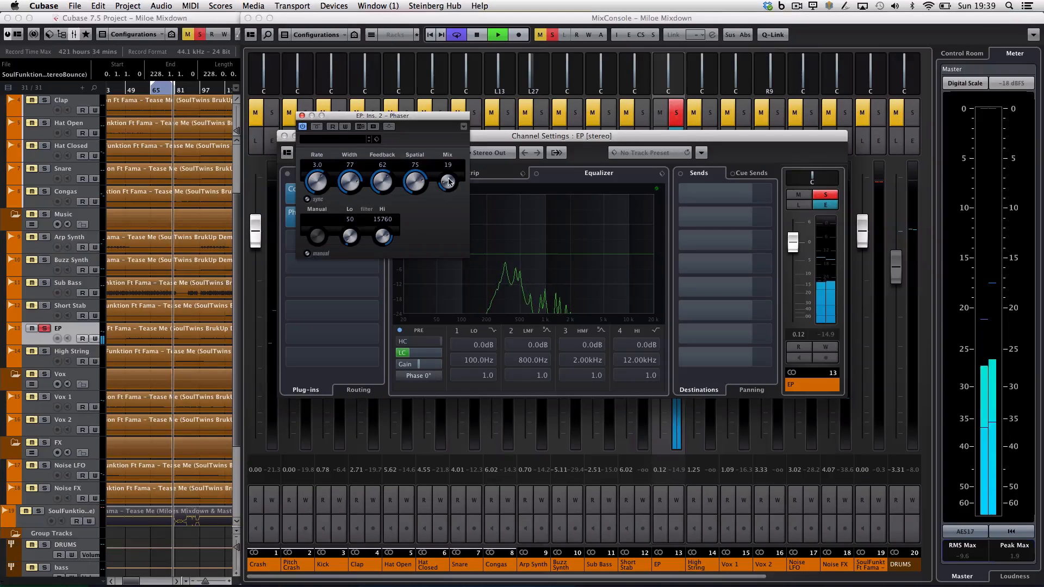
pyautogui.moveTo(450, 182); pyautogui.dragTo(451, 179)
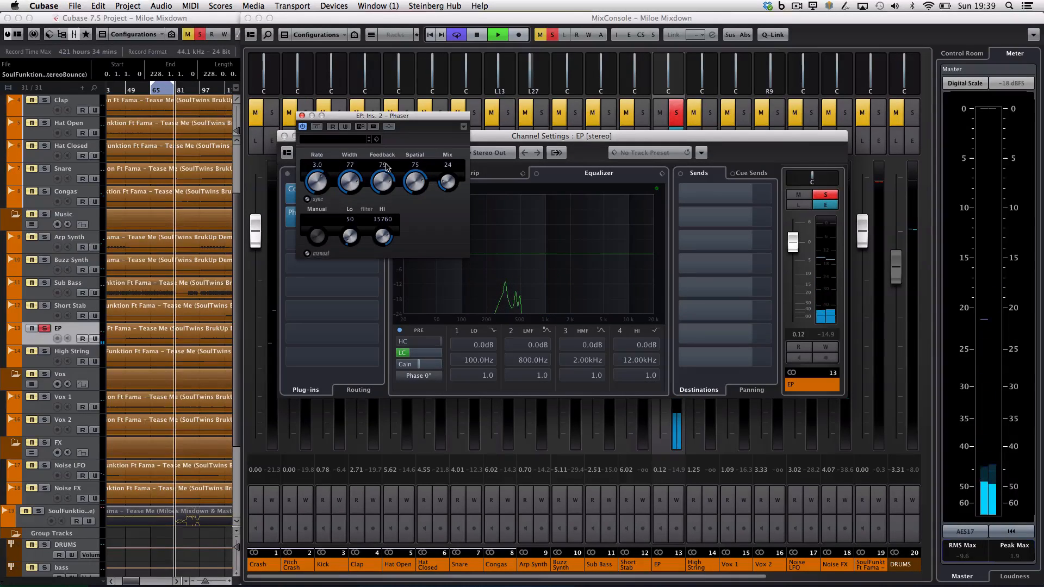
pyautogui.moveTo(385, 183); pyautogui.dragTo(386, 161)
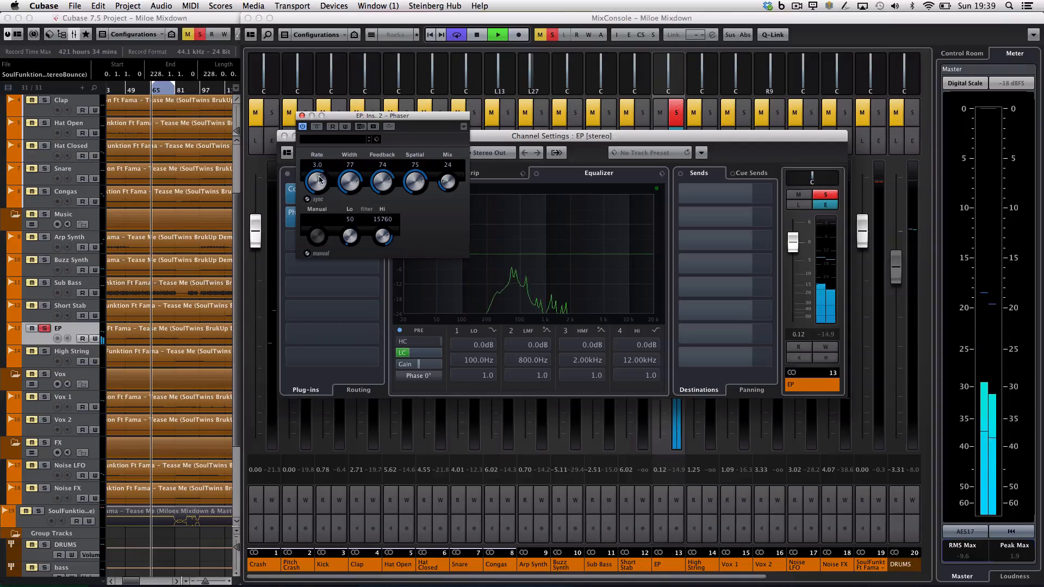
# Lower the Phaser's rate to 1.0 and compare the EP sound with the effect bypassed and active.
pyautogui.moveTo(317, 183); pyautogui.dragTo(330, 224)
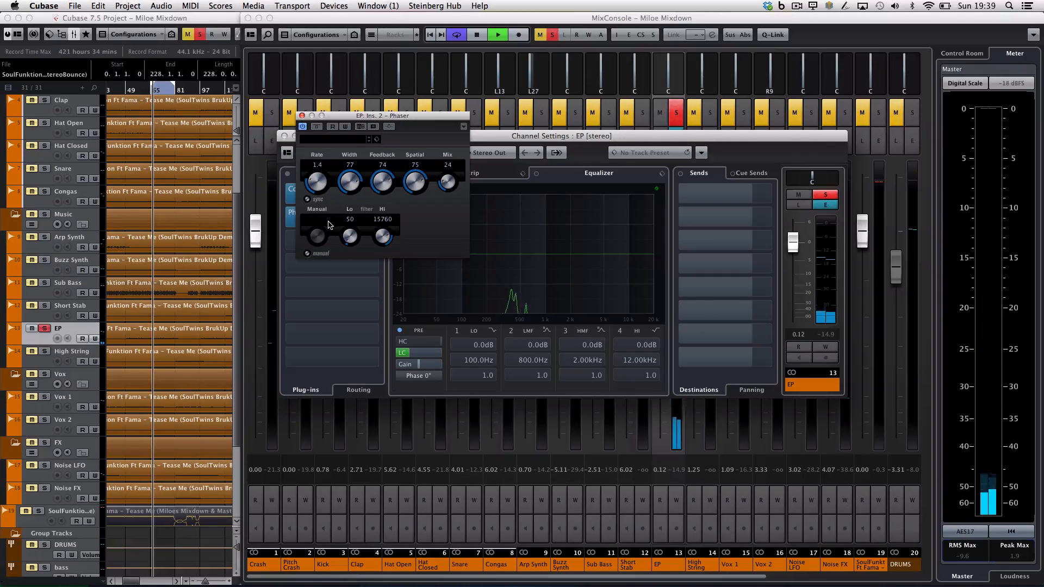
pyautogui.moveTo(319, 186); pyautogui.dragTo(320, 190)
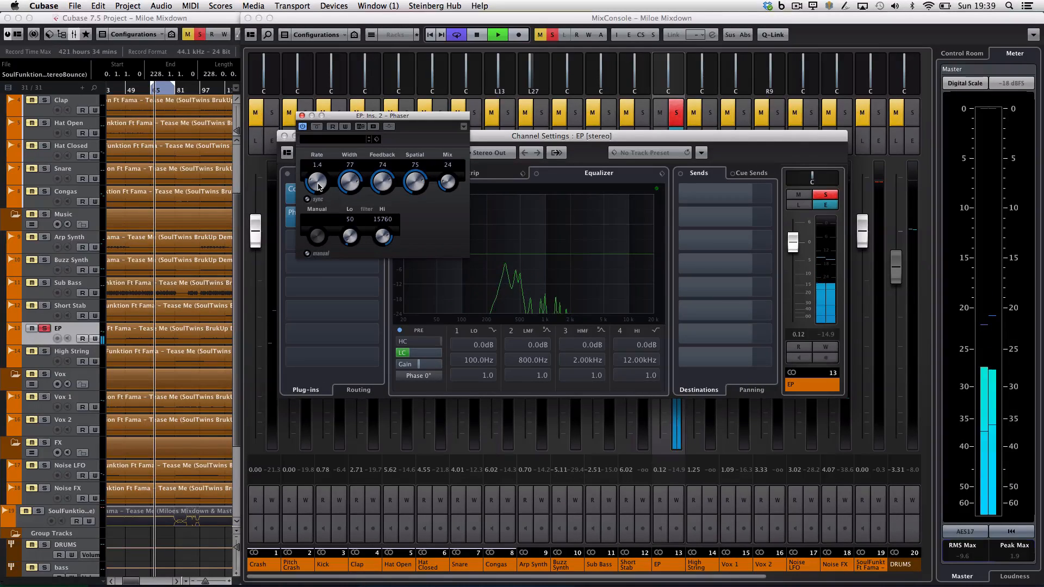
pyautogui.moveTo(321, 191); pyautogui.dragTo(318, 188)
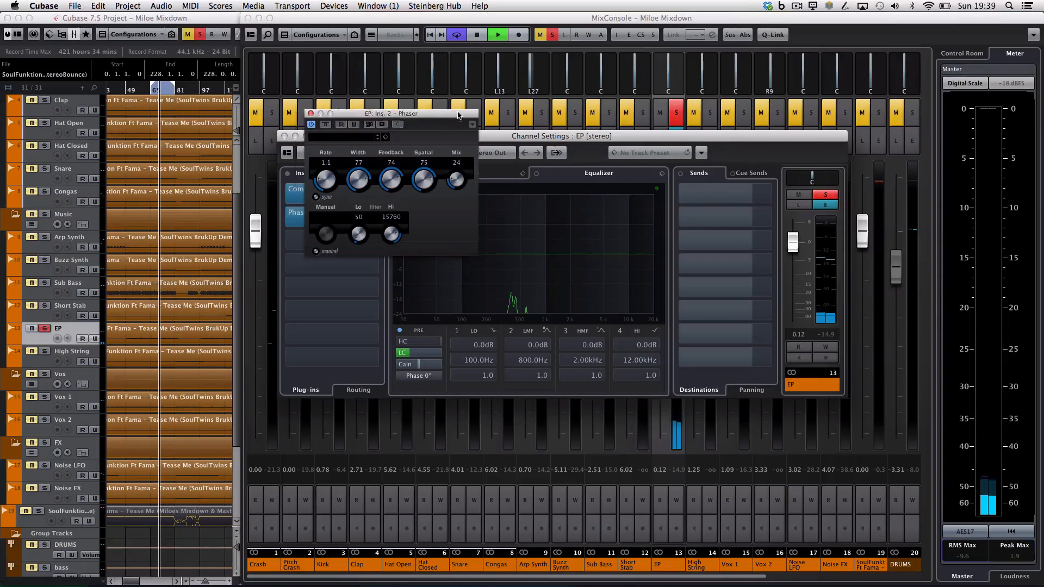
pyautogui.moveTo(429, 120); pyautogui.dragTo(733, 100)
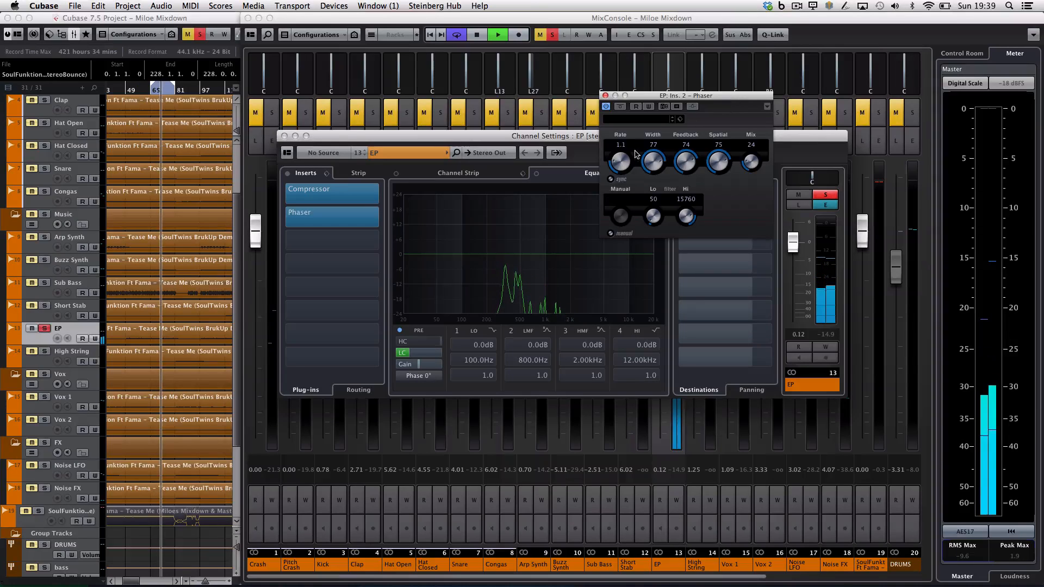
pyautogui.scroll(-1, 618, 170)
pyautogui.click(619, 107)
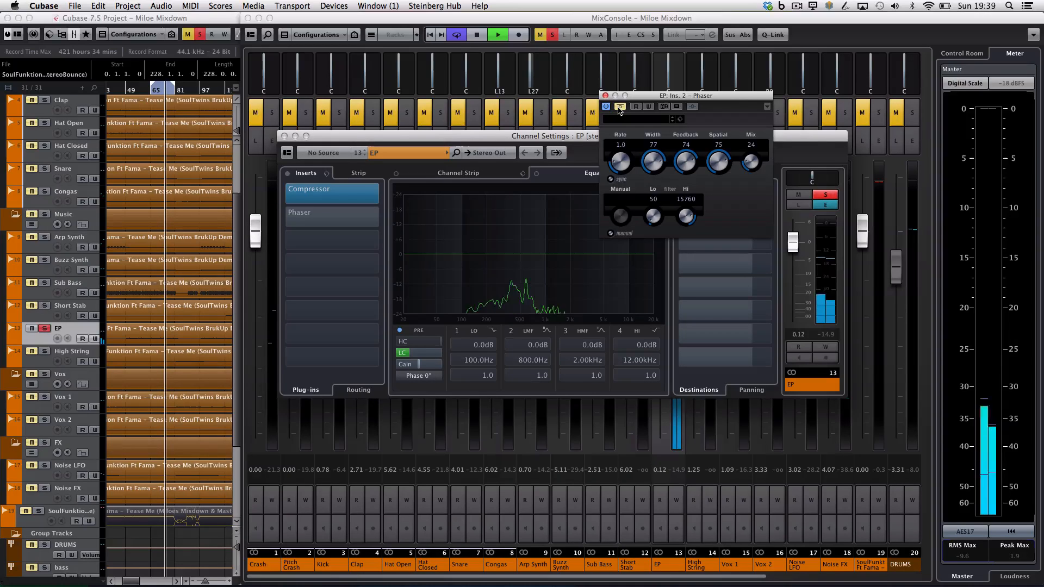
pyautogui.click(620, 107)
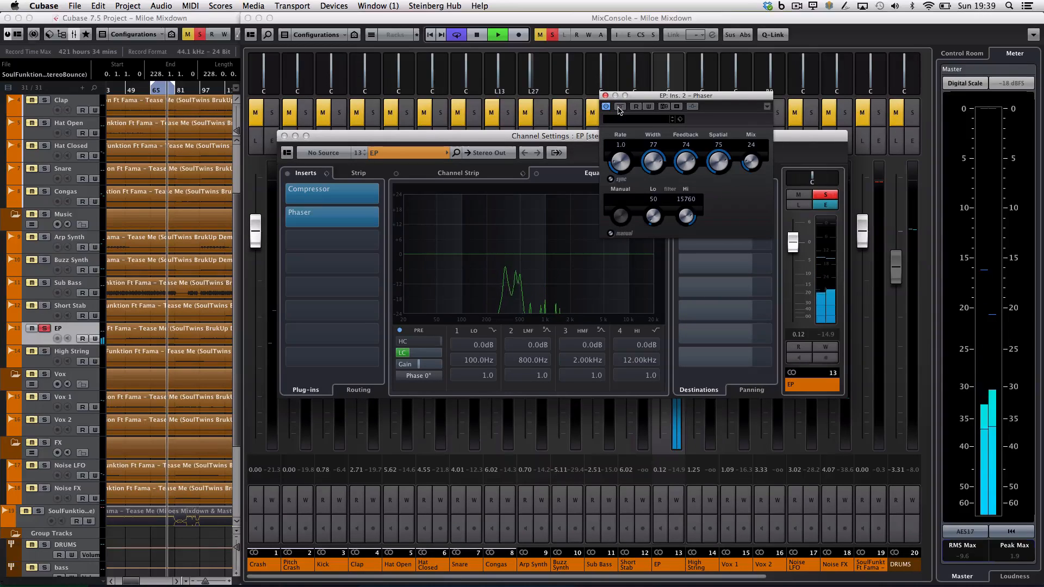
# Turn on the Phaser's tempo sync at 1/8, set its feedback to 37 and close the plug-in window.
pyautogui.click(611, 180)
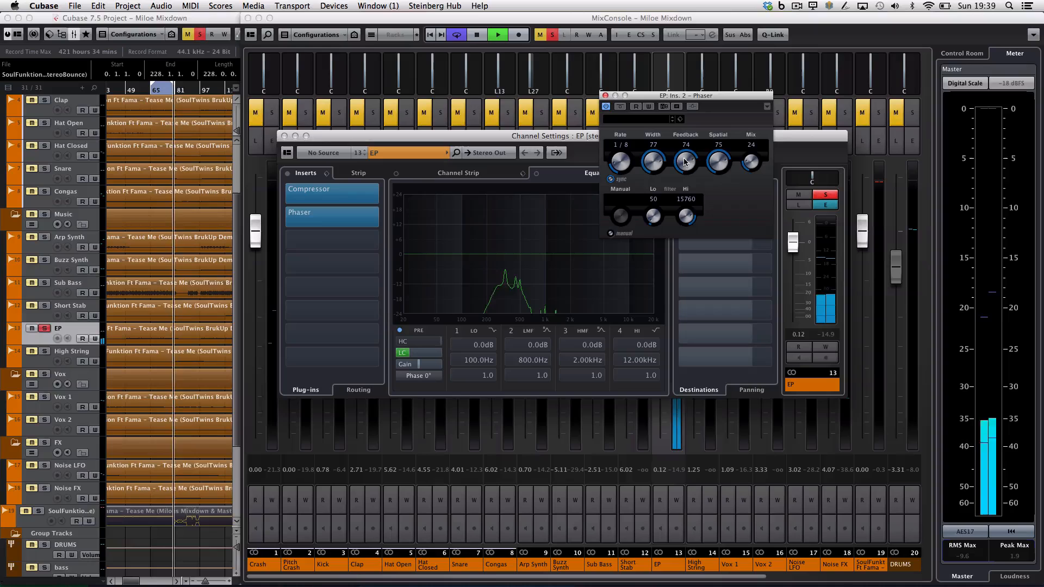
pyautogui.moveTo(688, 181); pyautogui.dragTo(684, 165)
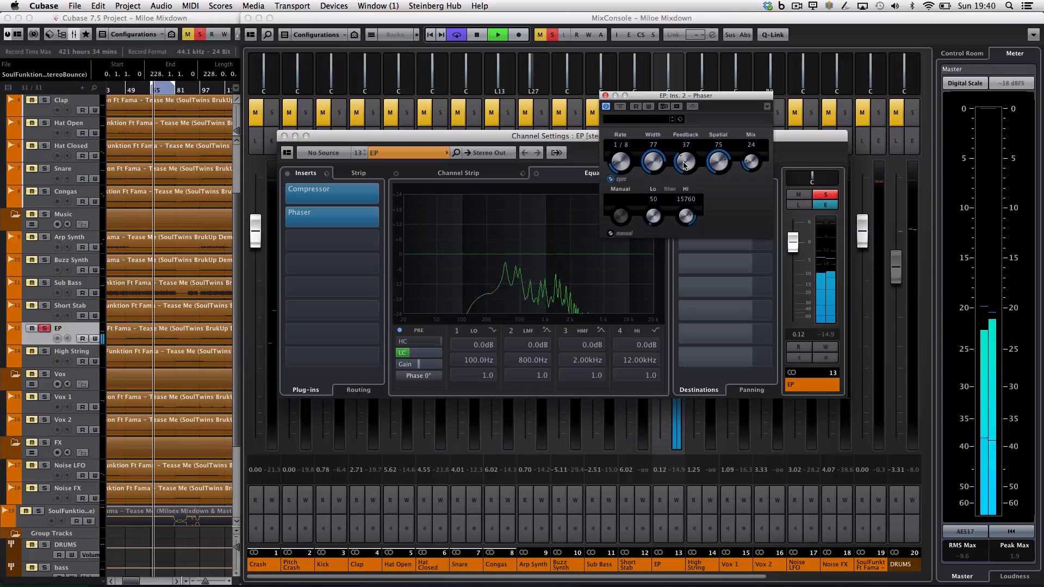
pyautogui.click(605, 95)
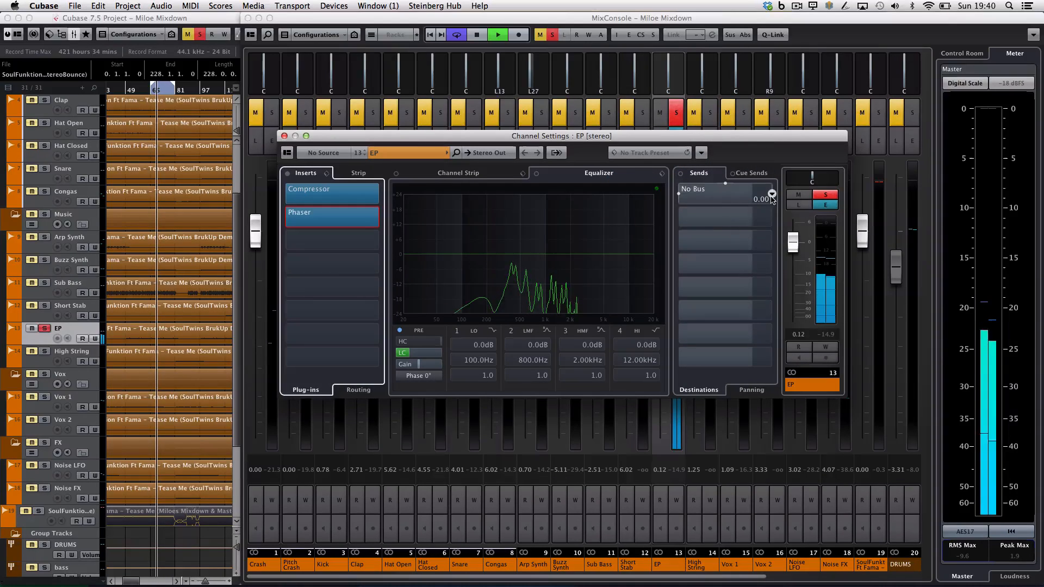
# Route the EP channel's first send to Lexicon Reverb, switch it on and set its level to -8.98.
pyautogui.click(703, 217)
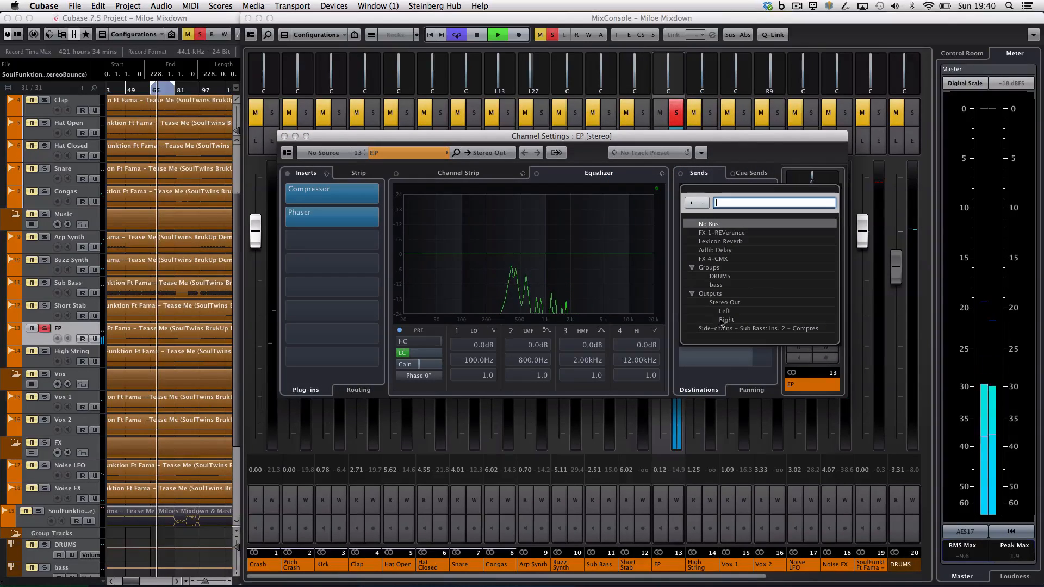
pyautogui.click(722, 241)
pyautogui.click(707, 194)
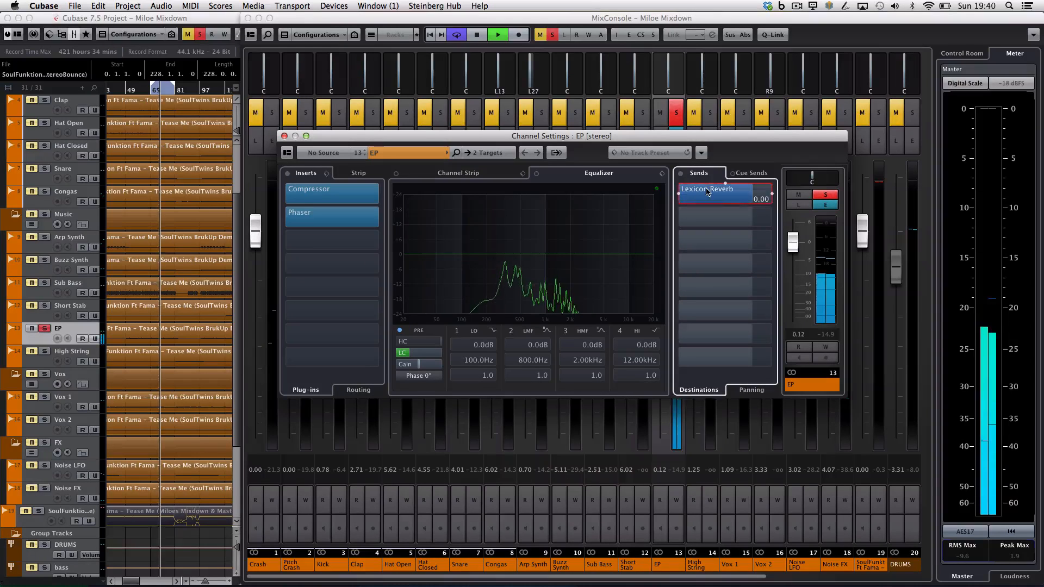
pyautogui.moveTo(734, 200); pyautogui.dragTo(721, 201)
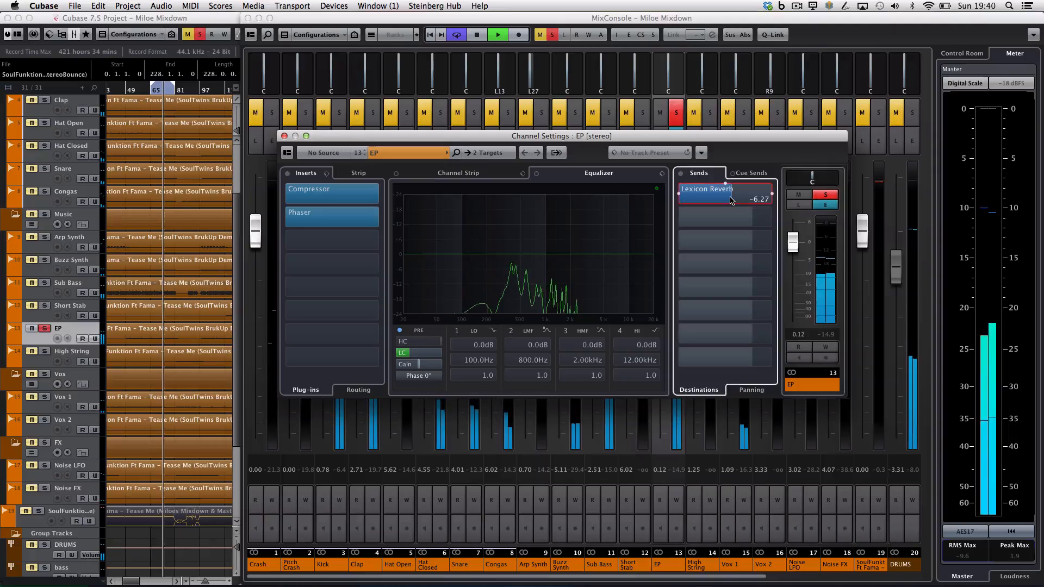
pyautogui.scroll(-3, 726, 200)
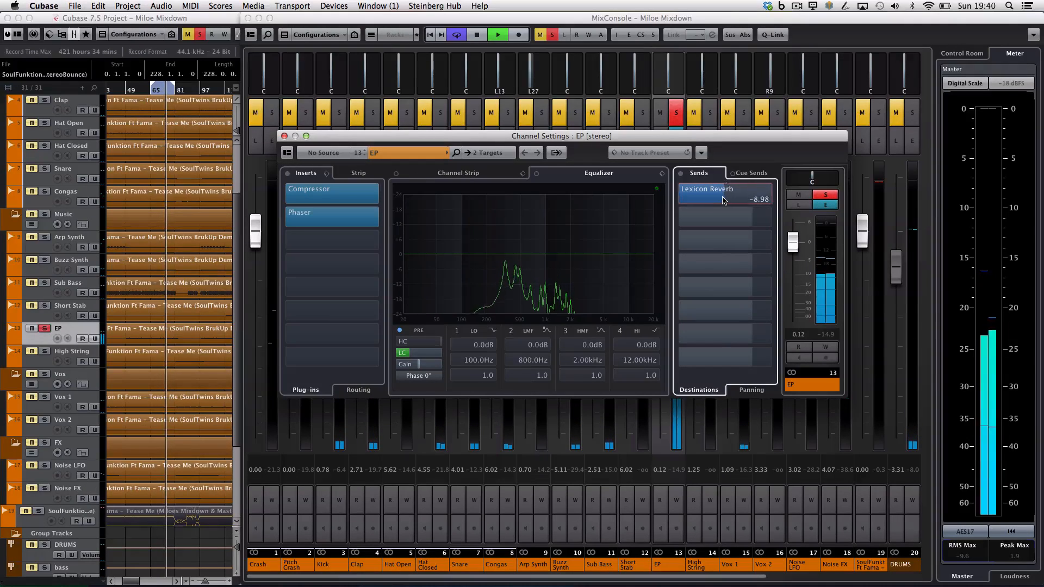
pyautogui.scroll(-2, 727, 200)
# Unsolo the EP channel, bypass its Phaser insert while the full mix plays at lower system volume, and close the channel settings.
pyautogui.click(825, 195)
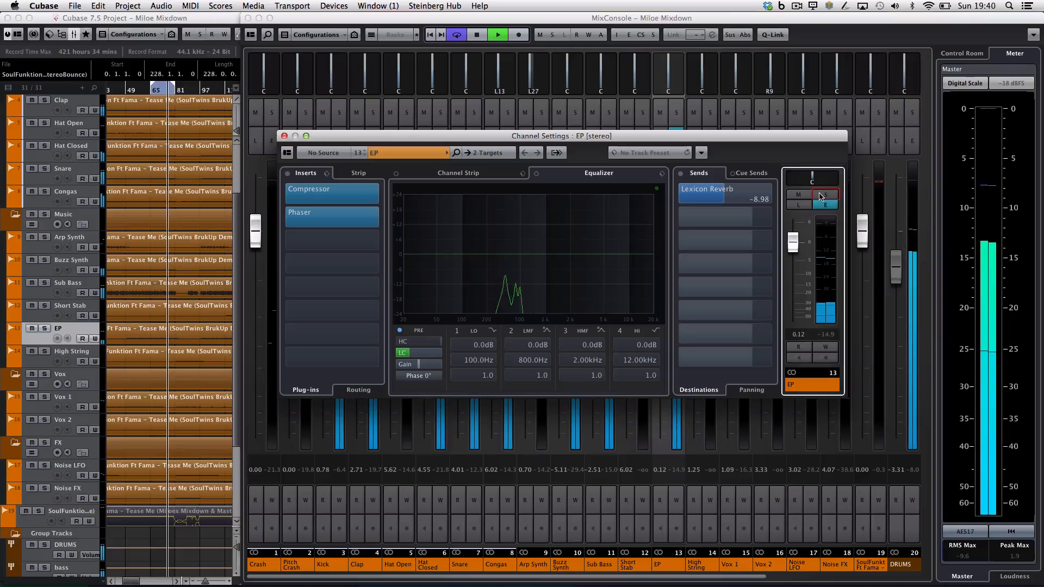
pyautogui.press('XF86AudioLowerVolume')
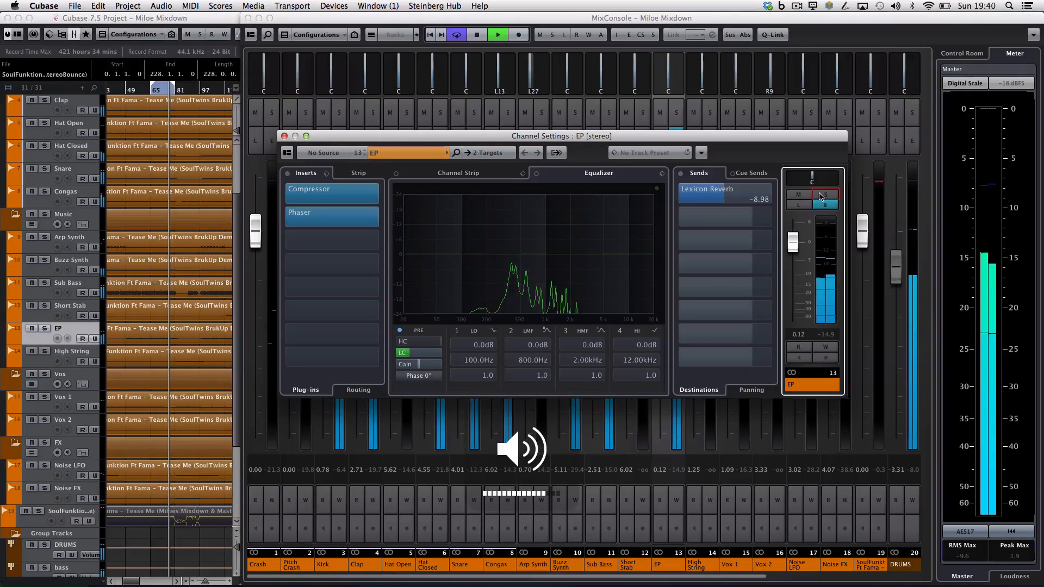
pyautogui.click(285, 217)
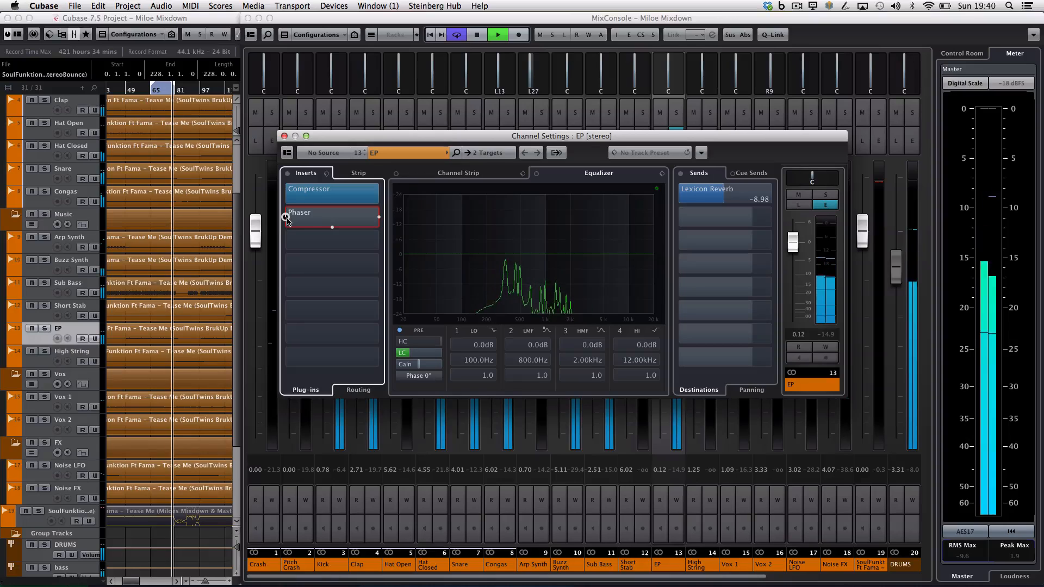
pyautogui.press('space')
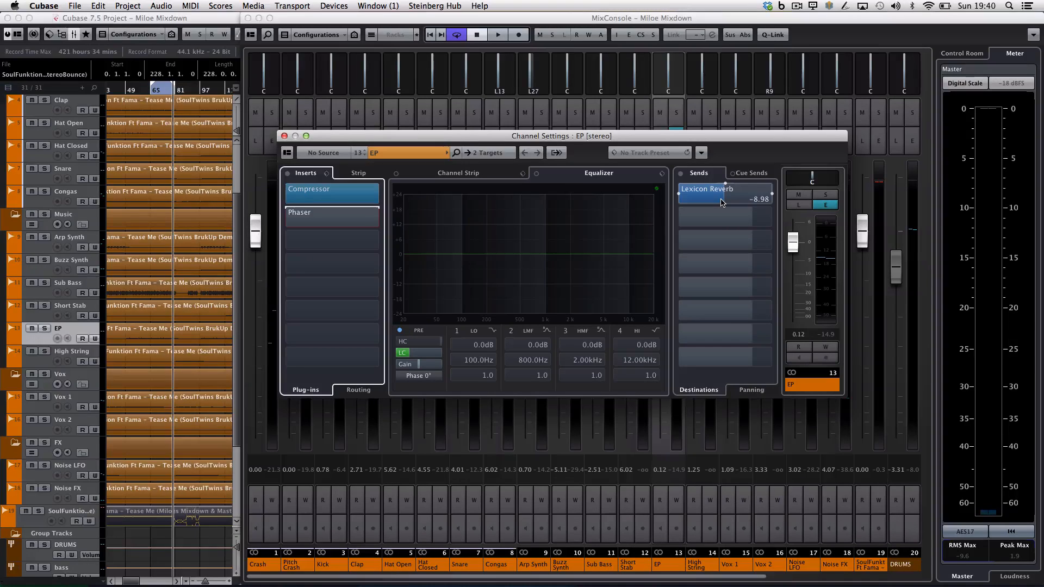
pyautogui.press('space')
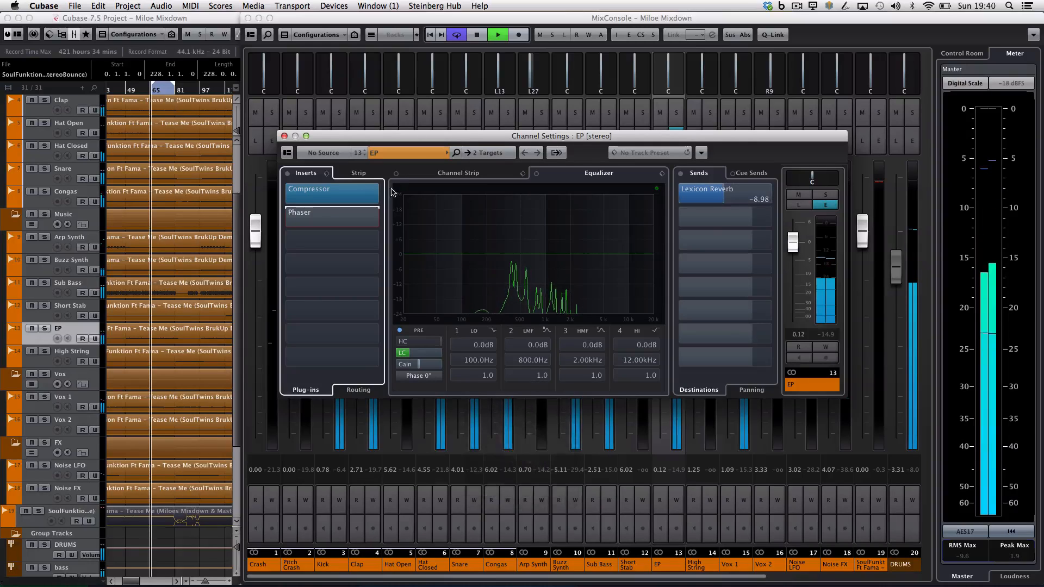
pyautogui.click(284, 136)
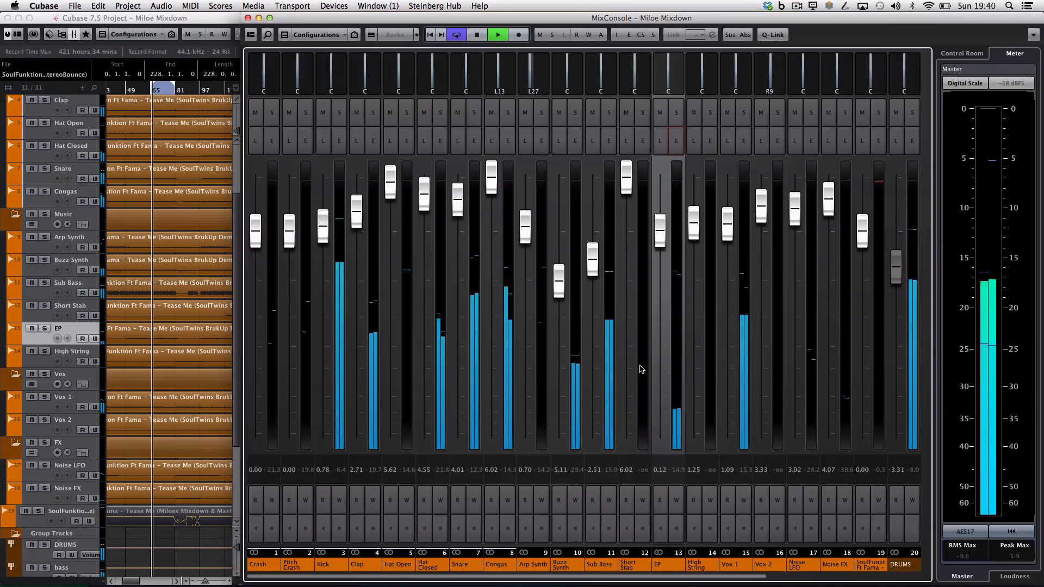
# Set the Sub Bass fader to -2.12 and the Snare fader to 3.56, and continue playback from around bar 97.
pyautogui.moveTo(593, 270); pyautogui.dragTo(597, 264)
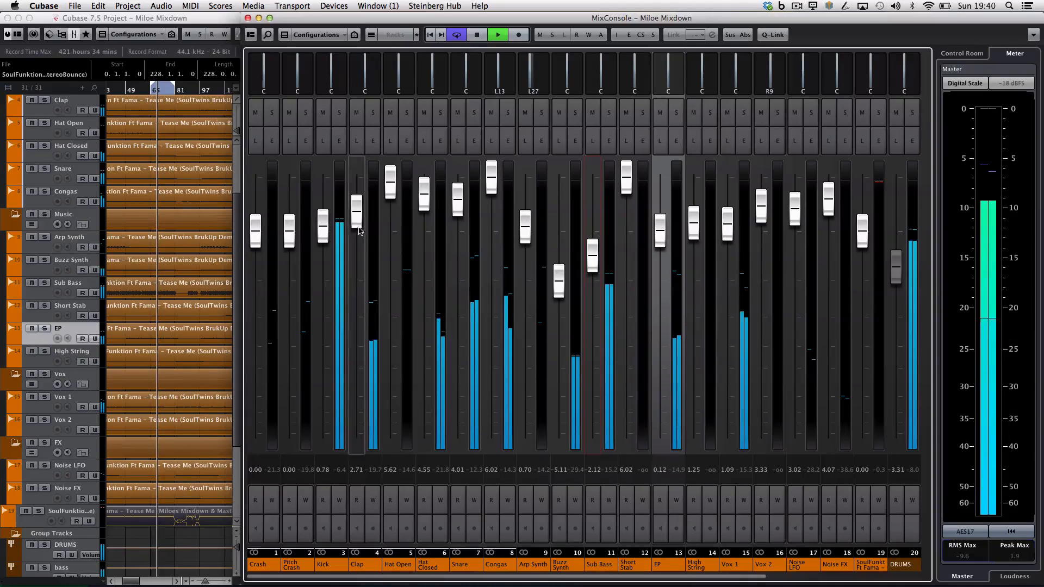
pyautogui.moveTo(458, 206); pyautogui.dragTo(458, 211)
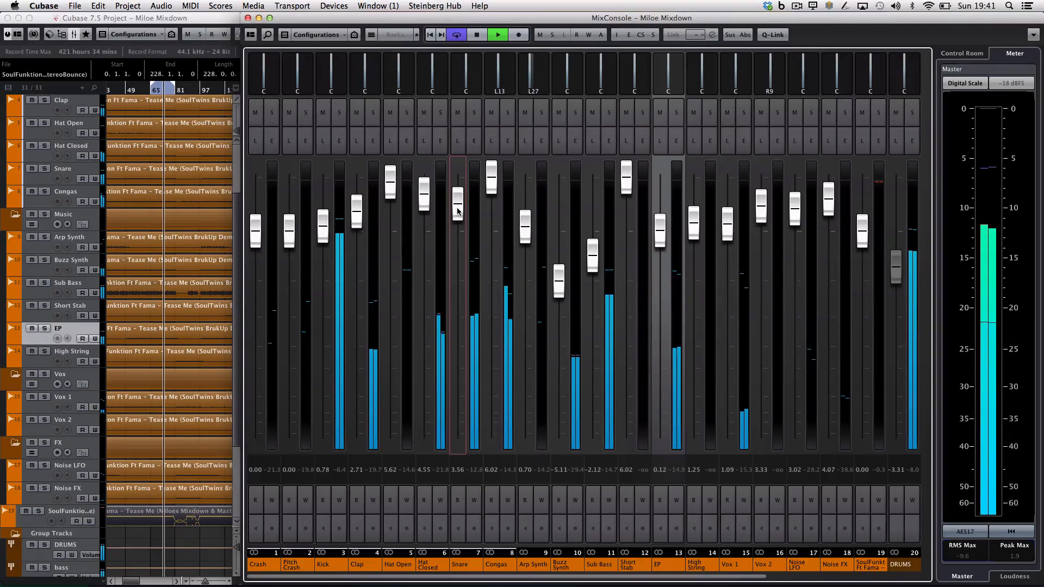
pyautogui.click(199, 96)
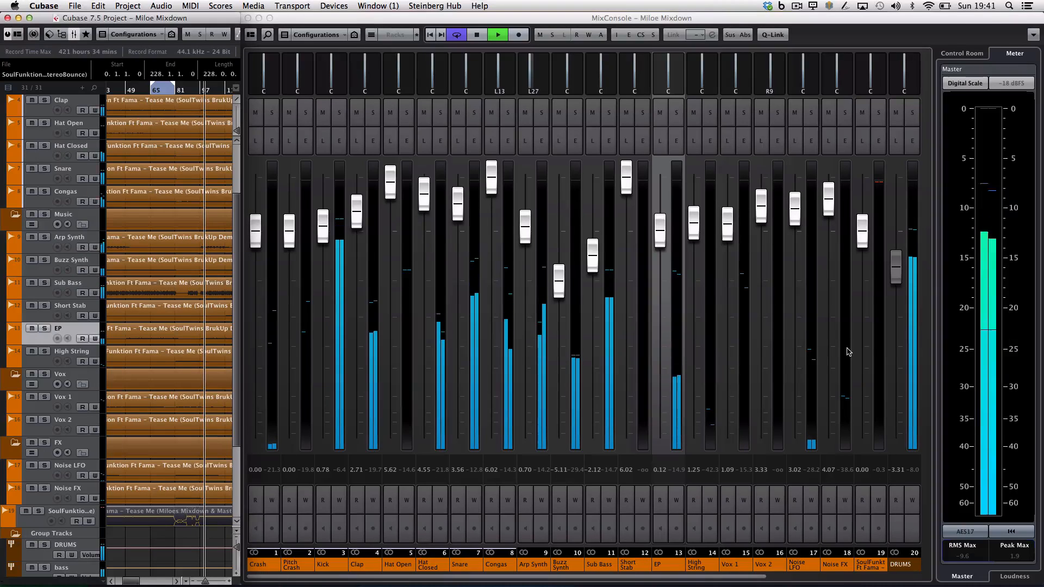
# Stop playback and open the channel settings of the Stereo Out channel.
pyautogui.hscroll(5, 874, 408)
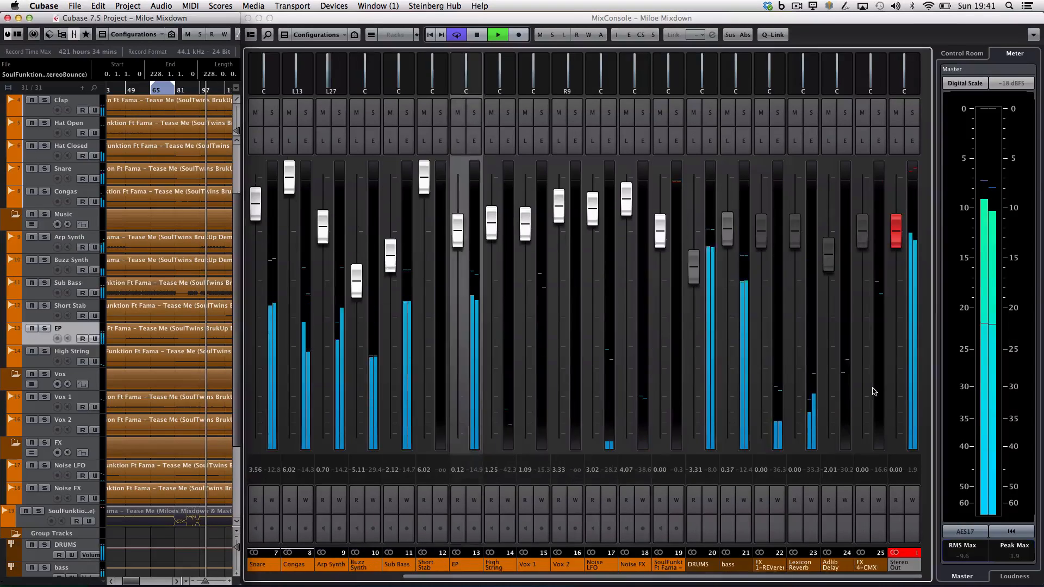
pyautogui.press('space')
pyautogui.click(907, 553)
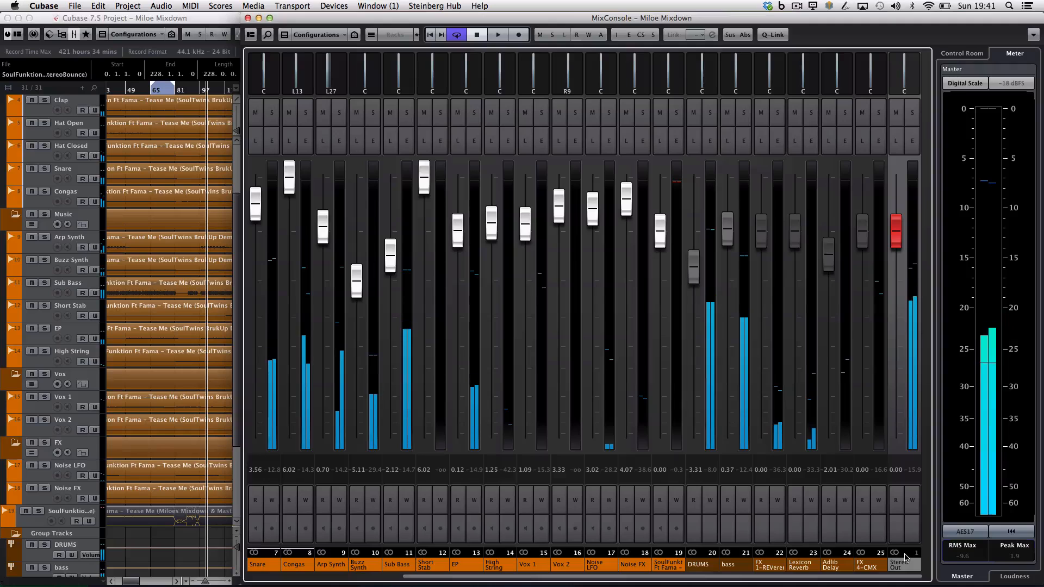
pyautogui.click(914, 141)
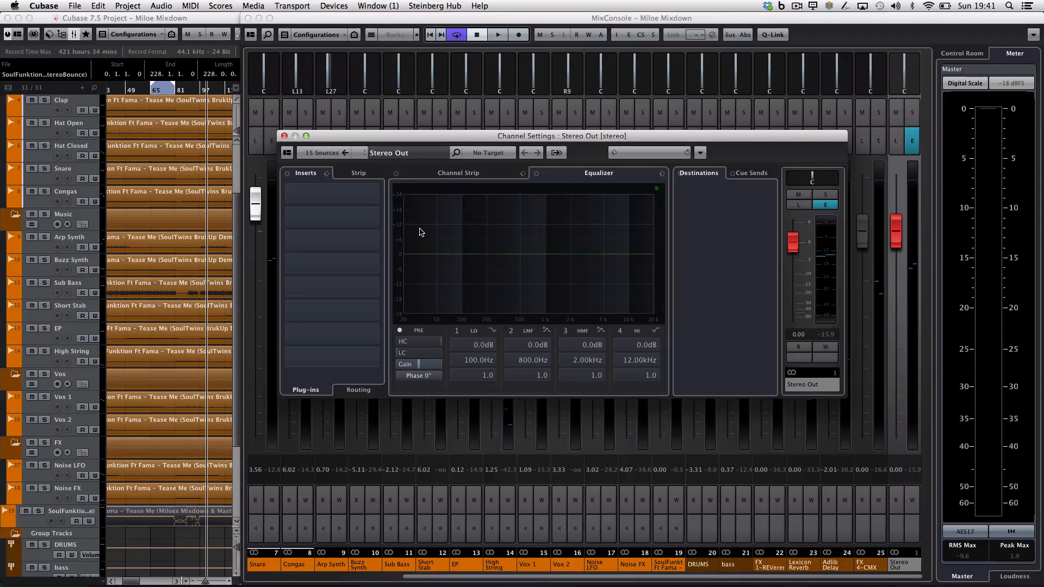
# Insert Solid Bus Comp in the first insert slot of the Stereo Out channel and move its window clear of the channel settings.
pyautogui.click(379, 195)
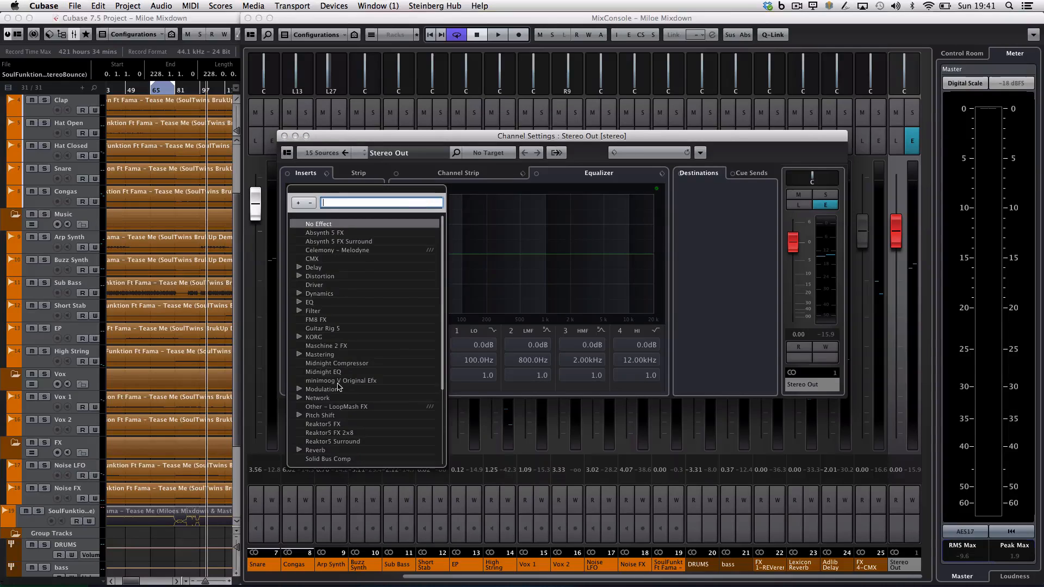
pyautogui.scroll(-4, 338, 387)
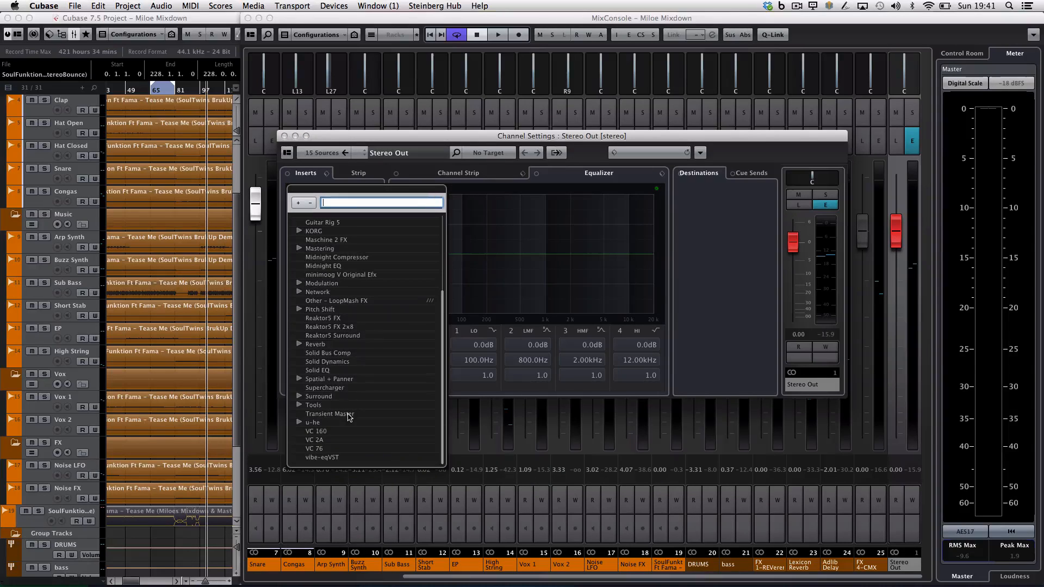
pyautogui.scroll(4, 349, 416)
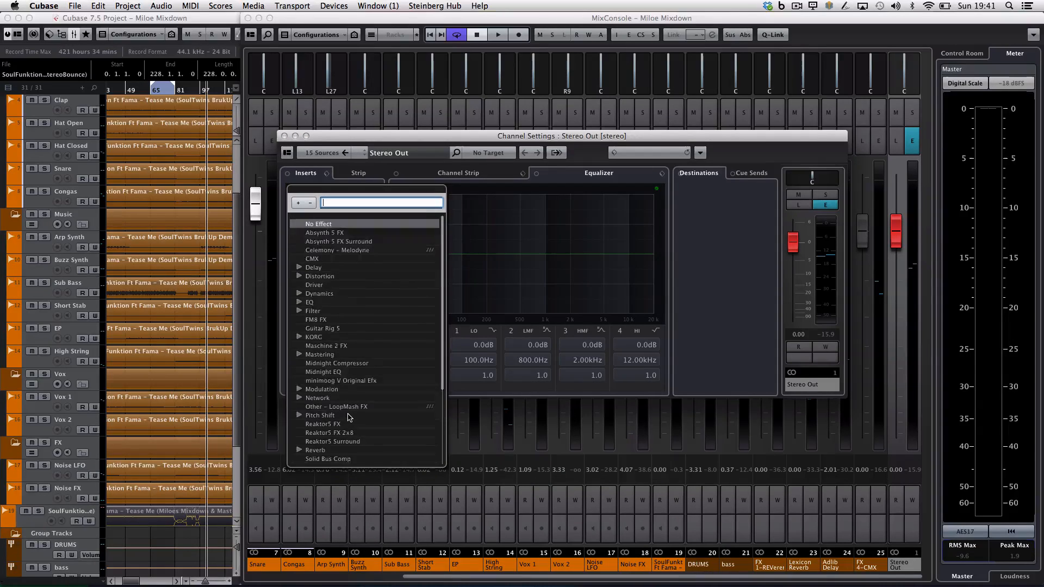
pyautogui.scroll(-4, 348, 416)
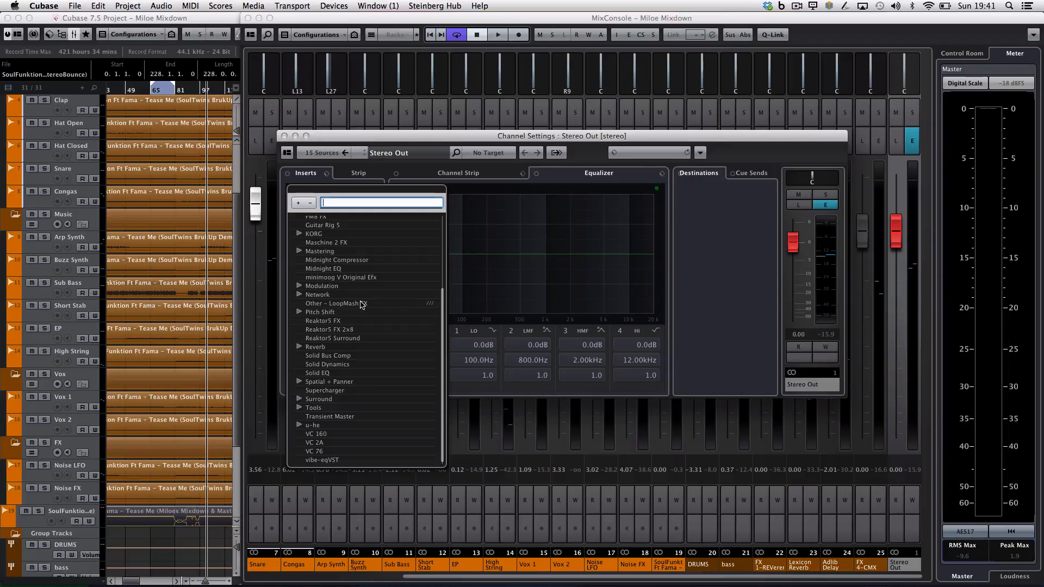
pyautogui.scroll(-1, 362, 304)
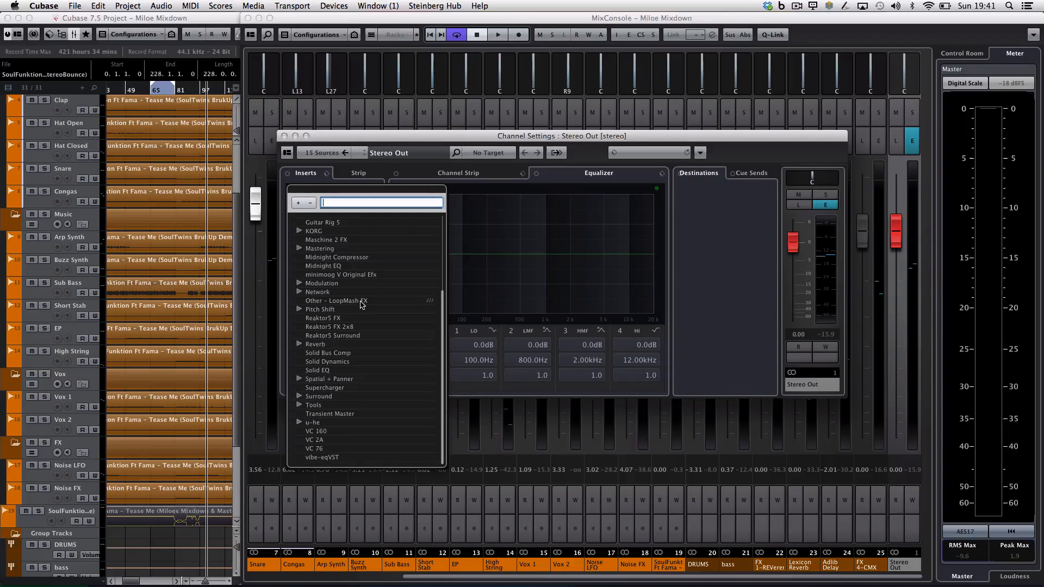
pyautogui.click(327, 353)
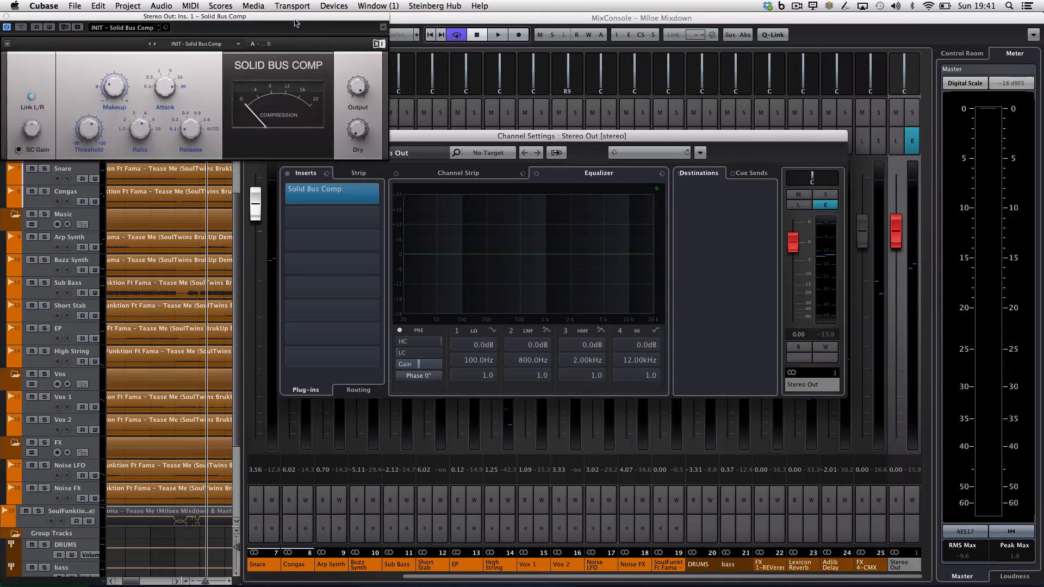
pyautogui.moveTo(295, 23); pyautogui.dragTo(357, 20)
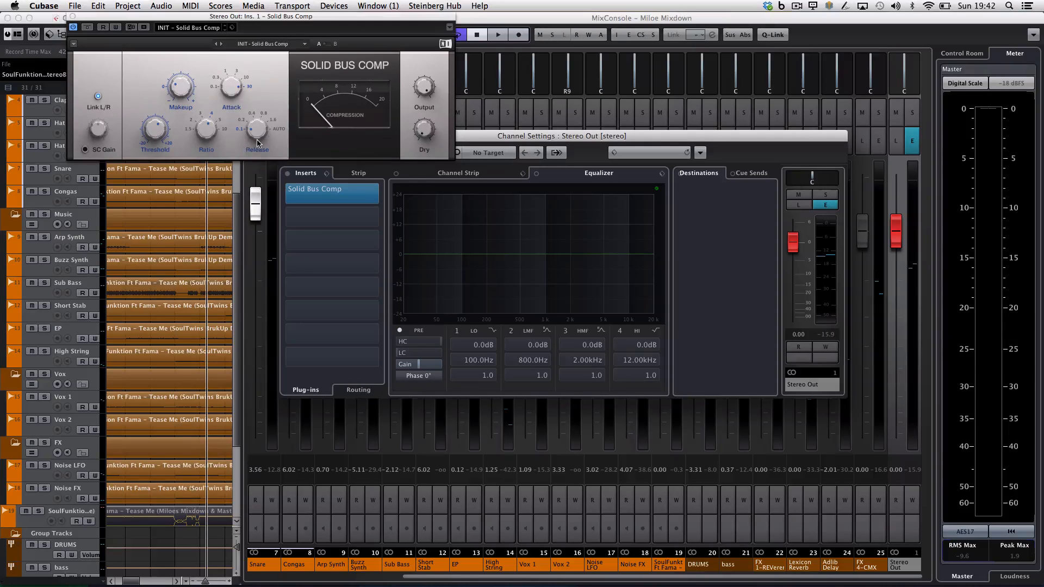
# Adjust the Solid Bus Comp release, move its window over the channel settings, and lower the threshold to 5.2 dB during playback.
pyautogui.moveTo(259, 128); pyautogui.dragTo(259, 121)
pyautogui.moveTo(171, 20); pyautogui.dragTo(528, 85)
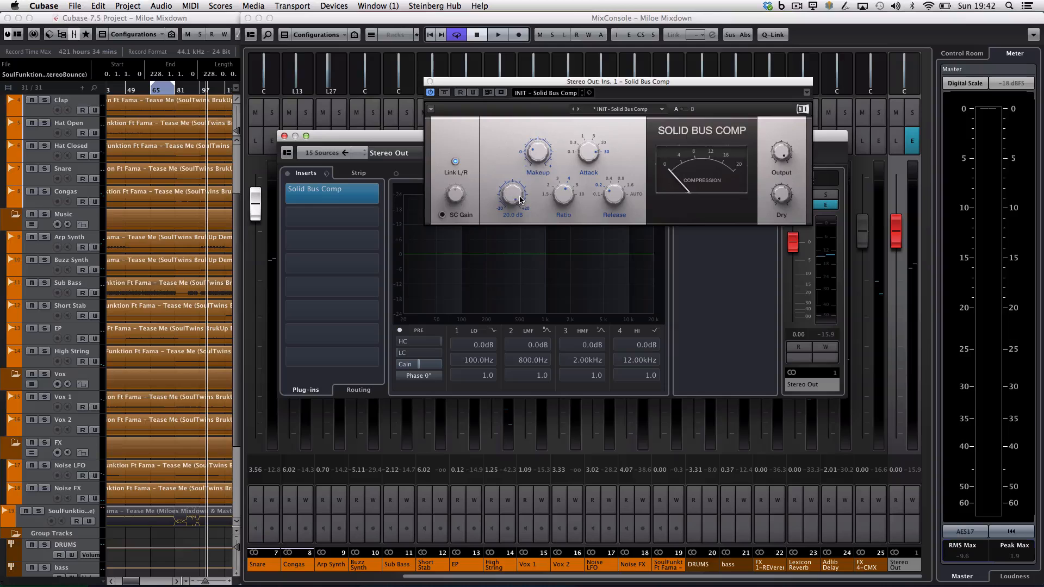
pyautogui.press('space')
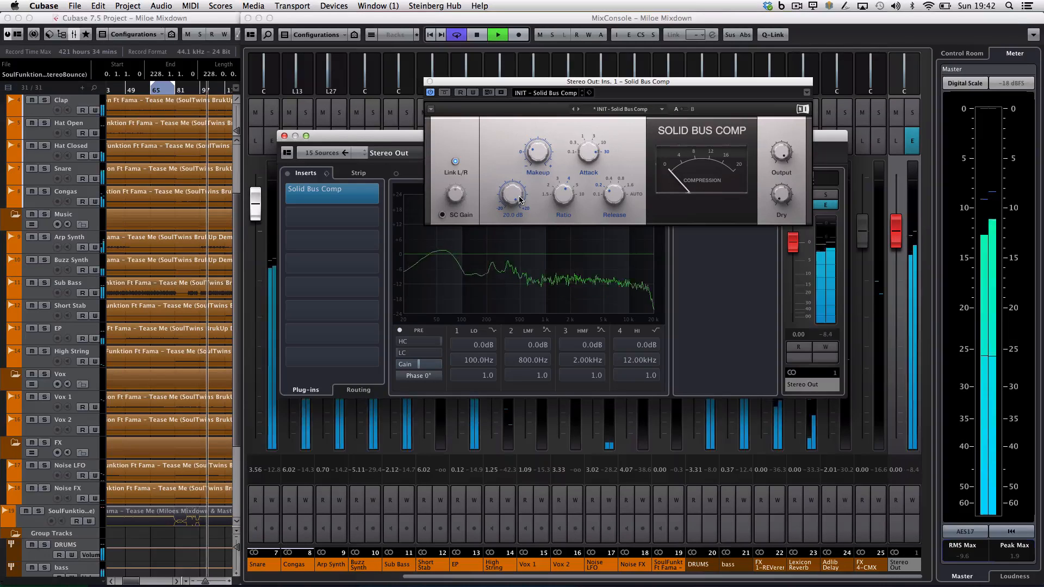
pyautogui.moveTo(513, 195)
pyautogui.mouseDown()
pyautogui.moveTo(513, 234)
pyautogui.moveTo(508, 201)
pyautogui.mouseUp()
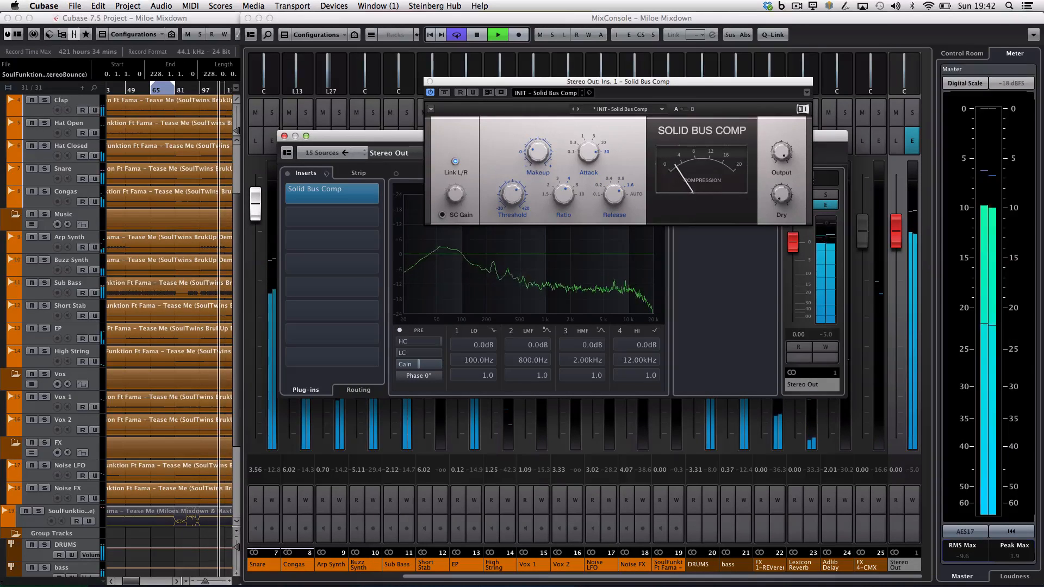
pyautogui.moveTo(511, 203)
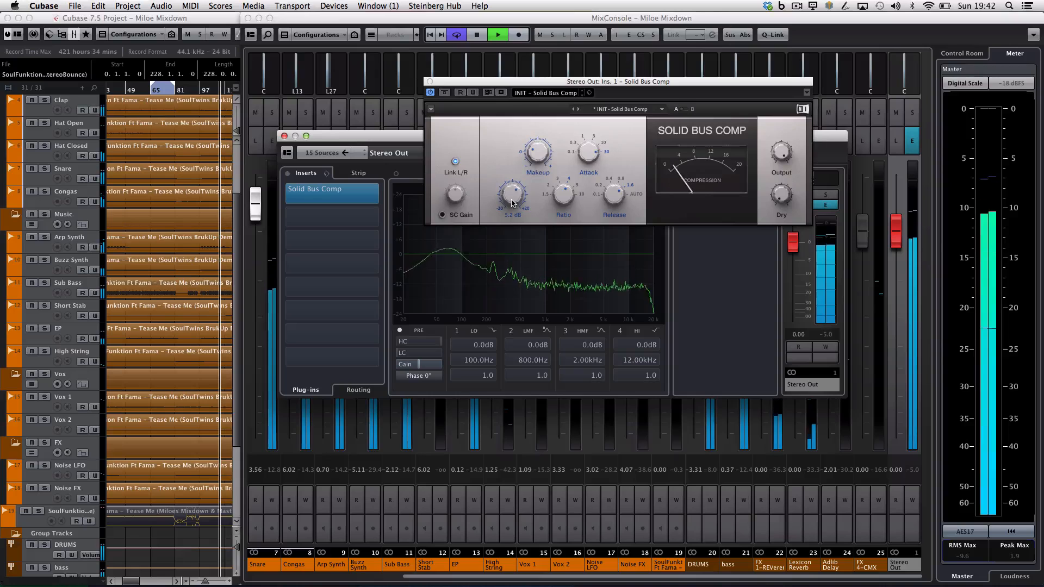
# Compare the mix with Solid Bus Comp bypassed and active, and fine-tune the compressor's threshold and release.
pyautogui.click(446, 93)
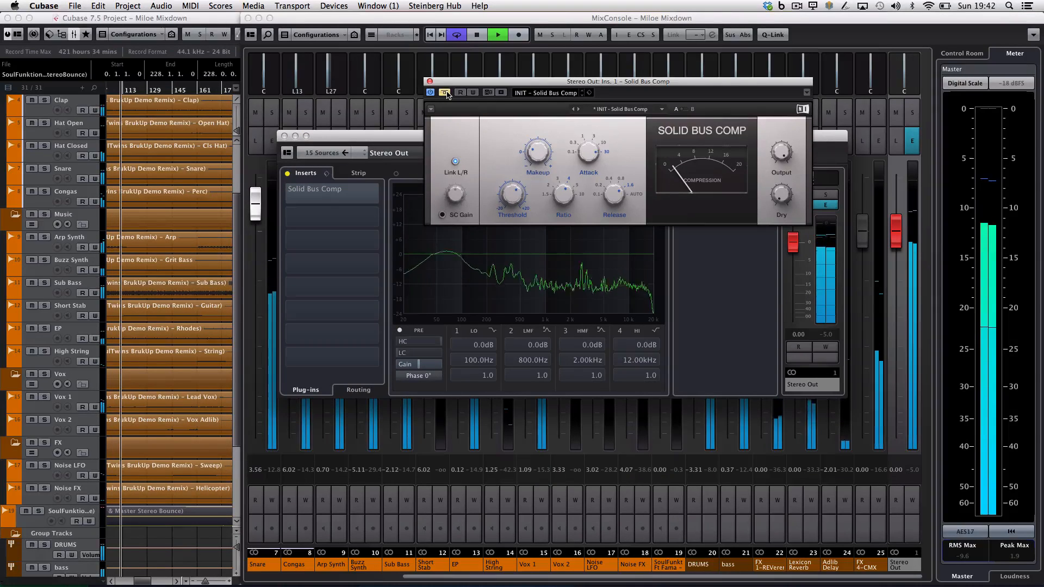
pyautogui.click(445, 93)
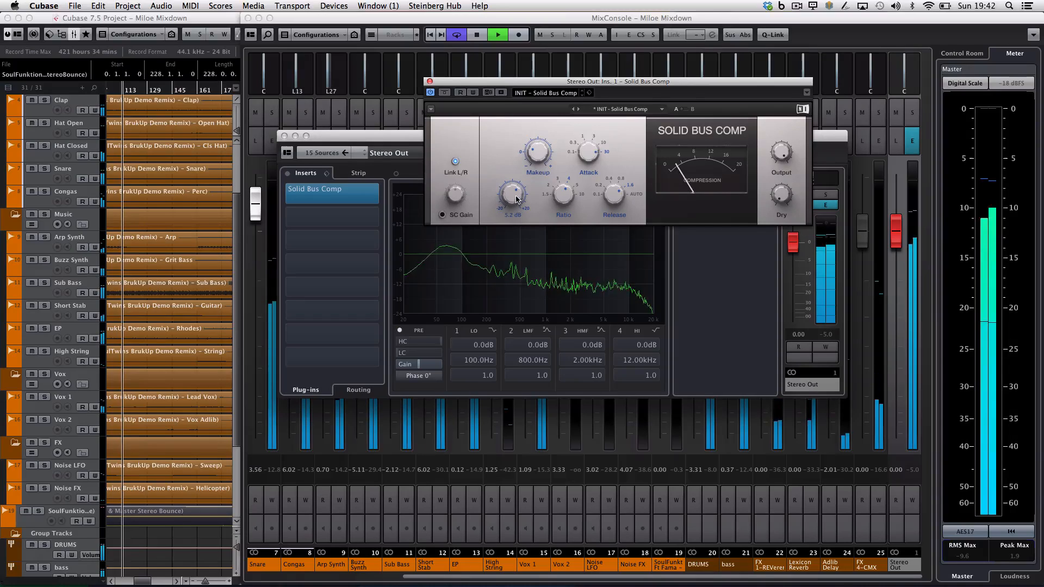
pyautogui.moveTo(513, 197); pyautogui.dragTo(513, 201)
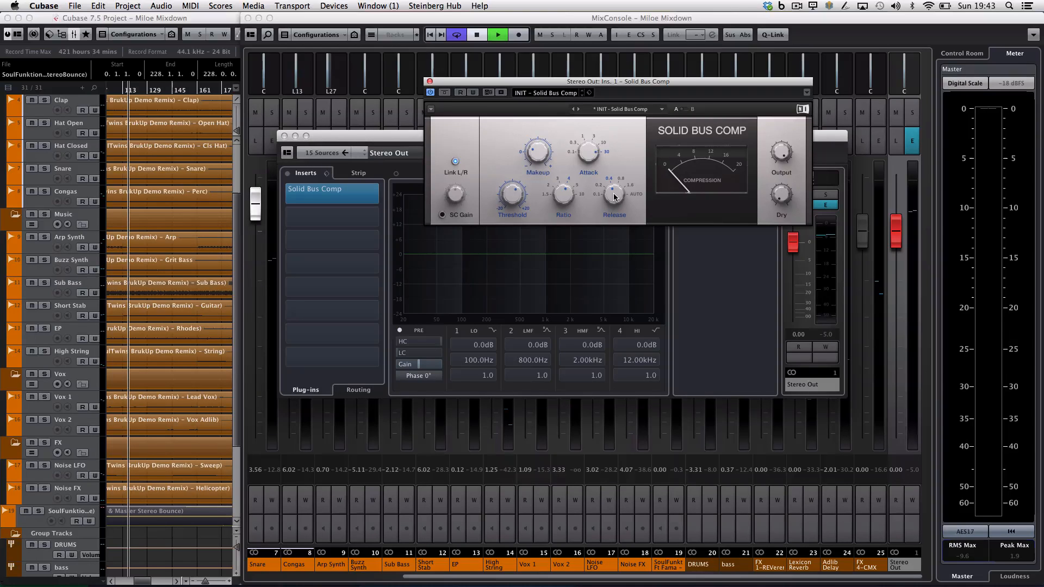
# Compare the adjusted bus compression against bypass again, stop playback, and close the compressor and Stereo Out settings windows.
pyautogui.click(444, 93)
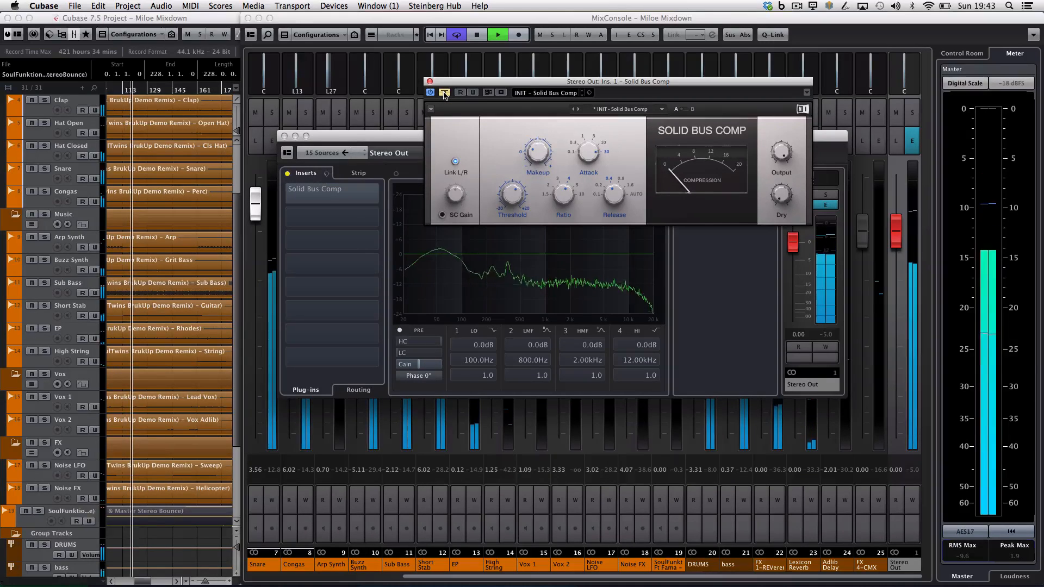
pyautogui.click(444, 93)
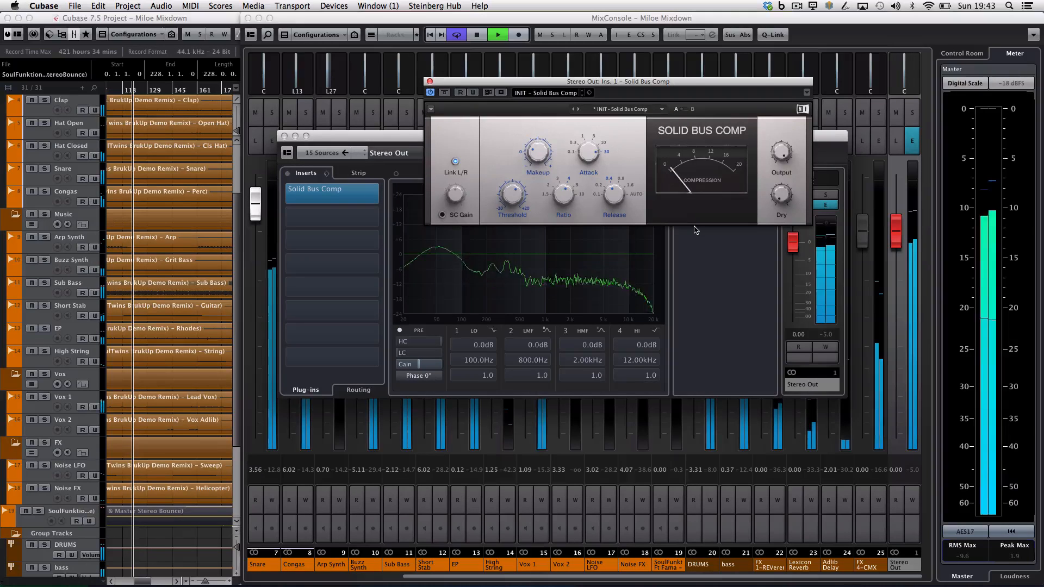
pyautogui.press('space')
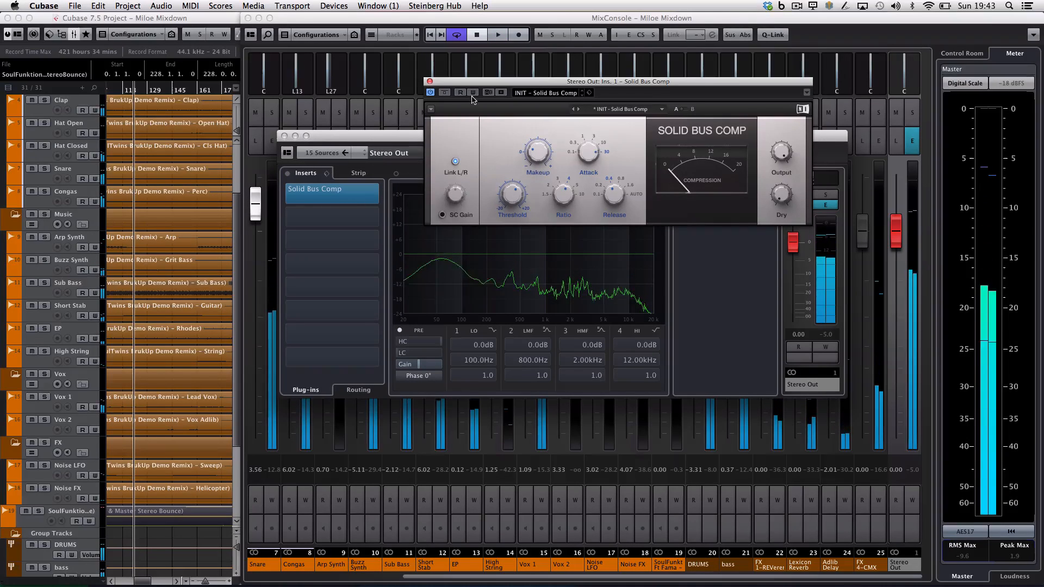
pyautogui.click(429, 81)
pyautogui.click(284, 136)
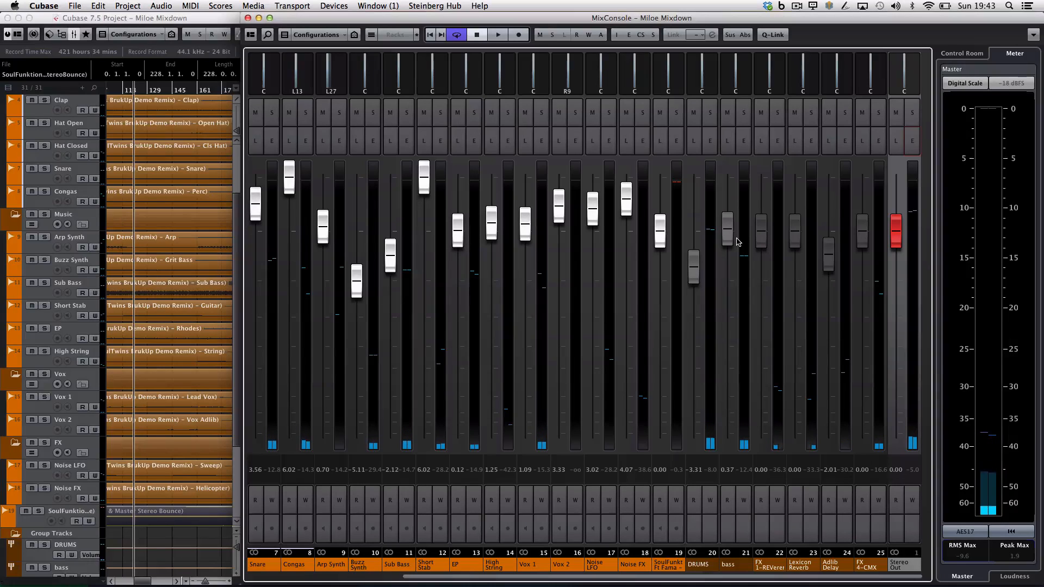
# On Vox 1's equalizer, cut band 2 by 4.6 dB at 1.09 kHz with Q 0.2, and set band 3 to 2.8 dB at 8.89 kHz.
pyautogui.click(543, 143)
pyautogui.moveTo(623, 247); pyautogui.dragTo(625, 246)
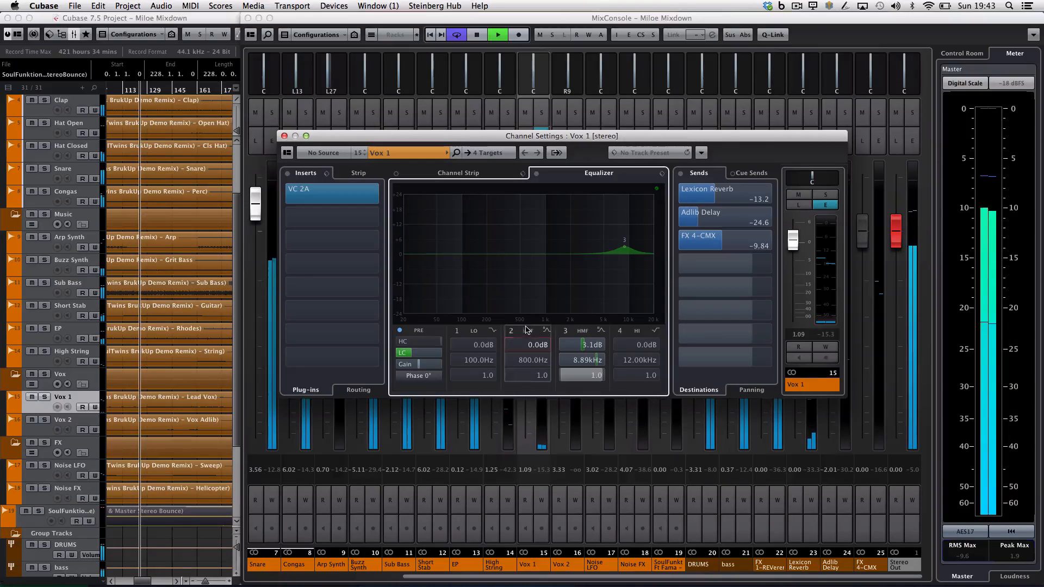
pyautogui.click(505, 331)
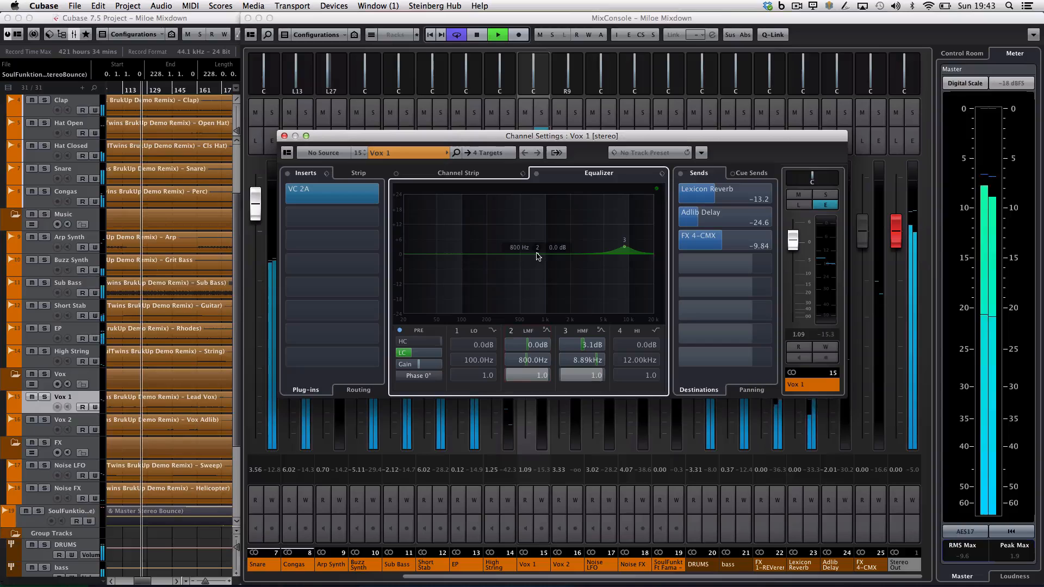
pyautogui.moveTo(537, 253); pyautogui.dragTo(553, 261)
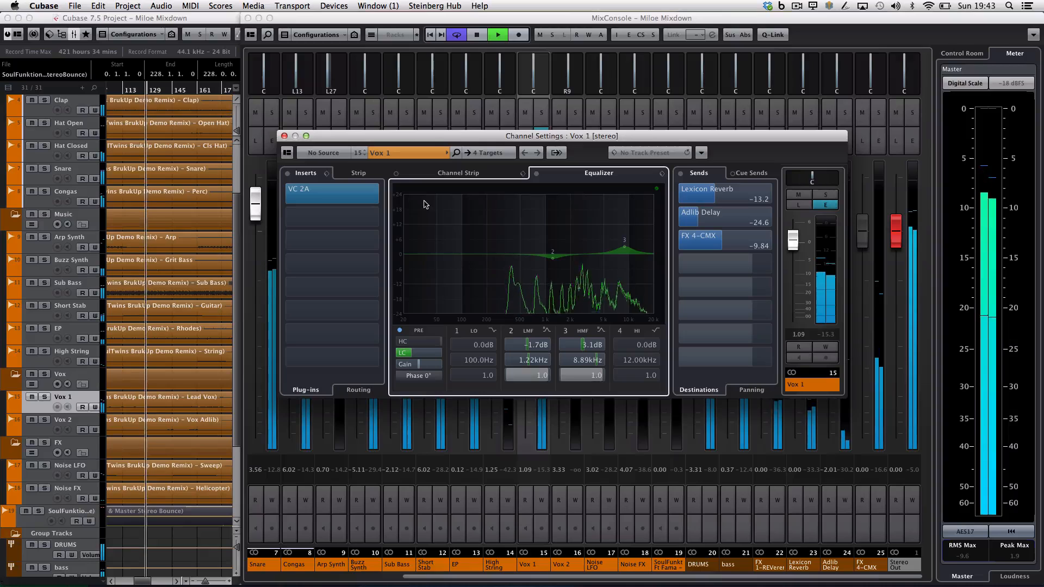
pyautogui.moveTo(552, 257); pyautogui.dragTo(549, 268)
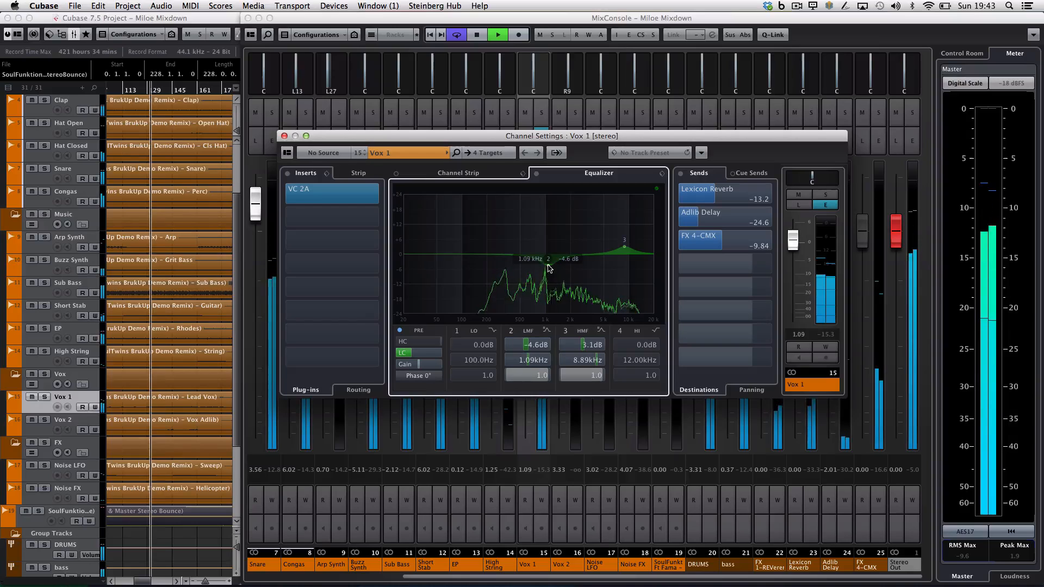
pyautogui.scroll(-5, 547, 376)
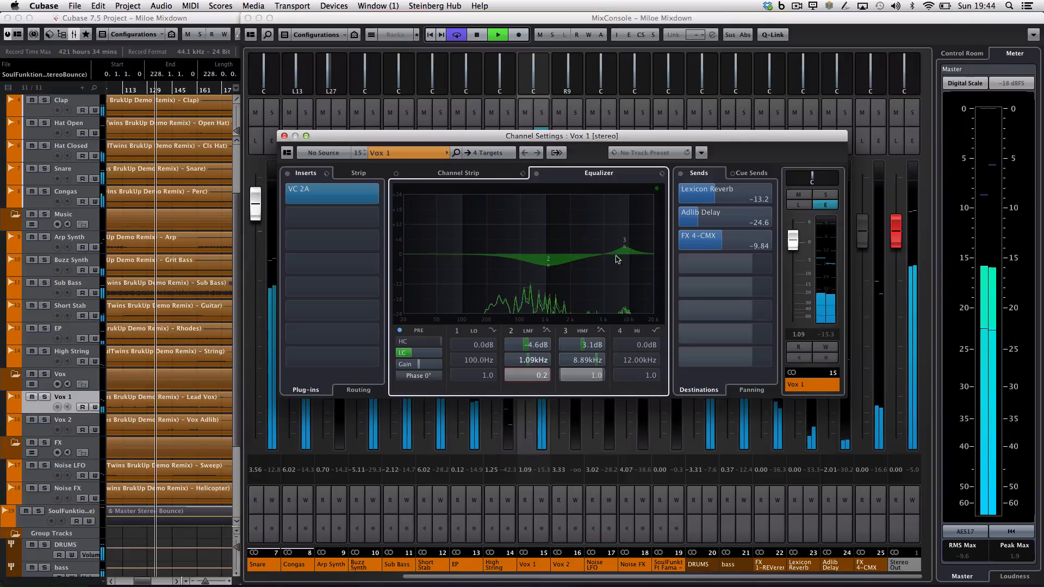
pyautogui.moveTo(625, 251)
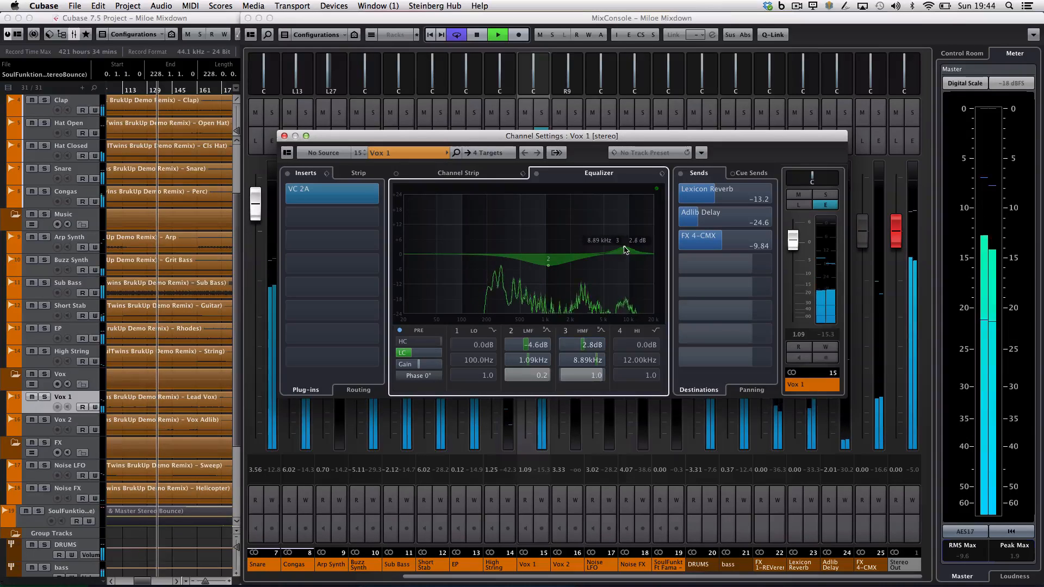
pyautogui.click(284, 136)
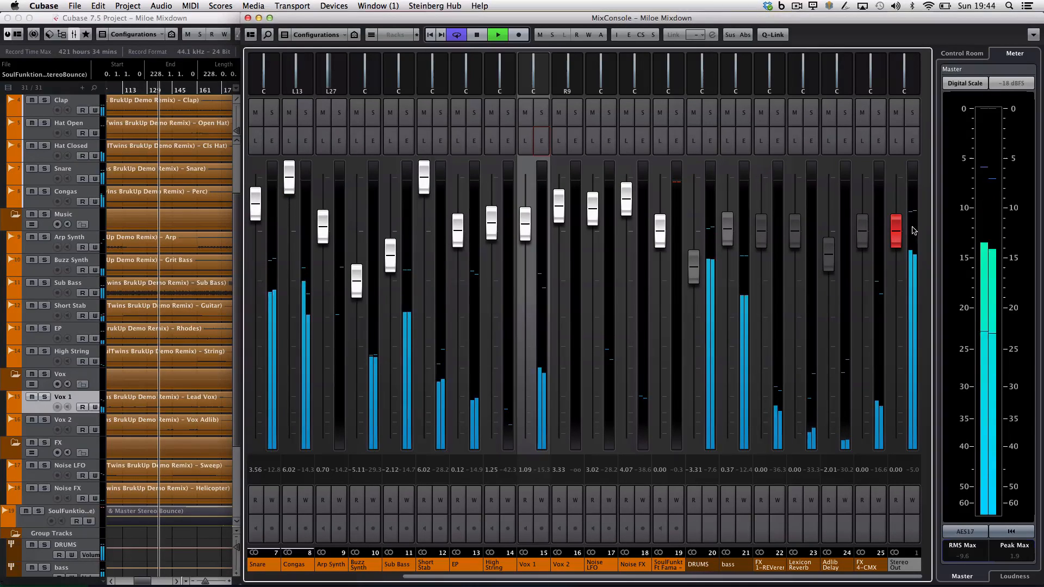
# Reopen Solid Bus Comp on the Stereo Out channel, fine-tune its threshold, and set the Dry level to -40.1 dB.
pyautogui.click(913, 140)
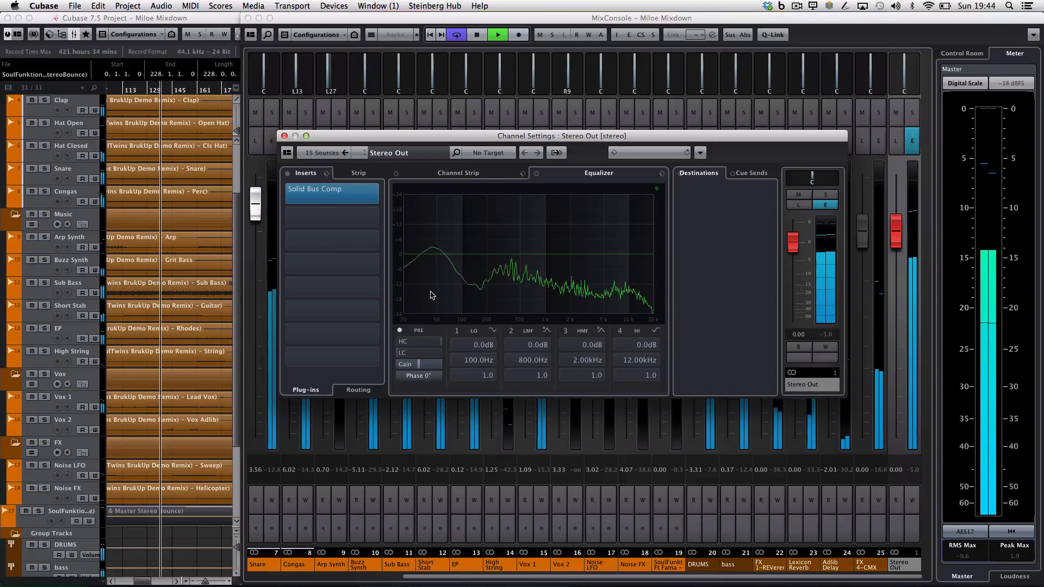
pyautogui.click(354, 198)
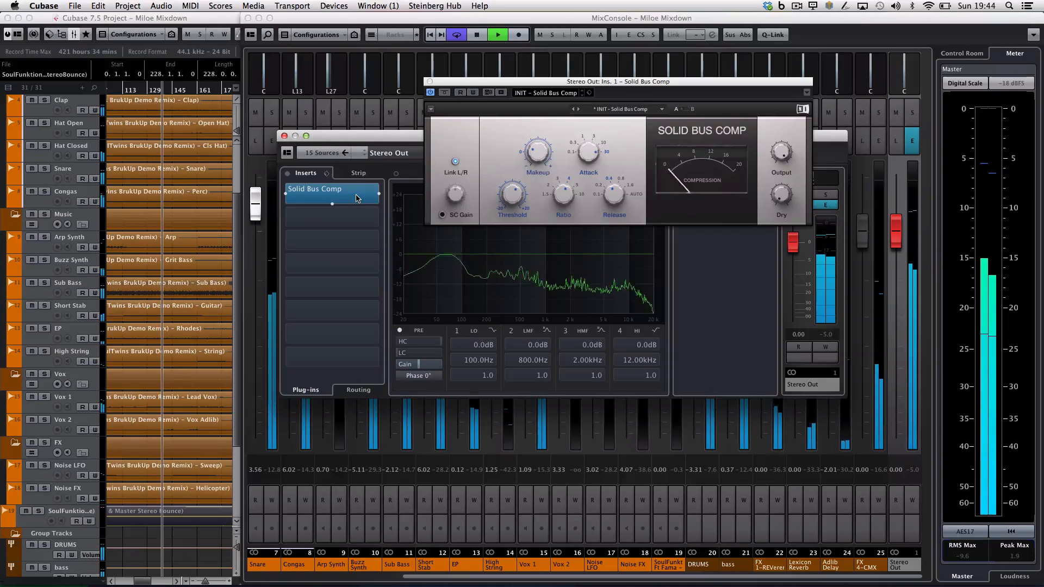
pyautogui.scroll(-5, 517, 204)
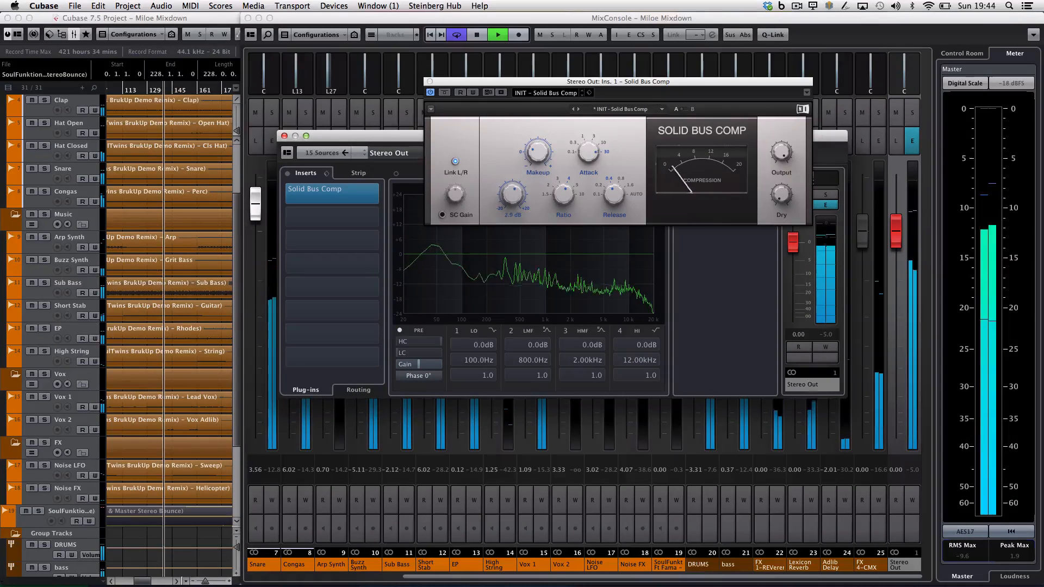
pyautogui.scroll(-5, 781, 195)
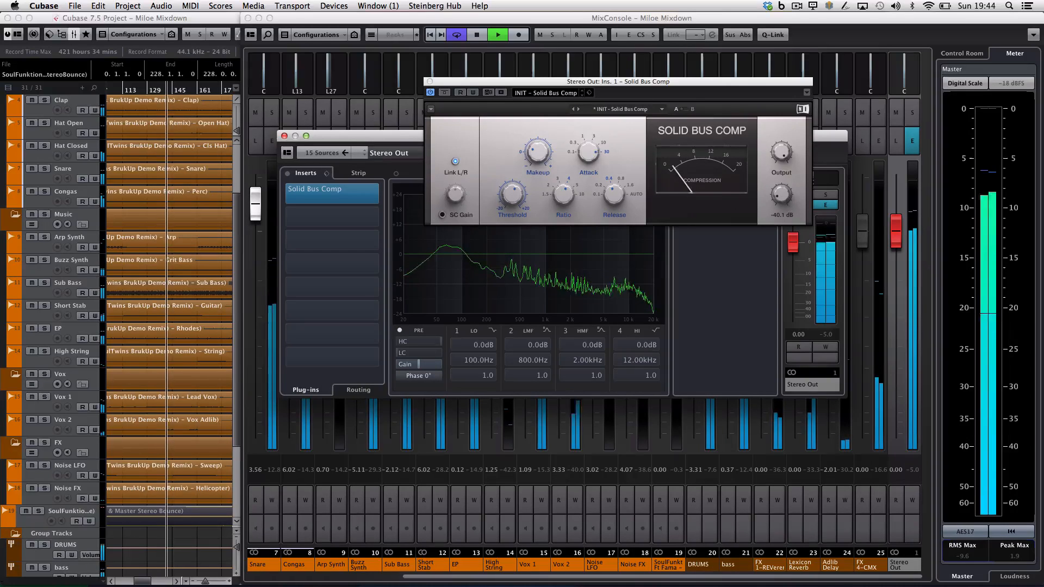
# Check the full mix with the Stereo Out compressor off and on, stop playback, and close the Solid Bus Comp window.
pyautogui.click(445, 93)
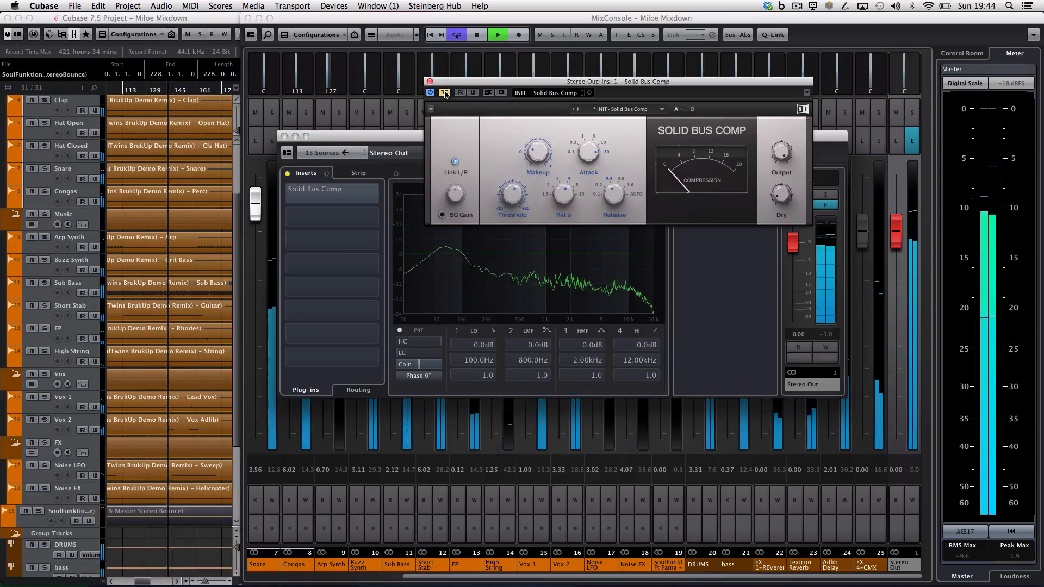
pyautogui.click(445, 93)
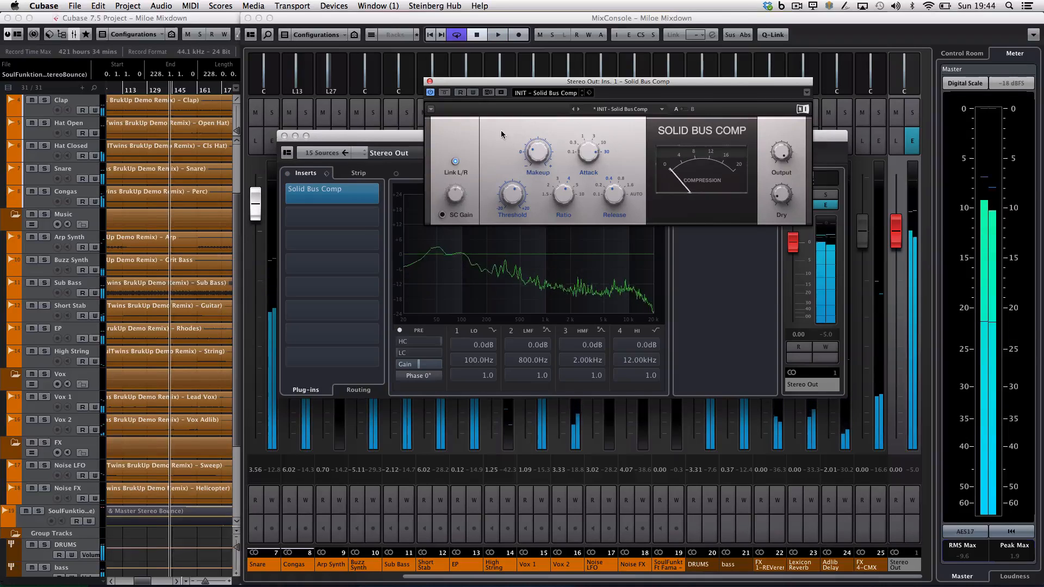
pyautogui.press('space')
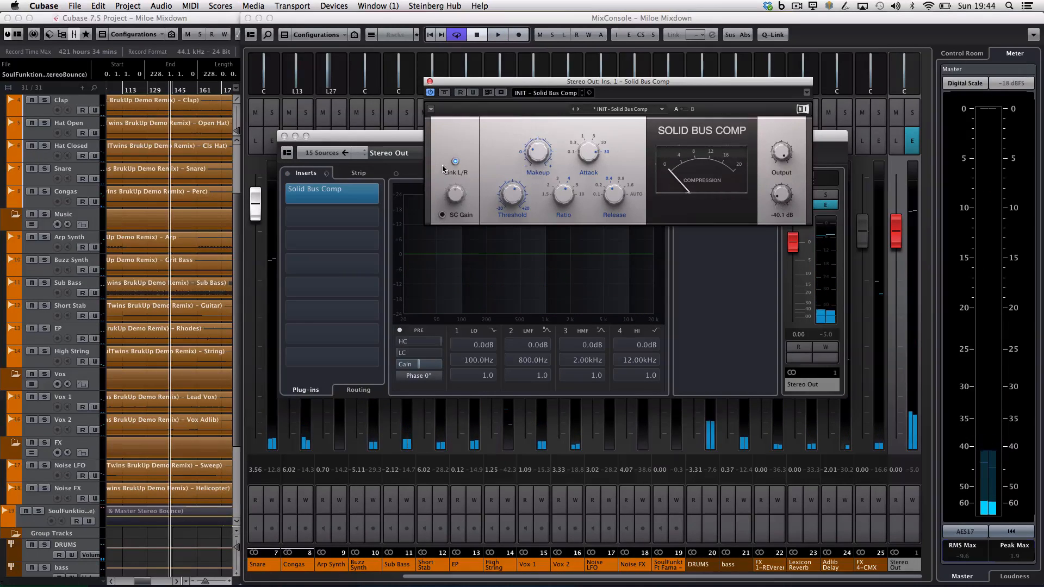
pyautogui.click(430, 82)
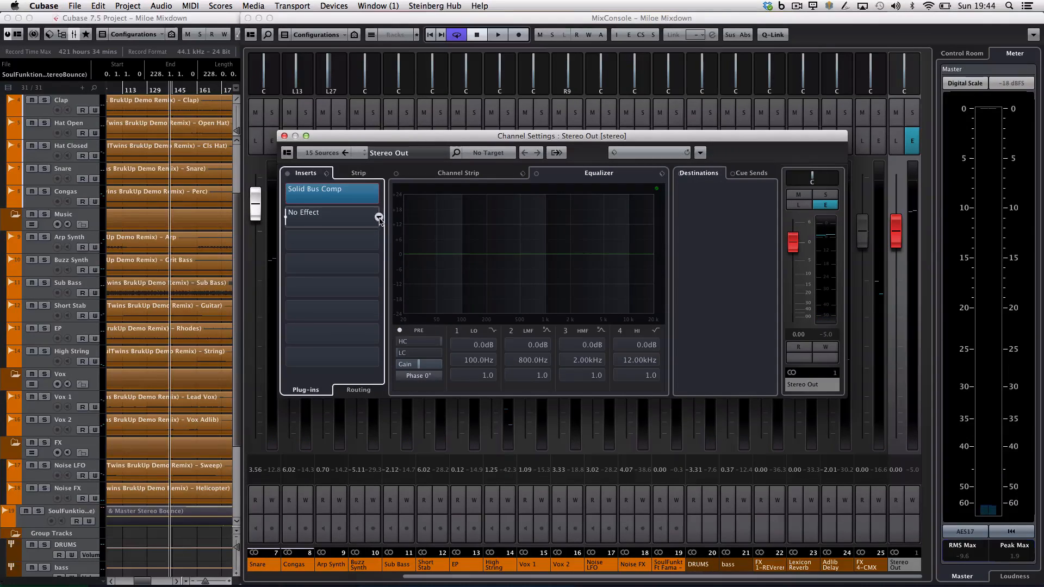
# Insert vibe-eqVST in the second insert slot of the Stereo Out channel and move its window clear of the insert list.
pyautogui.click(379, 217)
pyautogui.scroll(-4, 355, 424)
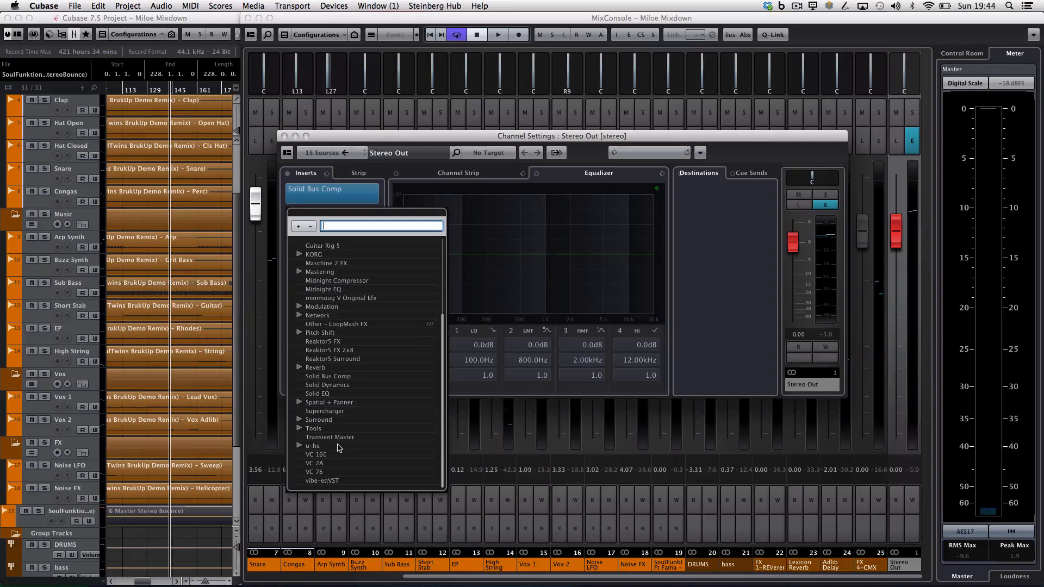
pyautogui.click(322, 481)
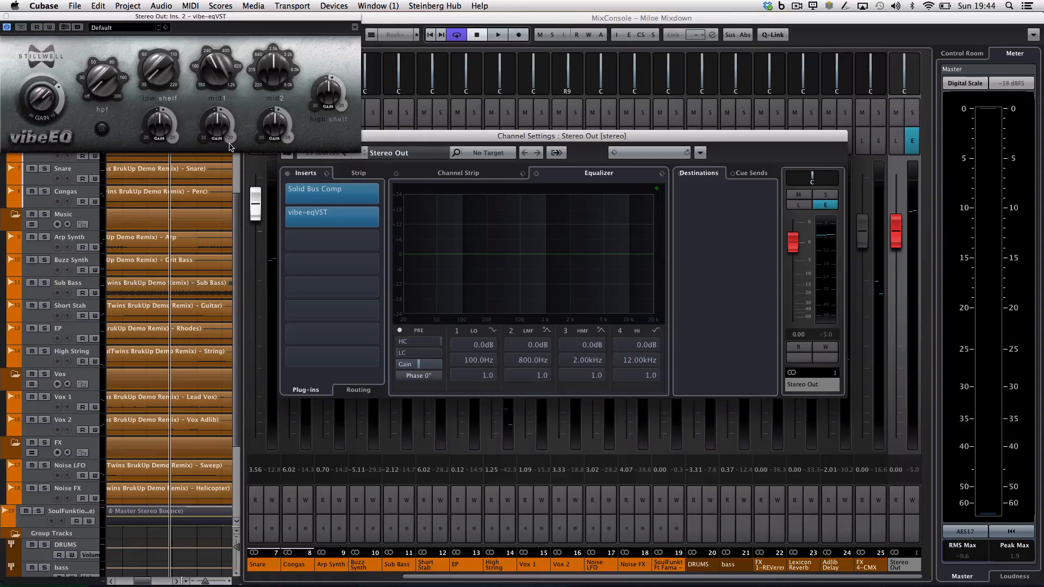
pyautogui.moveTo(216, 24); pyautogui.dragTo(743, 82)
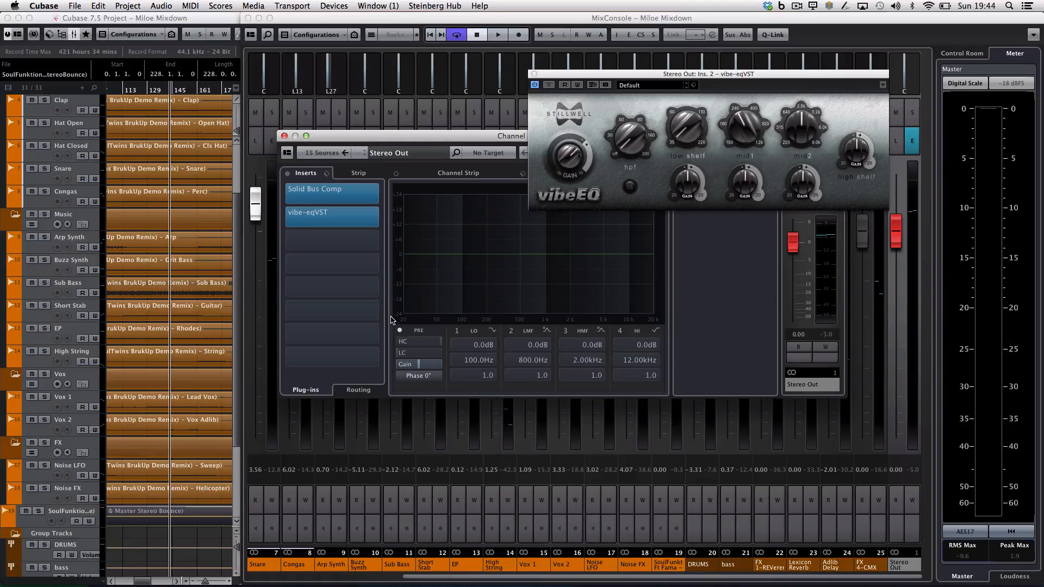
# Insert the L2 Stereo limiter from the Dynamics plug-ins in Stereo Out insert slot 8 and place its window beside vibeEQ.
pyautogui.click(375, 360)
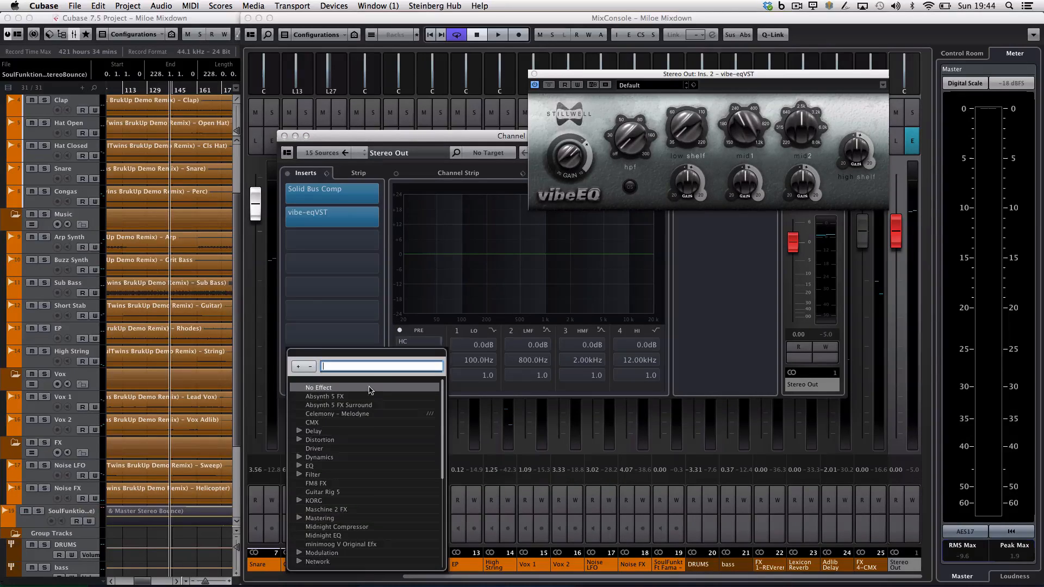
pyautogui.click(301, 457)
pyautogui.click(343, 543)
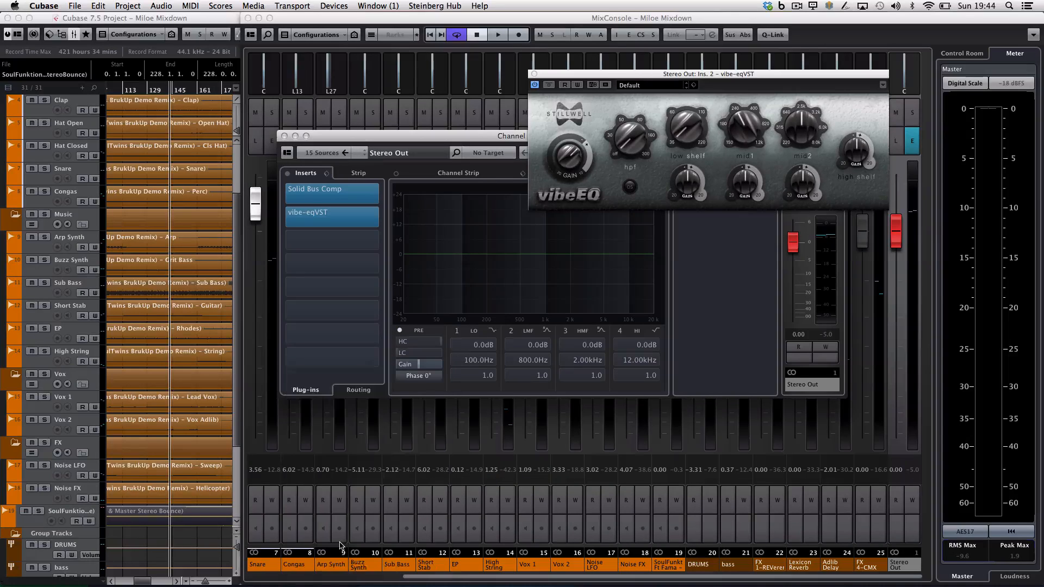
pyautogui.moveTo(827, 85); pyautogui.dragTo(886, 42)
pyautogui.moveTo(703, 76); pyautogui.dragTo(536, 69)
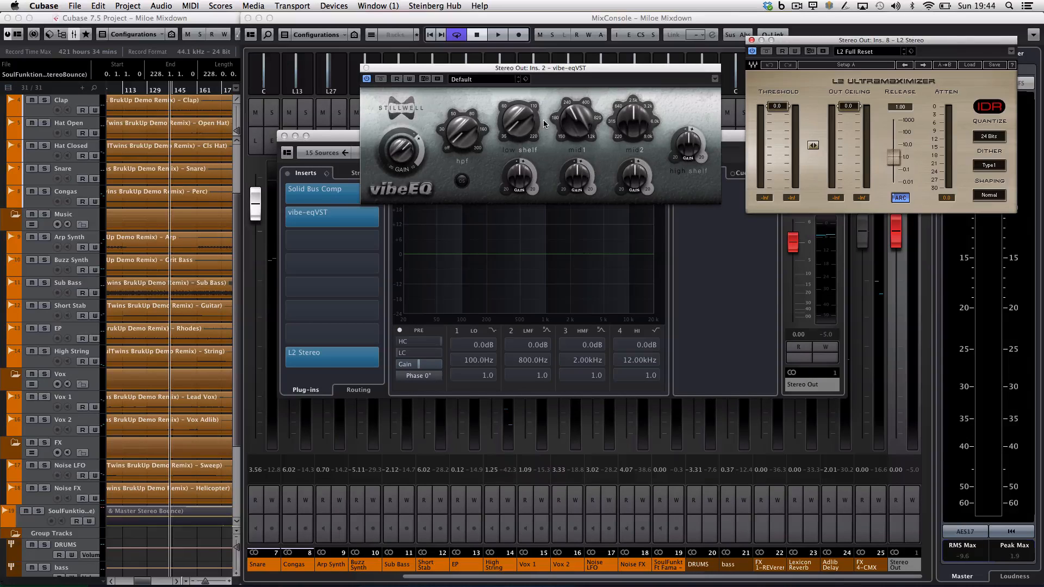
# Start playback and adjust the Mid 2 and Mid 1 gains of vibeEQ on the Stereo Out channel.
pyautogui.press('space')
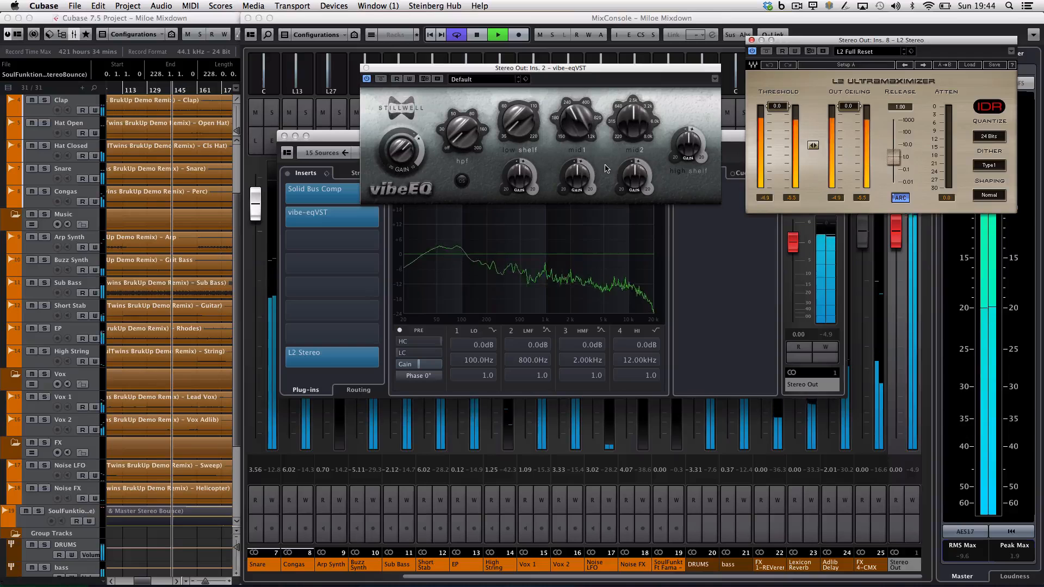
pyautogui.moveTo(635, 176); pyautogui.dragTo(645, 188)
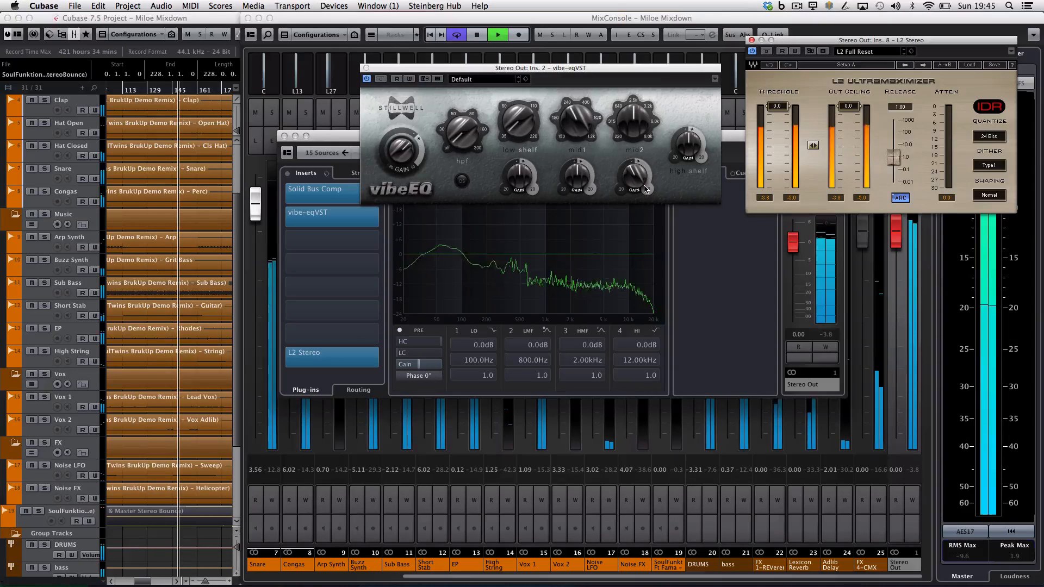
pyautogui.moveTo(581, 197); pyautogui.dragTo(582, 191)
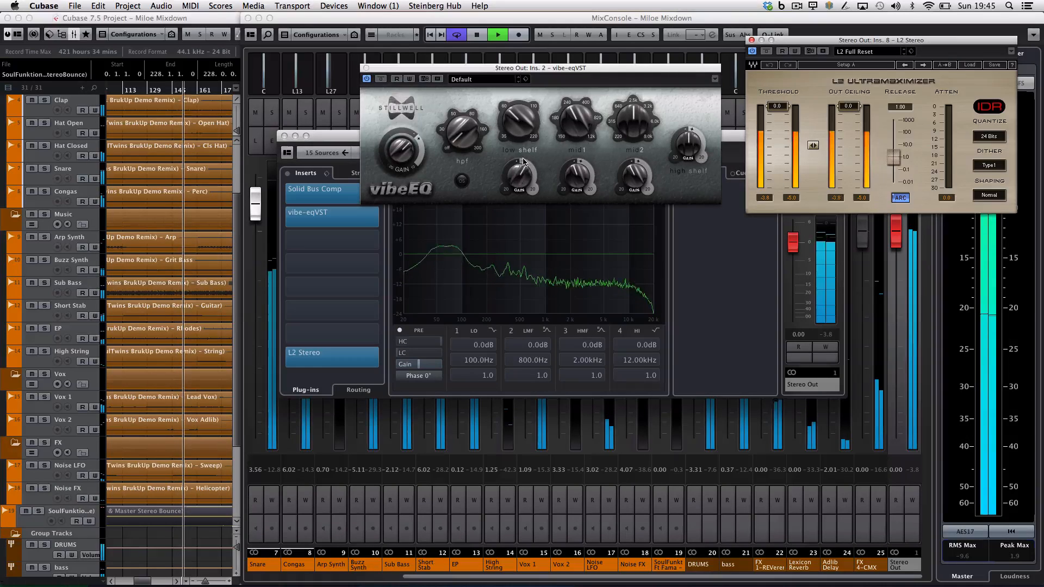
# Replay the section from just before bar 113 and set the Stereo Out L2 limiter's threshold to -8.1 dB, adjusting the listening volume.
pyautogui.press('XF86AudioRaiseVolume')
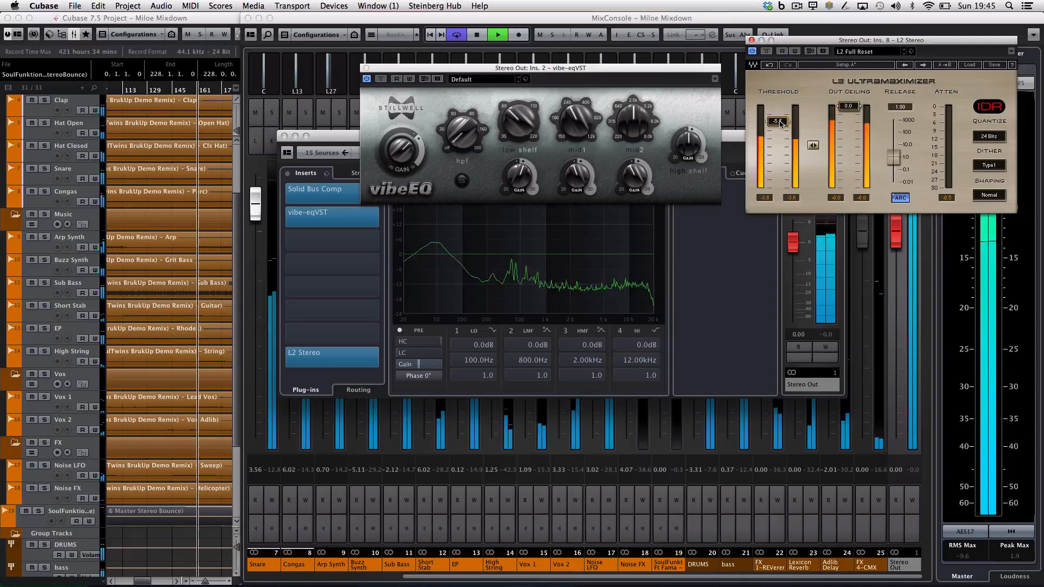
pyautogui.click(113, 90)
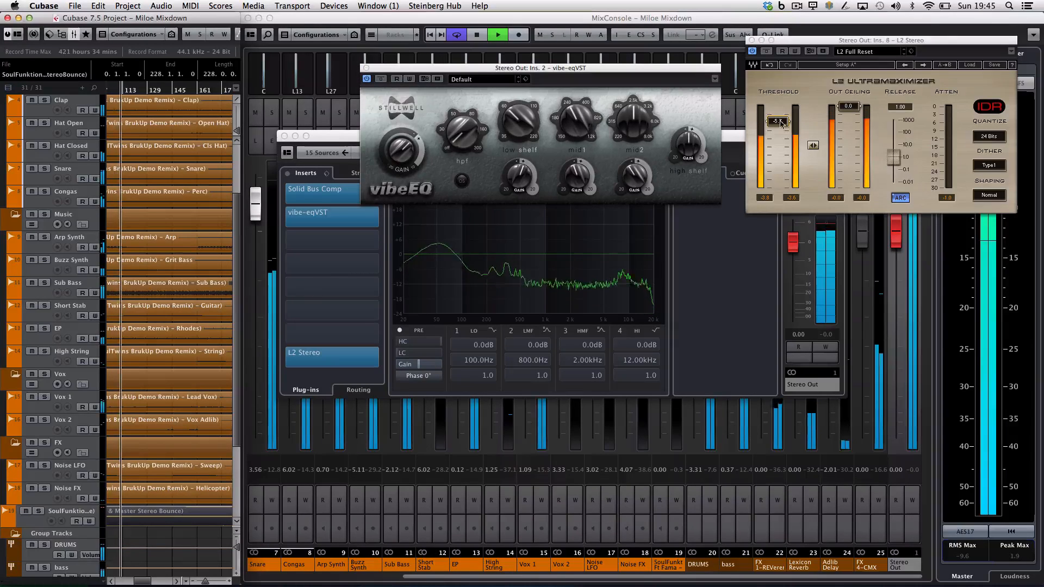
pyautogui.moveTo(780, 121); pyautogui.dragTo(781, 129)
pyautogui.press('XF86AudioLowerVolume')
pyautogui.press('XF86AudioLowerVolume')
pyautogui.press('XF86AudioLowerVolume')
pyautogui.press('XF86AudioLowerVolume')
pyautogui.press('XF86AudioLowerVolume')
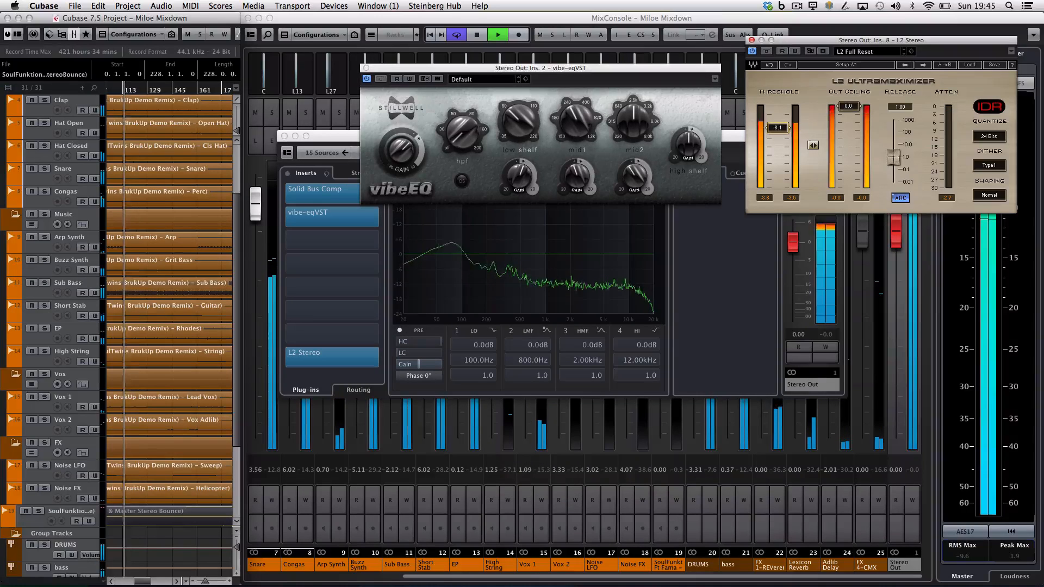
pyautogui.press('XF86AudioRaiseVolume')
pyautogui.press('XF86AudioRaiseVolume')
pyautogui.press('XF86AudioRaiseVolume')
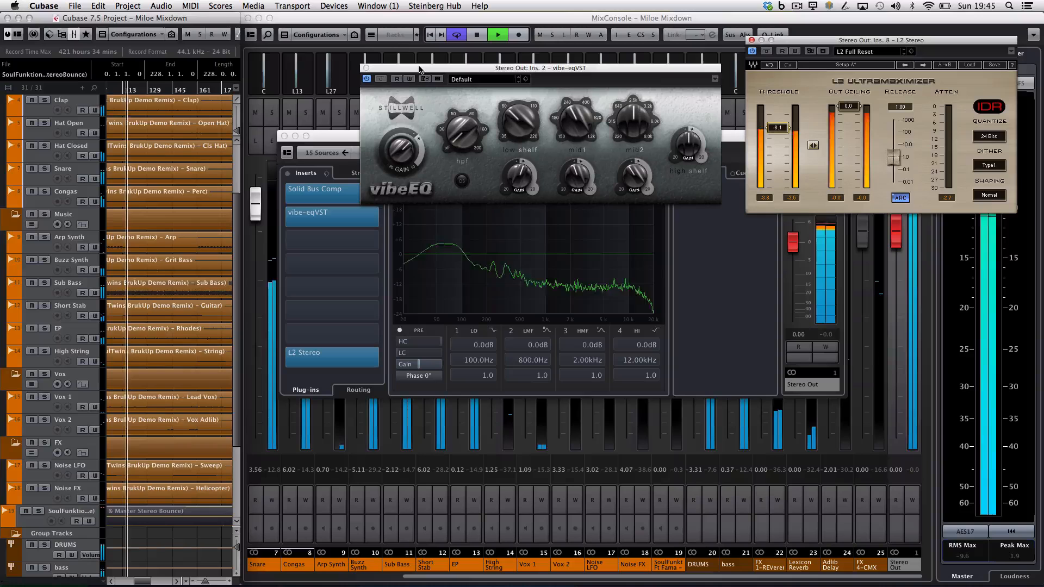
# Move playback back near the start of the arrangement and close the vibeEQ and Stereo Out channel settings windows.
pyautogui.scroll(-5, 167, 194)
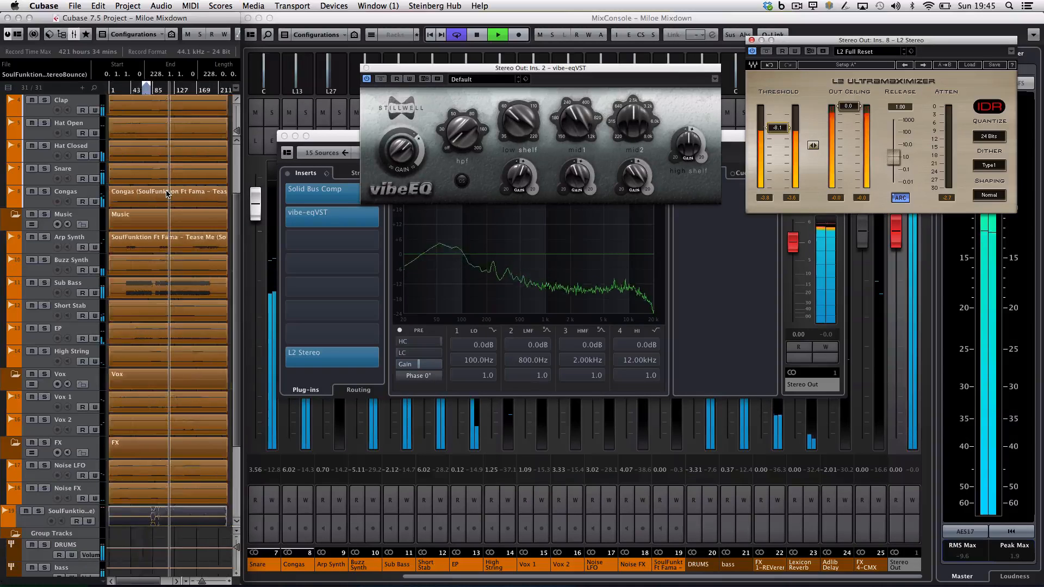
pyautogui.scroll(-1, 168, 194)
pyautogui.click(125, 92)
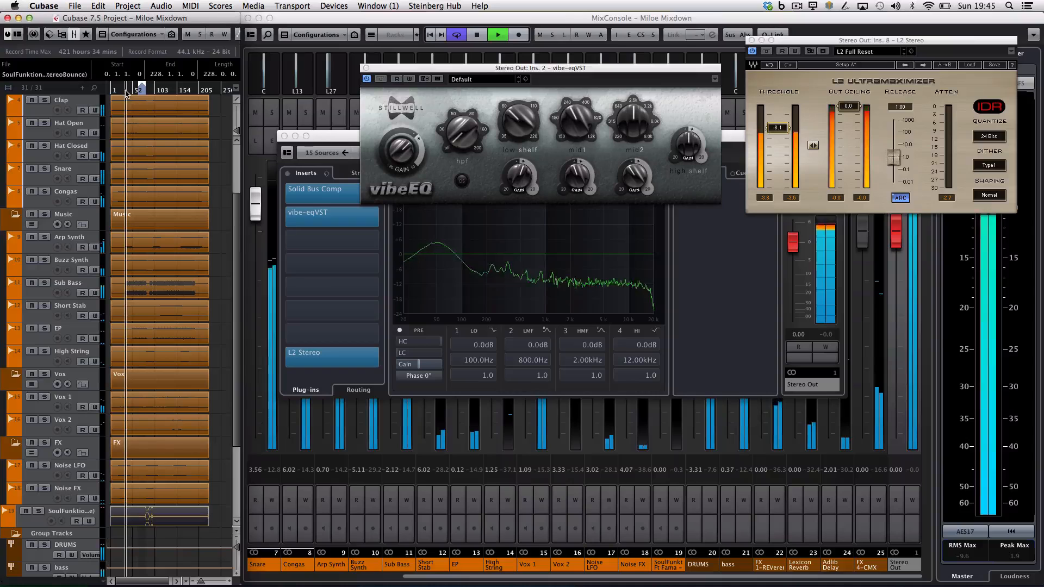
pyautogui.click(366, 68)
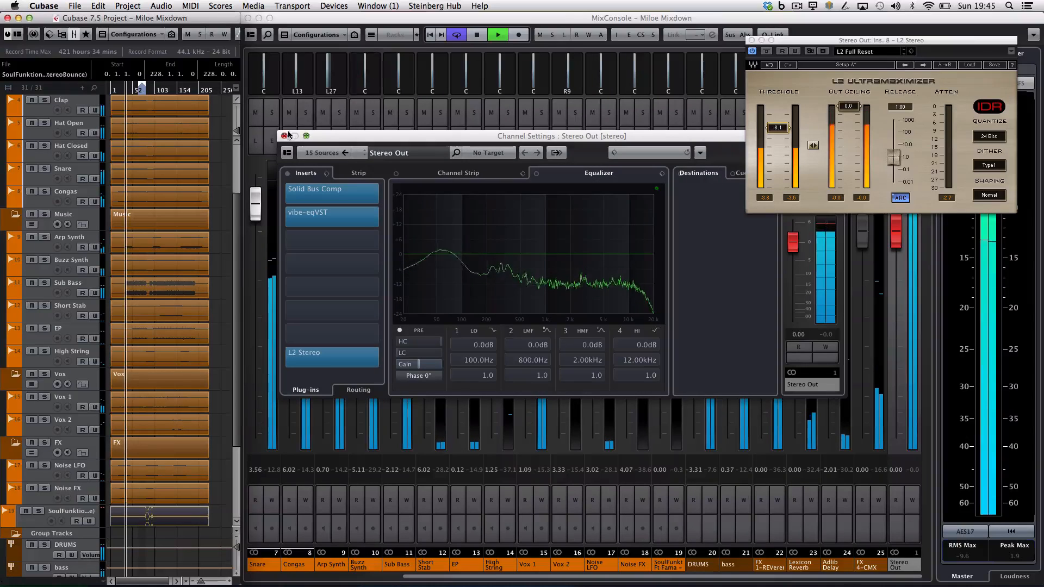
pyautogui.click(285, 136)
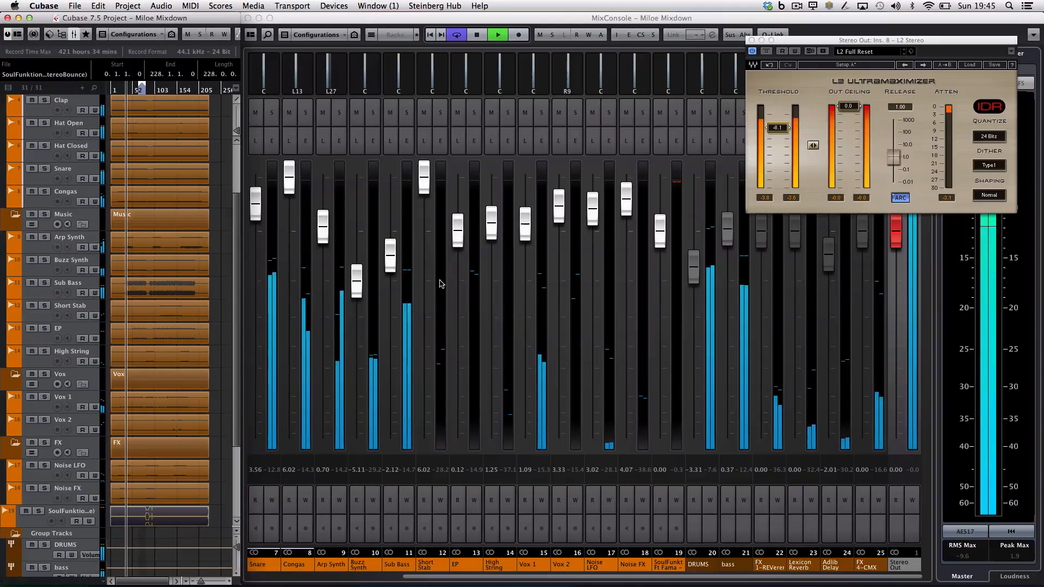
# Set the Arp Synth's high EQ band to -2.8 dB at 6.78 kHz, stop playback, and close the channel settings and L2 windows.
pyautogui.click(339, 141)
pyautogui.moveTo(613, 259); pyautogui.dragTo(618, 264)
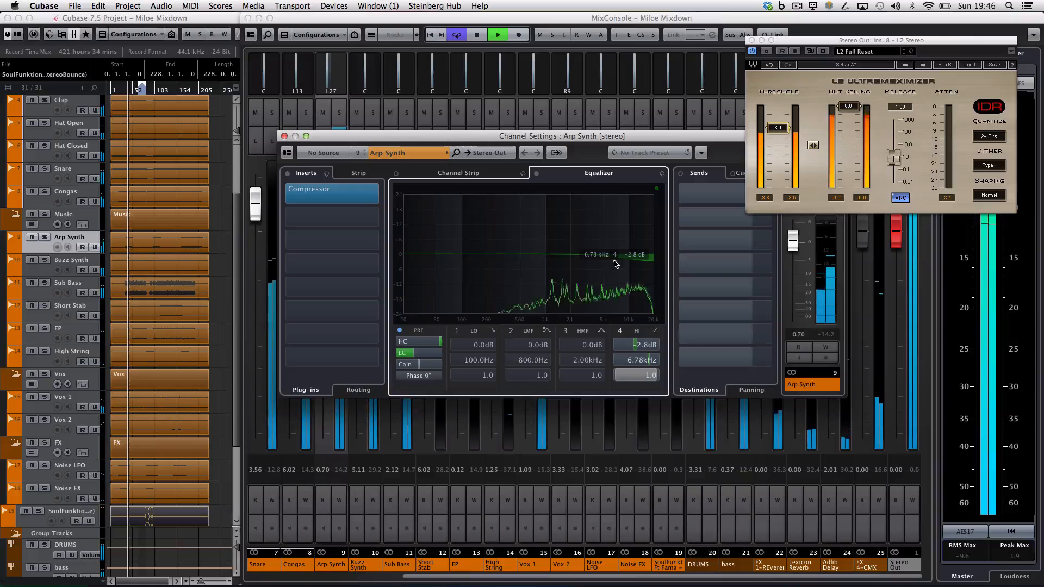
pyautogui.press('space')
pyautogui.click(284, 136)
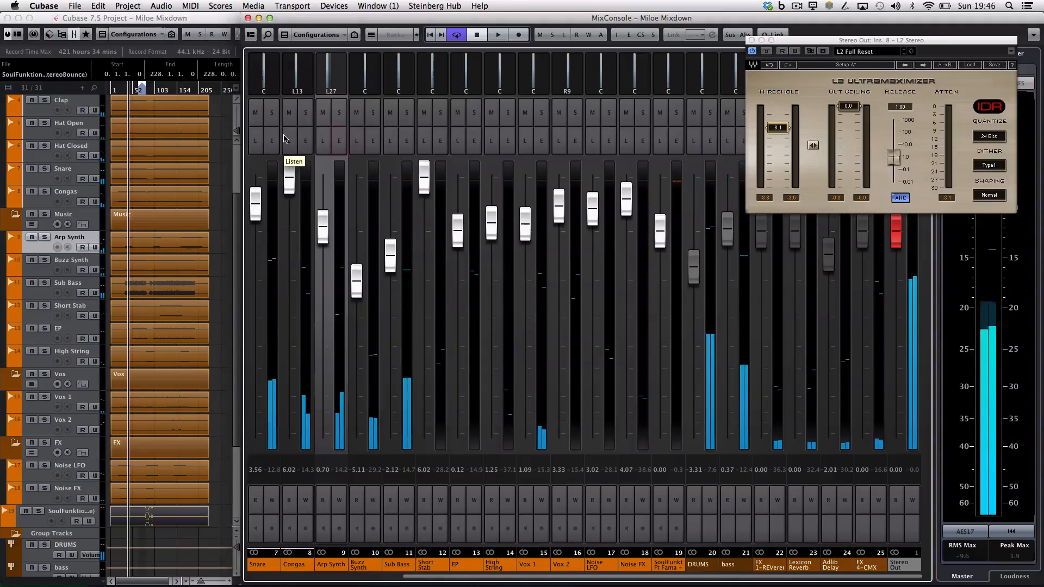
pyautogui.click(753, 41)
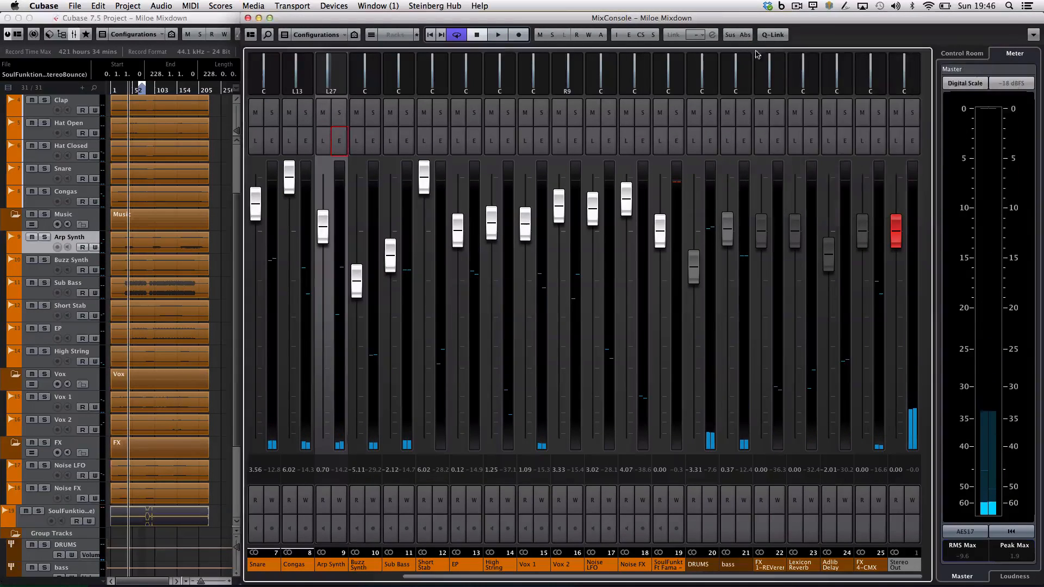
# Open the Stereo Out channel settings and review its Solid Bus Comp, vibe-eqVST and L2 Stereo inserts in turn.
pyautogui.click(912, 141)
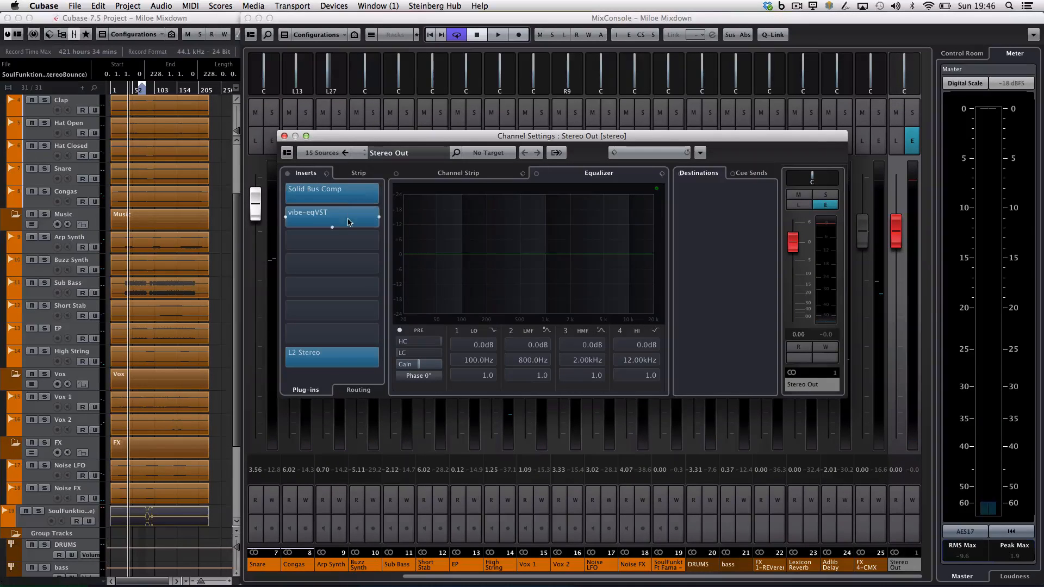
pyautogui.click(354, 192)
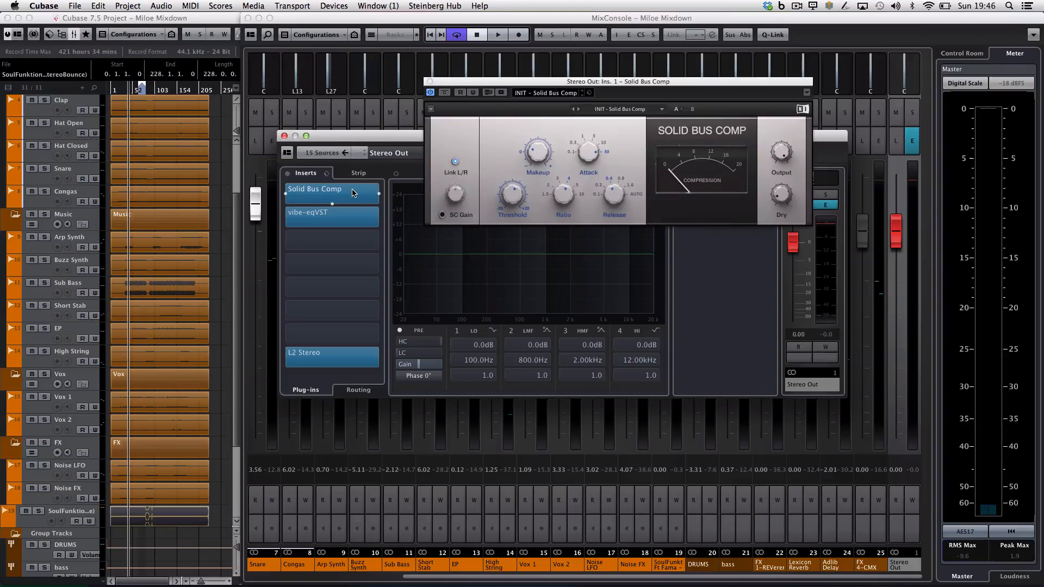
pyautogui.click(350, 226)
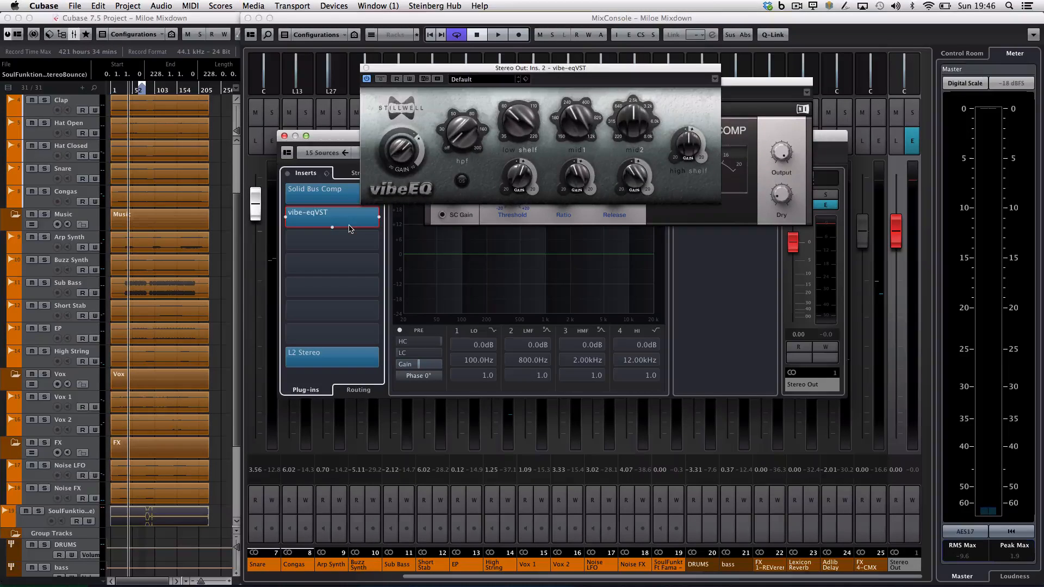
pyautogui.click(350, 228)
pyautogui.click(362, 220)
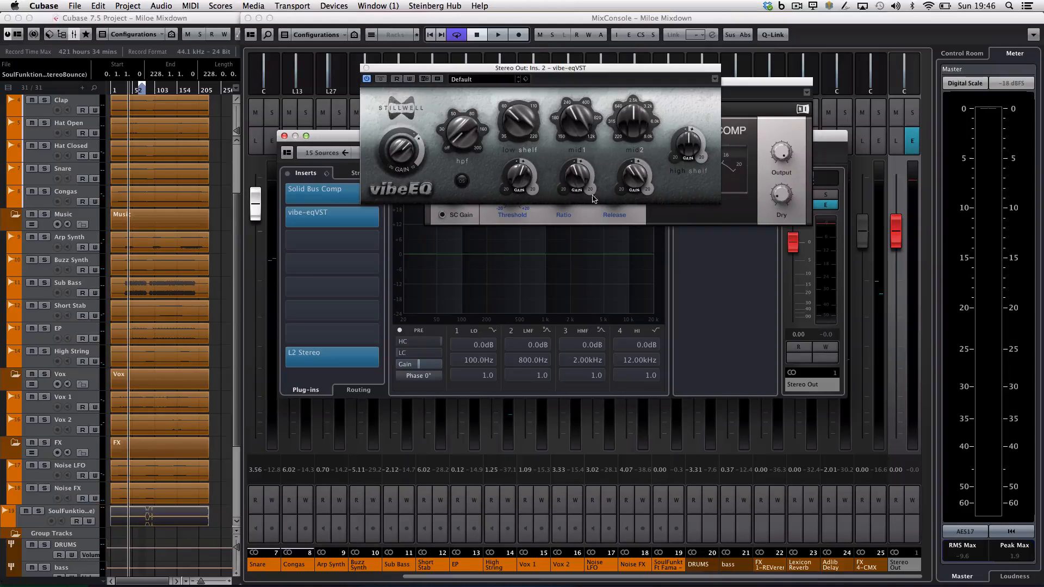
pyautogui.click(366, 68)
pyautogui.click(333, 354)
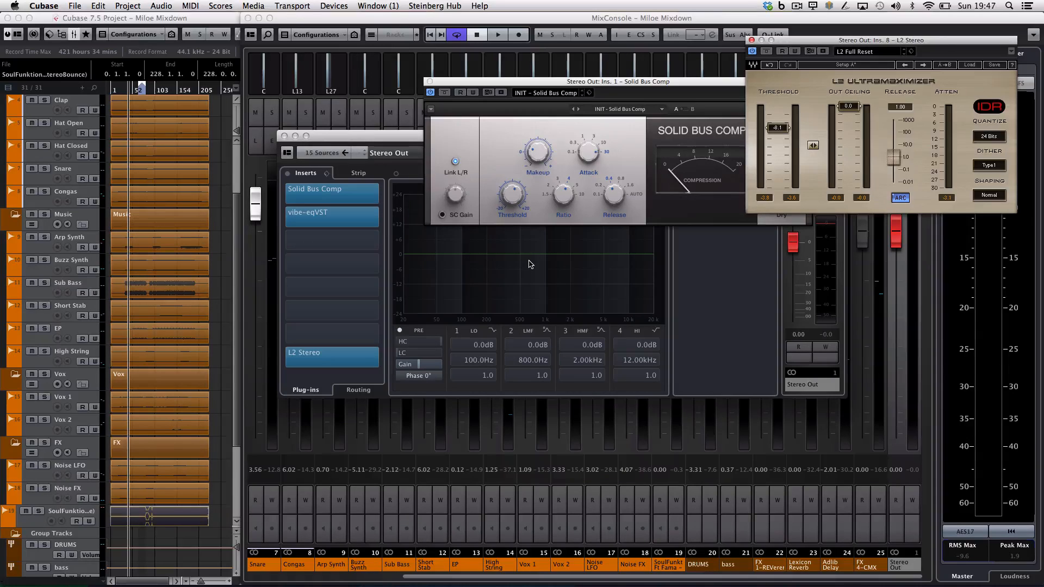
# Compare the playing mix with all Stereo Out inserts bypassed and active, leaving them active and playback stopped.
pyautogui.click(288, 173)
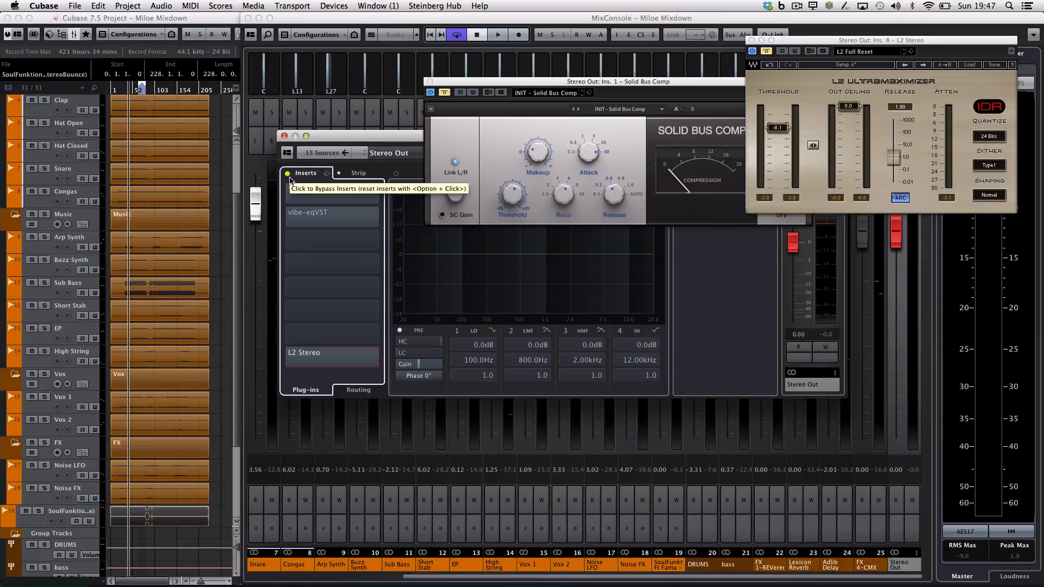
pyautogui.press('space')
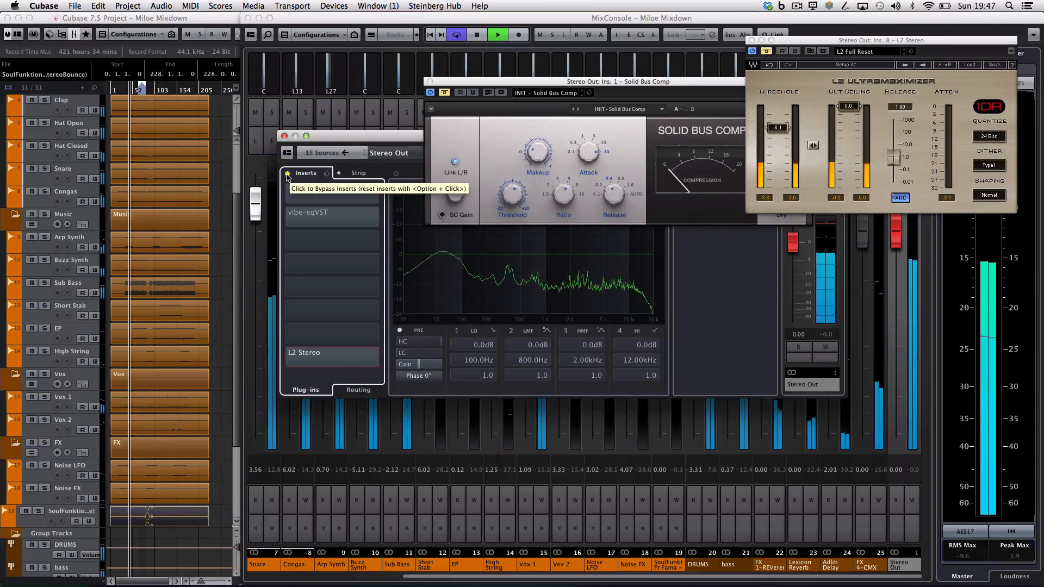
pyautogui.click(287, 174)
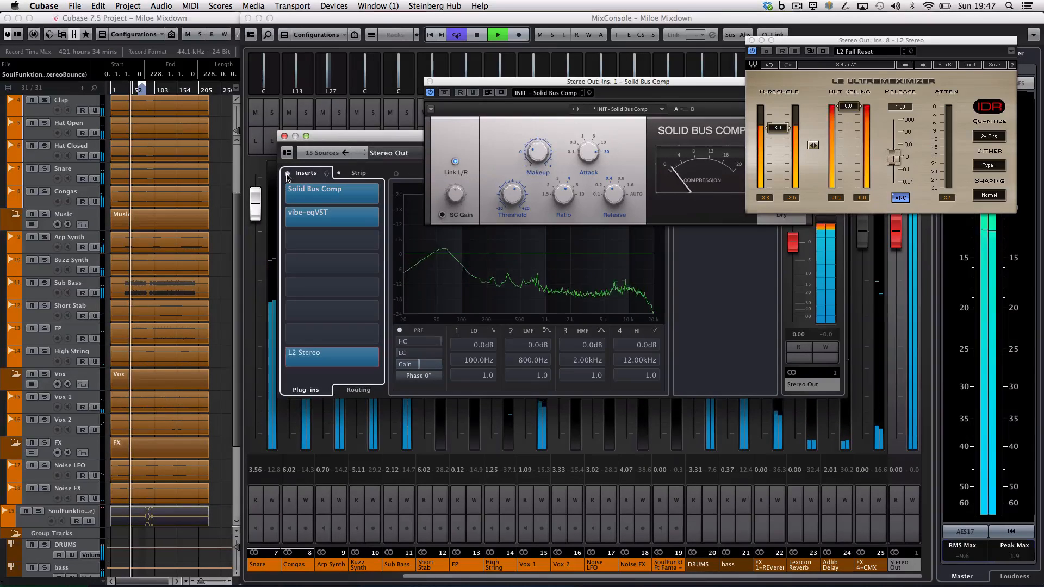
pyautogui.press('space')
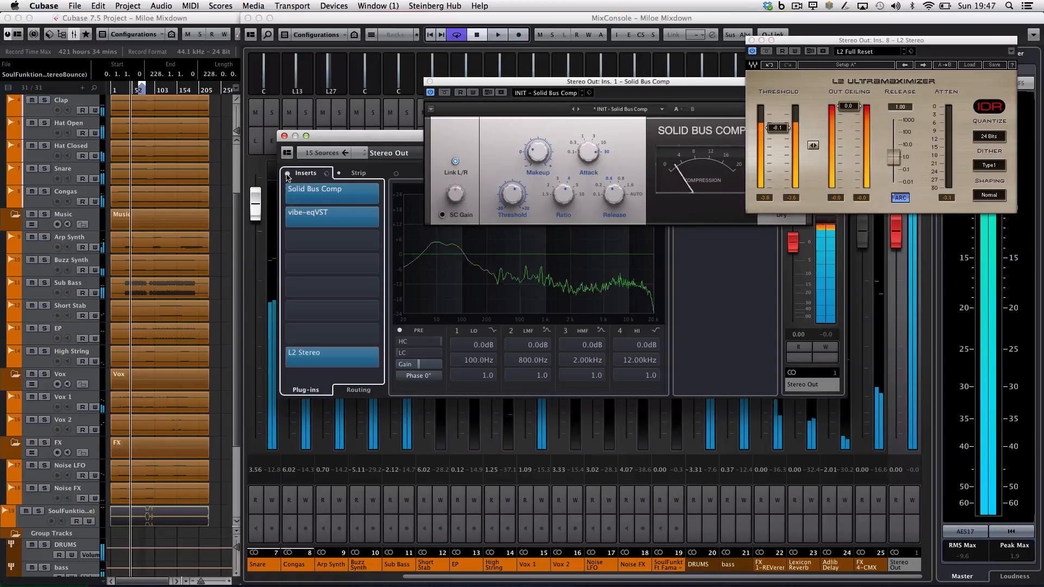